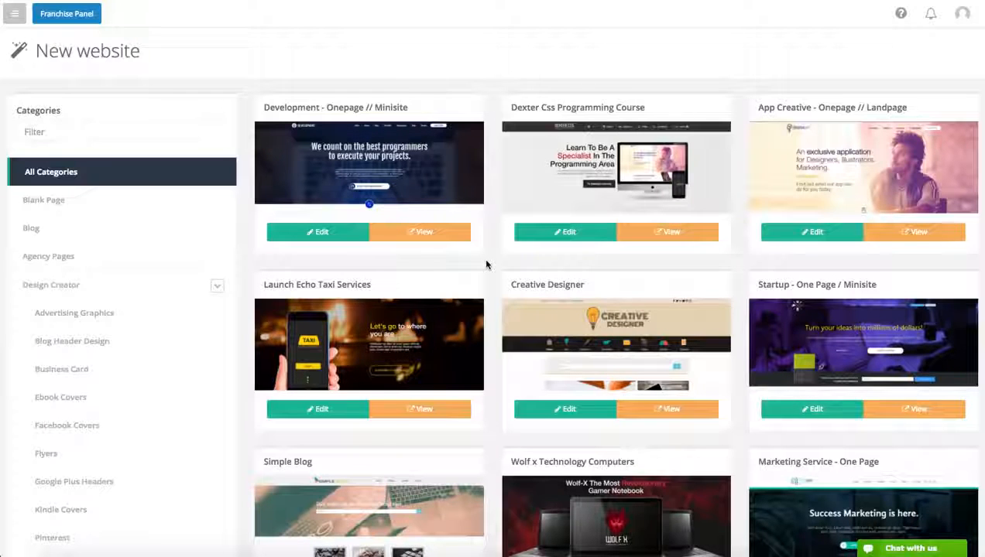
{"action": "left_click", "coordinate": [59, 207]}
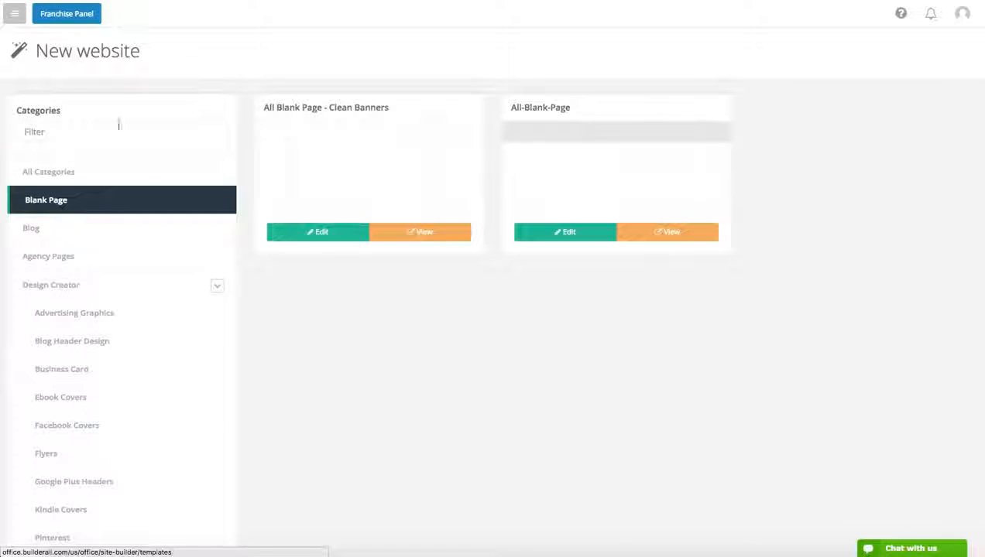
{"action": "left_click", "coordinate": [309, 245]}
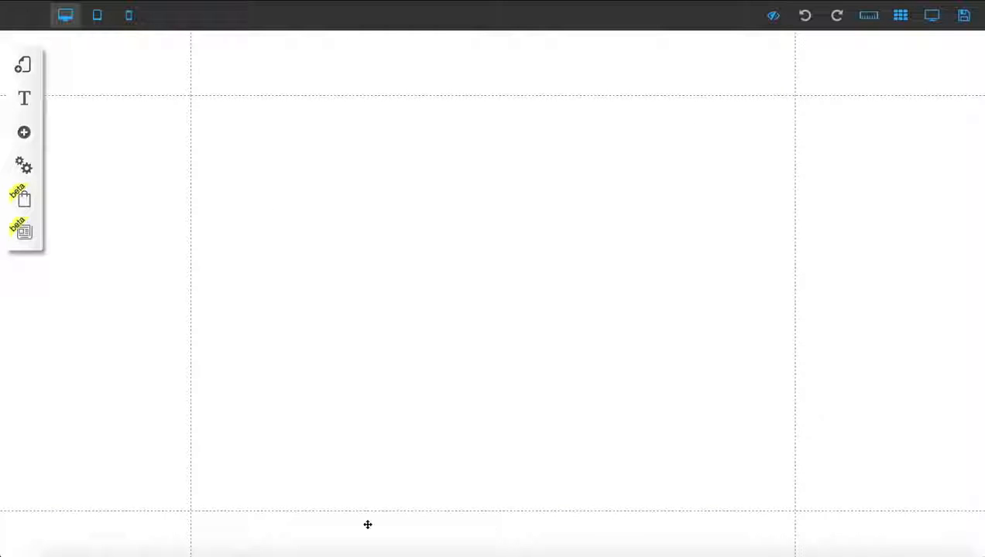
{"action": "left_click_drag", "start_coordinate": [363, 528], "coordinate": [358, 500]}
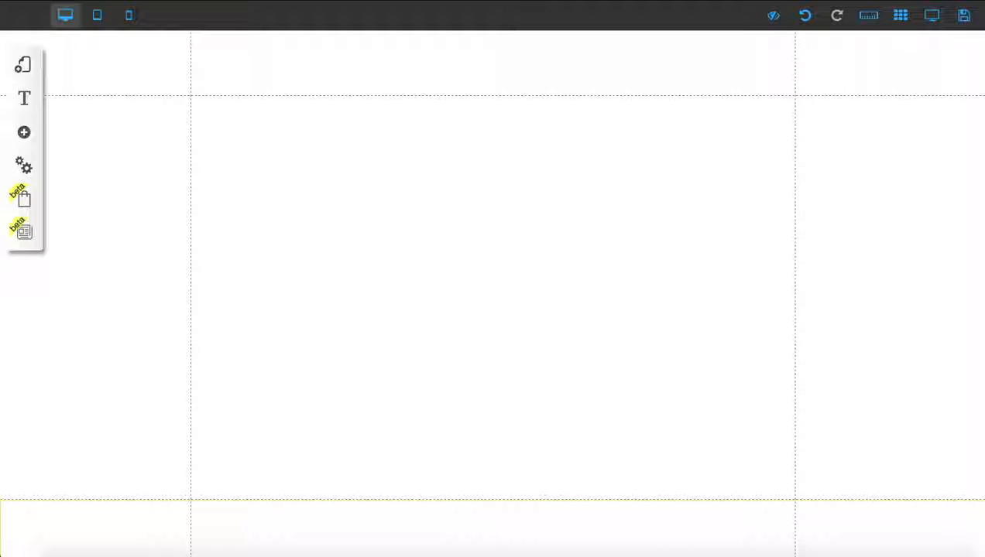
{"action": "key", "text": "alt+Left"}
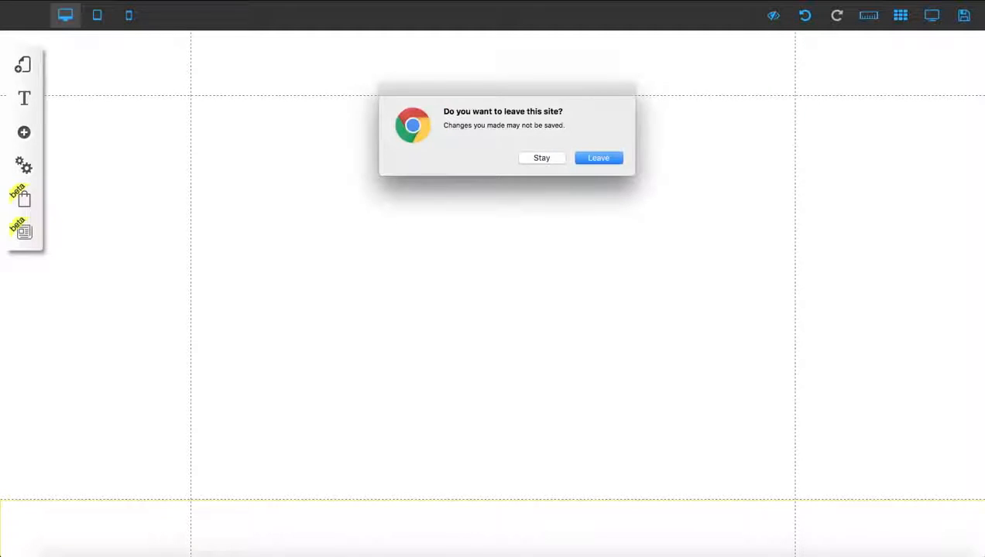
{"action": "left_click", "coordinate": [595, 158]}
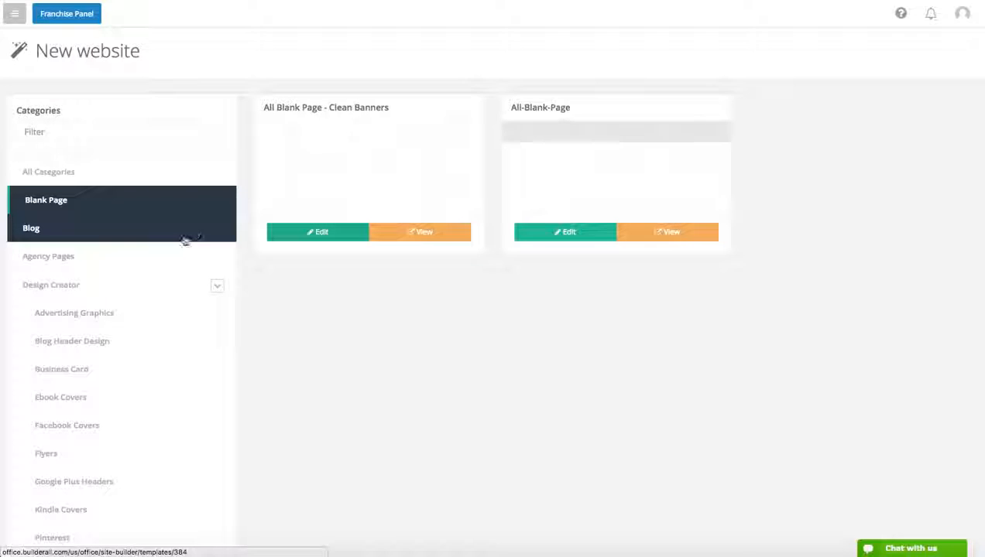
Step: Filter the template categories by EXPRESS and show the Express category
{"action": "left_click", "coordinate": [136, 137]}
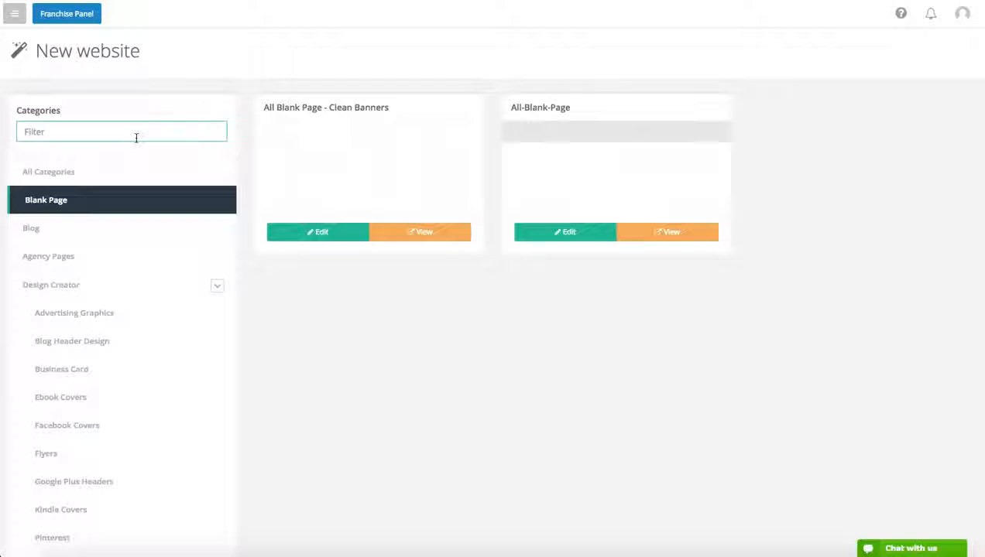
{"action": "type", "text": "EXPRE"}
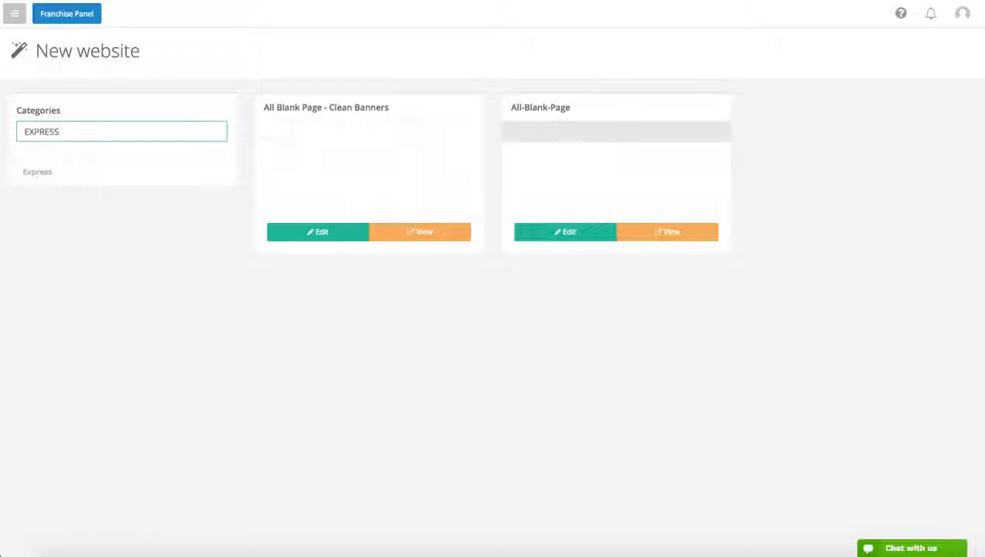
{"action": "type", "text": "SS"}
{"action": "scroll", "coordinate": [121, 147], "scroll_direction": "down", "scroll_amount": 1}
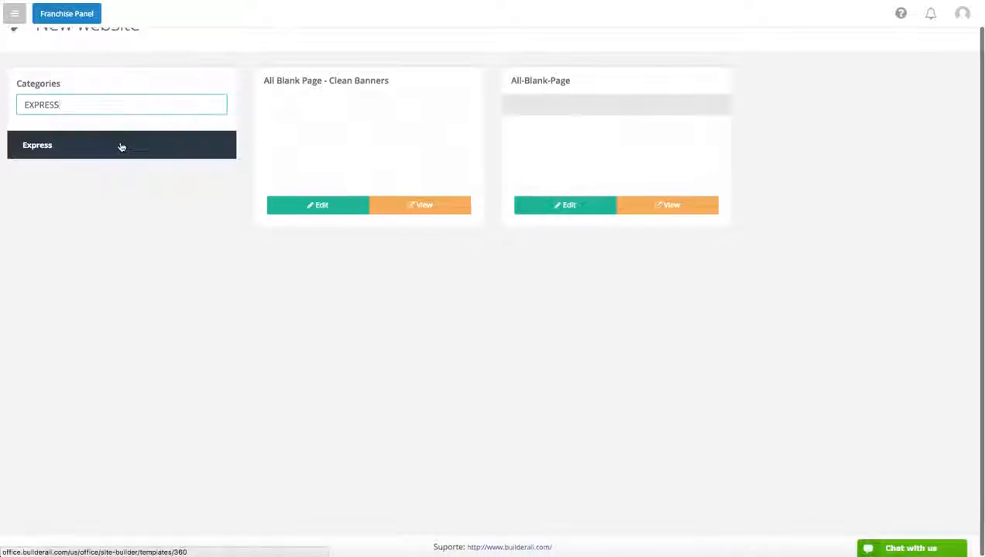
{"action": "left_click", "coordinate": [121, 148]}
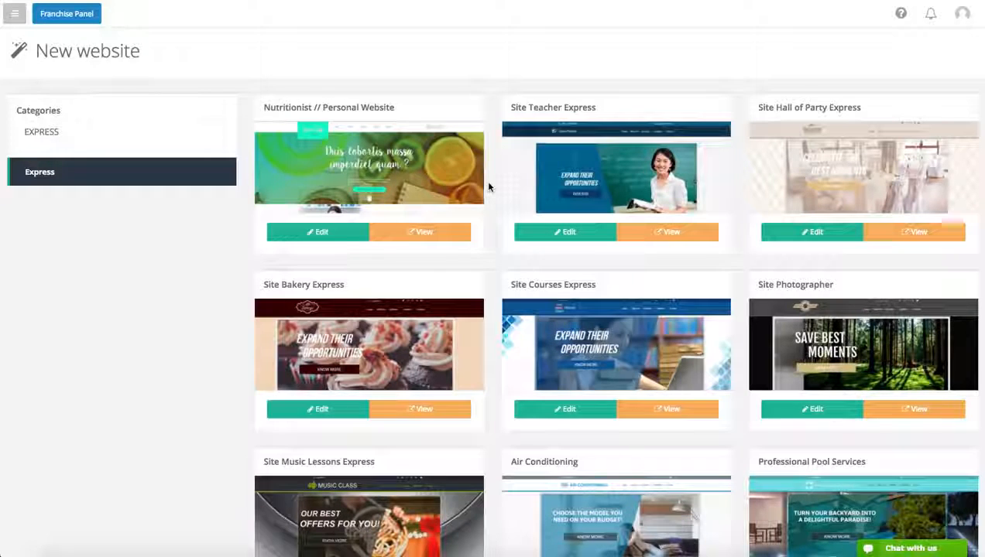
Step: Browse the Express templates and open a preview of the Site Bakery Express template
{"action": "scroll", "coordinate": [489, 185], "scroll_direction": "down", "scroll_amount": 3}
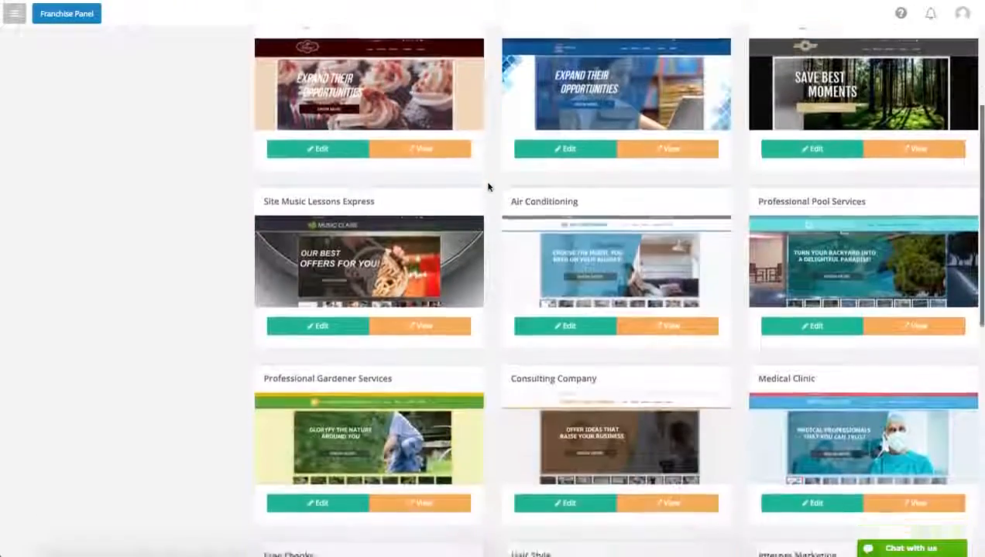
{"action": "scroll", "coordinate": [489, 186], "scroll_direction": "down", "scroll_amount": 3}
{"action": "scroll", "coordinate": [488, 186], "scroll_direction": "up", "scroll_amount": 1}
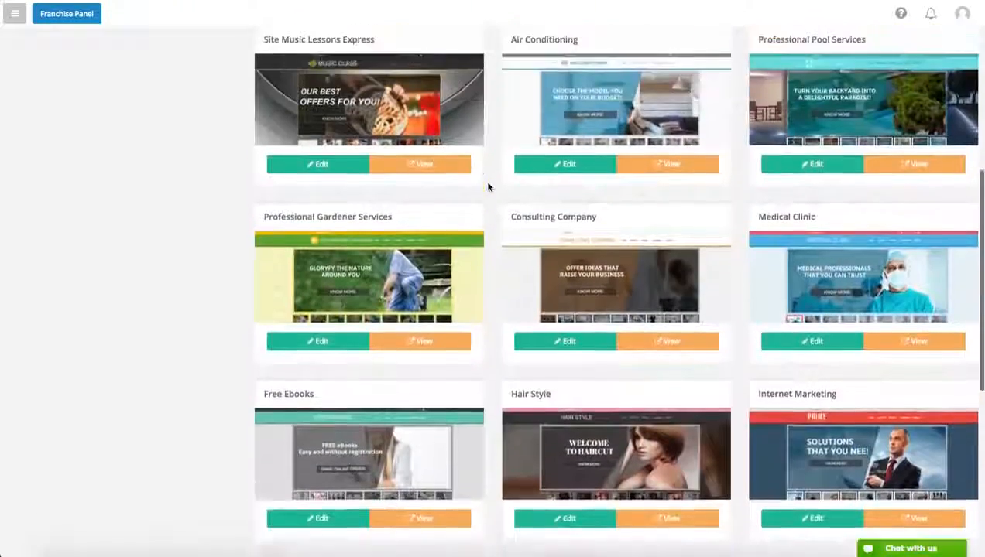
{"action": "scroll", "coordinate": [489, 186], "scroll_direction": "up", "scroll_amount": 1}
{"action": "scroll", "coordinate": [489, 186], "scroll_direction": "up", "scroll_amount": 1}
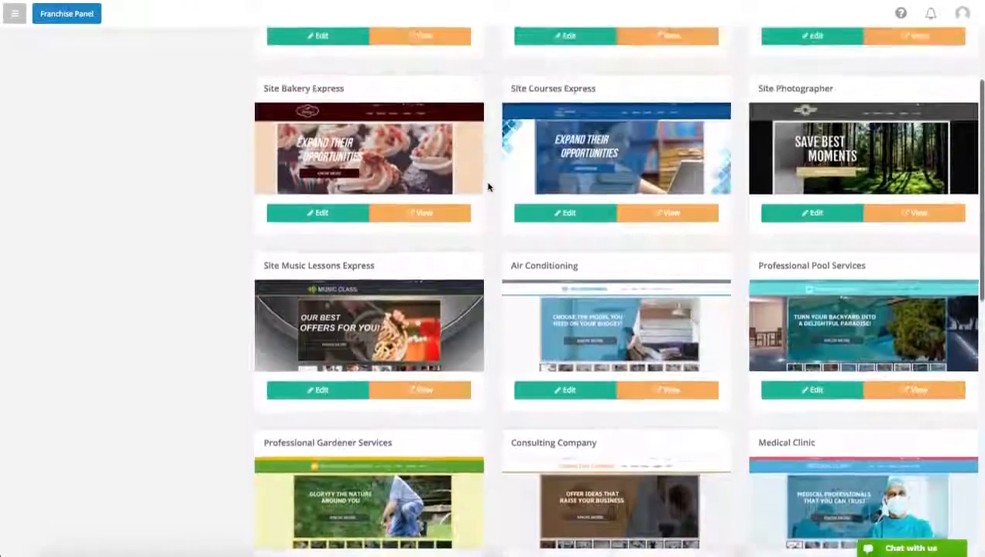
{"action": "left_click", "coordinate": [443, 225]}
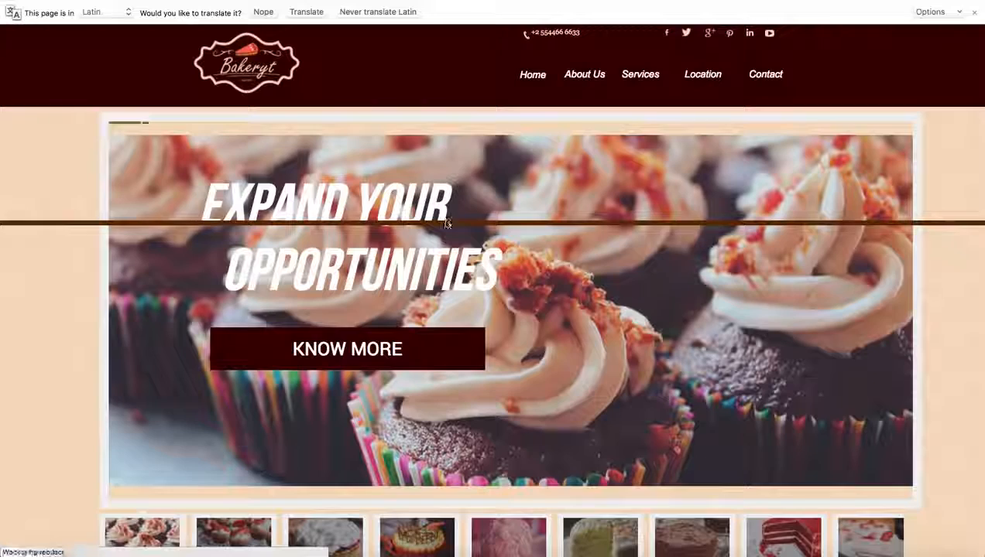
Step: Dismiss the translation offer and look over the bakery page's banner, thumbnail strip and content boxes
{"action": "scroll", "coordinate": [815, 58], "scroll_direction": "down", "scroll_amount": 1}
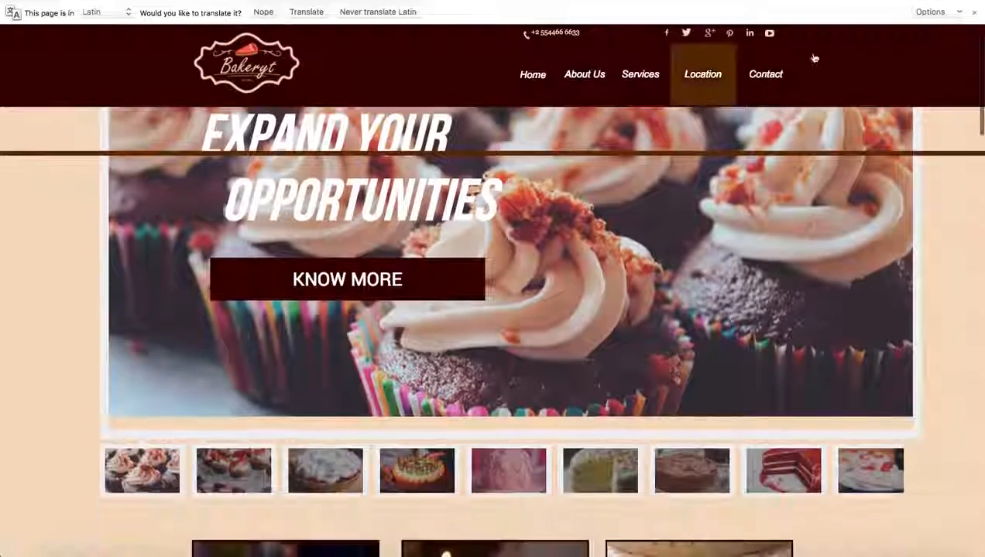
{"action": "left_click", "coordinate": [974, 11]}
{"action": "scroll", "coordinate": [942, 58], "scroll_direction": "up", "scroll_amount": 1}
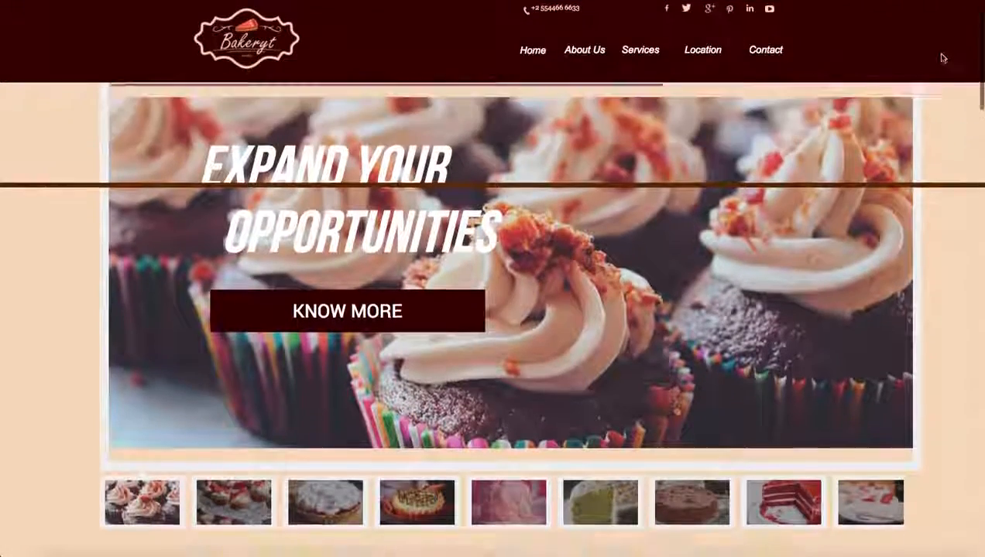
{"action": "scroll", "coordinate": [943, 58], "scroll_direction": "down", "scroll_amount": 4}
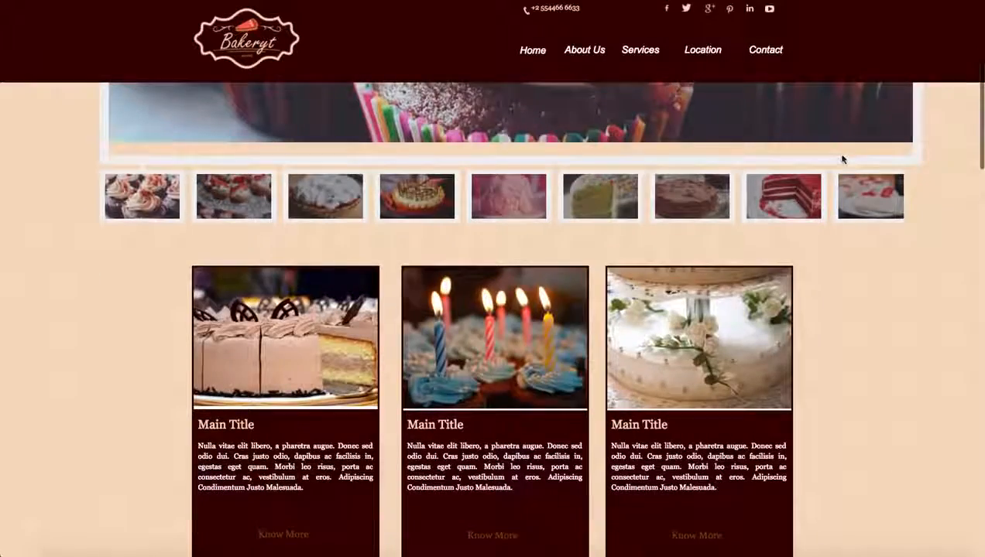
{"action": "scroll", "coordinate": [842, 159], "scroll_direction": "down", "scroll_amount": 2}
{"action": "scroll", "coordinate": [841, 158], "scroll_direction": "up", "scroll_amount": 6}
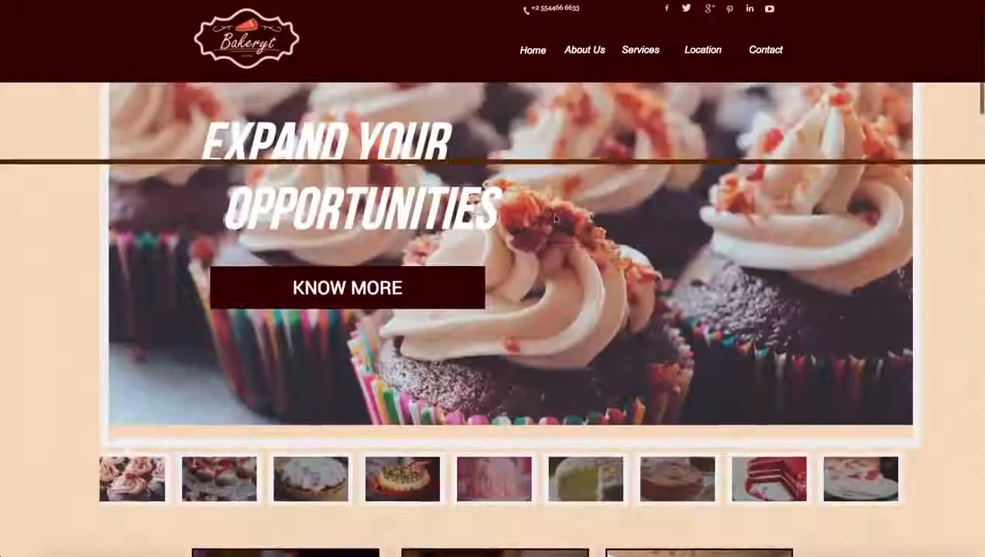
{"action": "scroll", "coordinate": [535, 200], "scroll_direction": "up", "scroll_amount": 1}
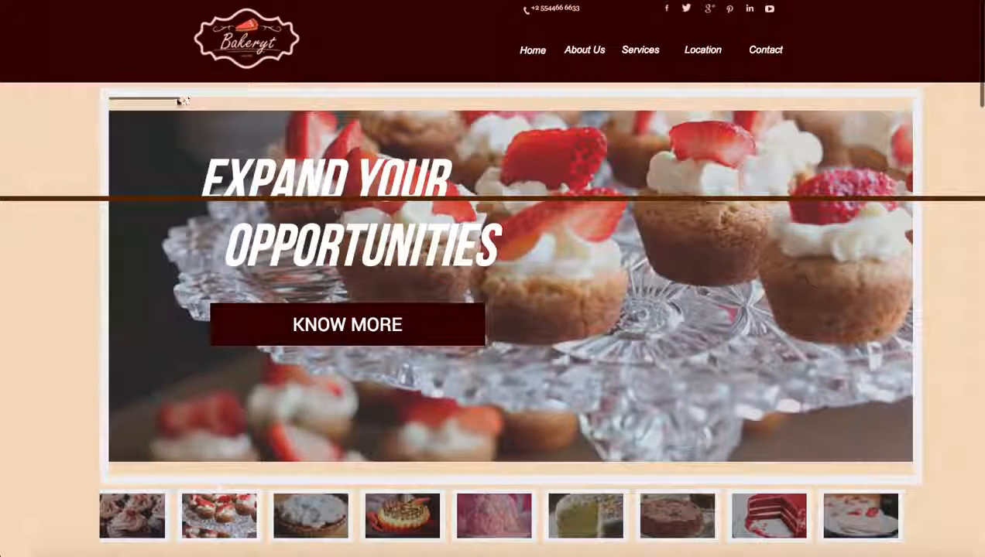
Step: Show the third, fourth and fifth slides of the bakery banner using its thumbnails
{"action": "left_click", "coordinate": [294, 519]}
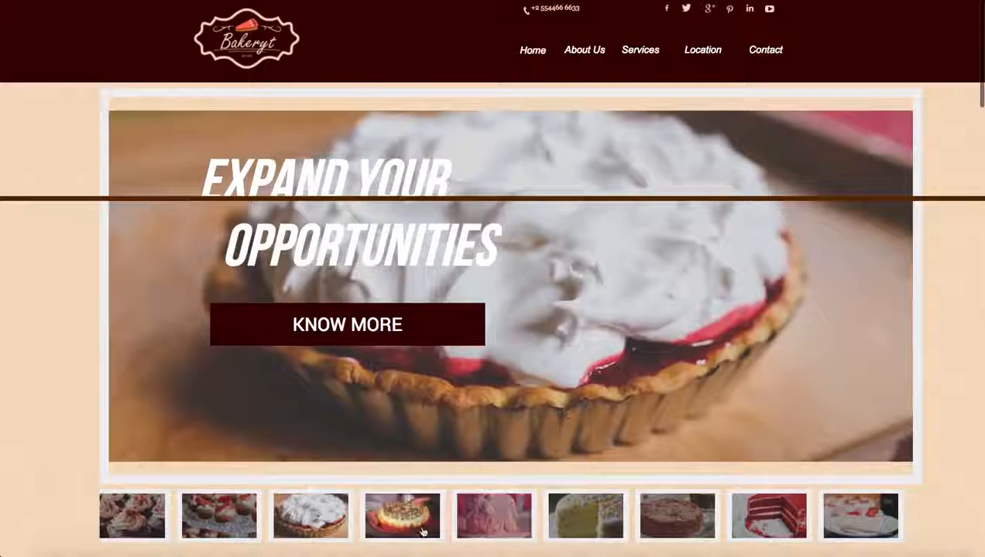
{"action": "left_click", "coordinate": [423, 531]}
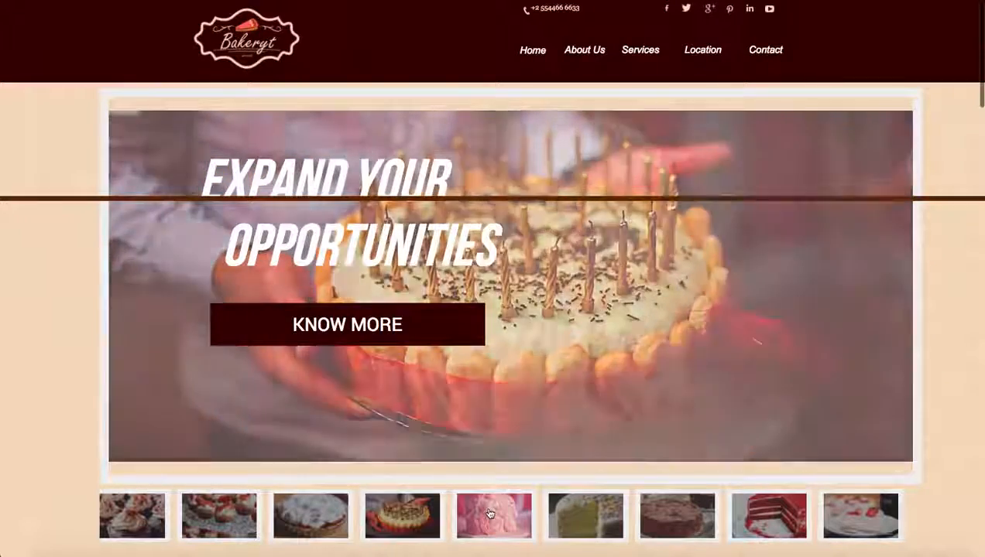
{"action": "left_click", "coordinate": [489, 514]}
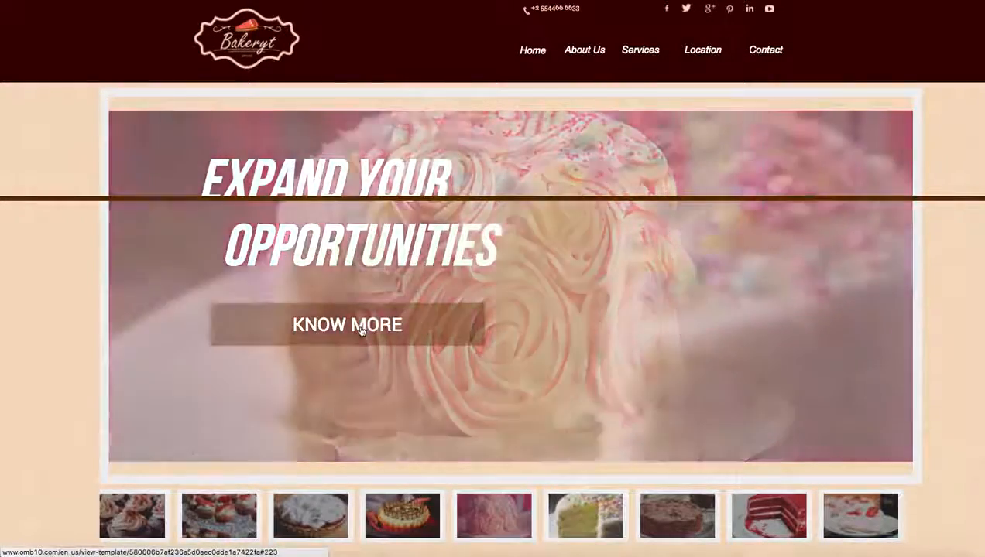
Step: Test the banner's KNOW MORE link and the About Us, Services, Location and Contact navigation links, and return to the page's start
{"action": "left_click", "coordinate": [361, 331]}
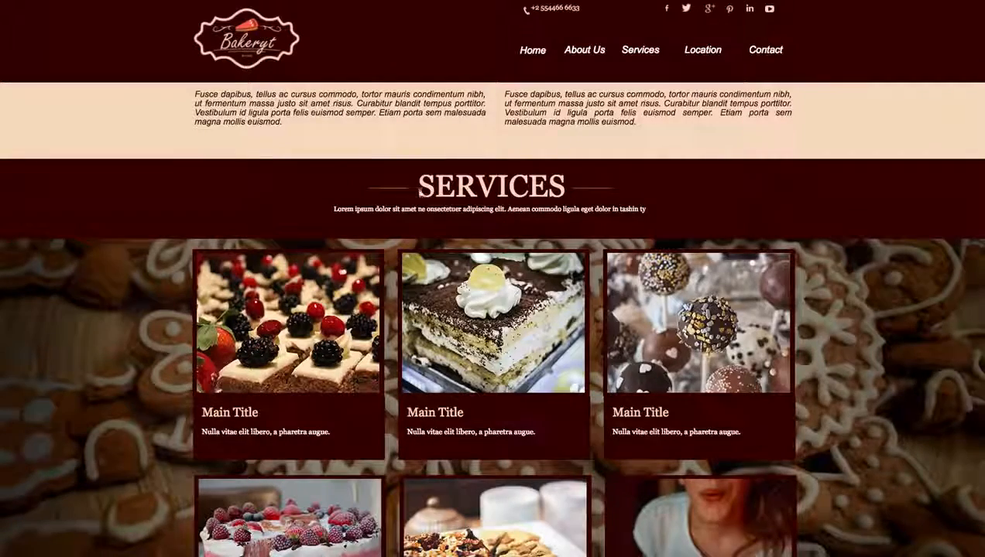
{"action": "scroll", "coordinate": [419, 194], "scroll_direction": "down", "scroll_amount": 2}
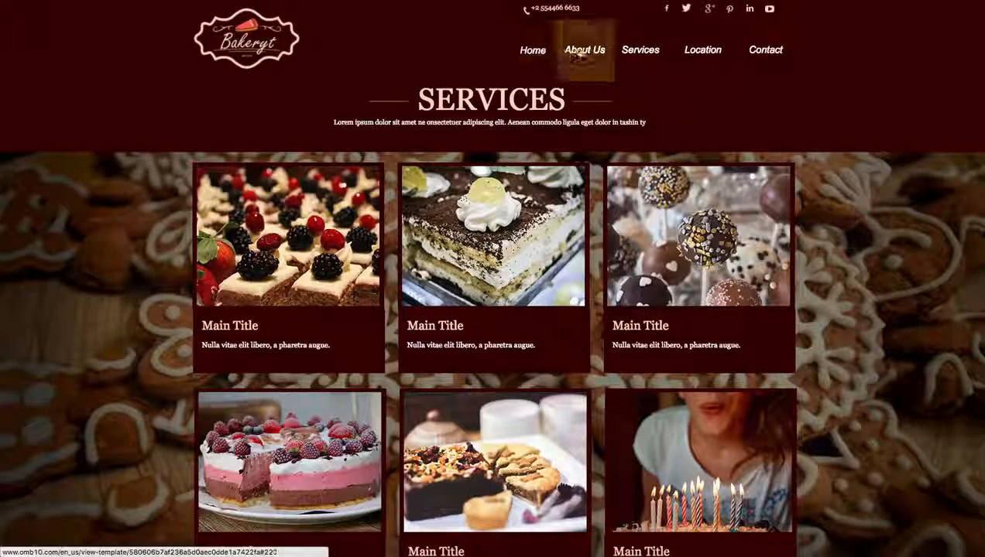
{"action": "left_click", "coordinate": [579, 51]}
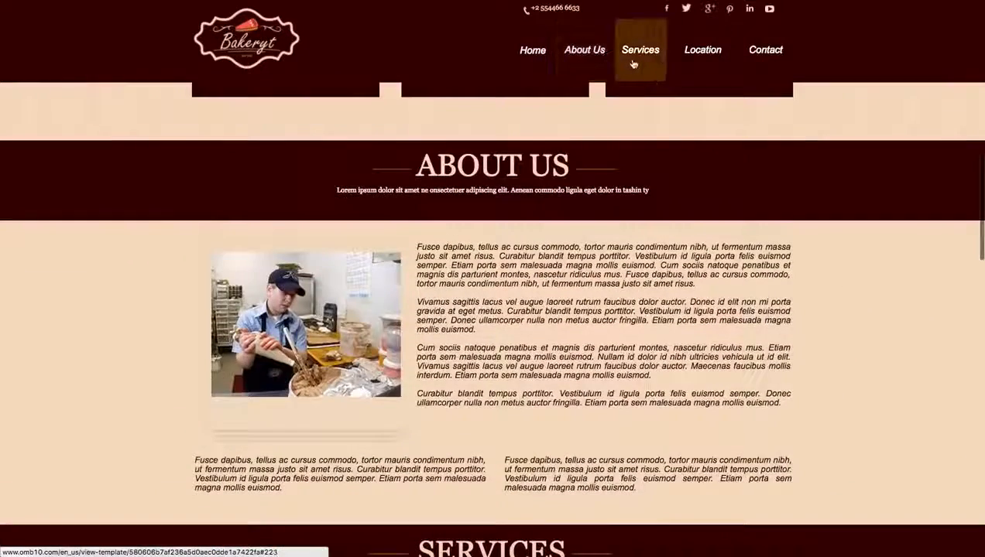
{"action": "left_click", "coordinate": [636, 64]}
{"action": "left_click", "coordinate": [684, 61]}
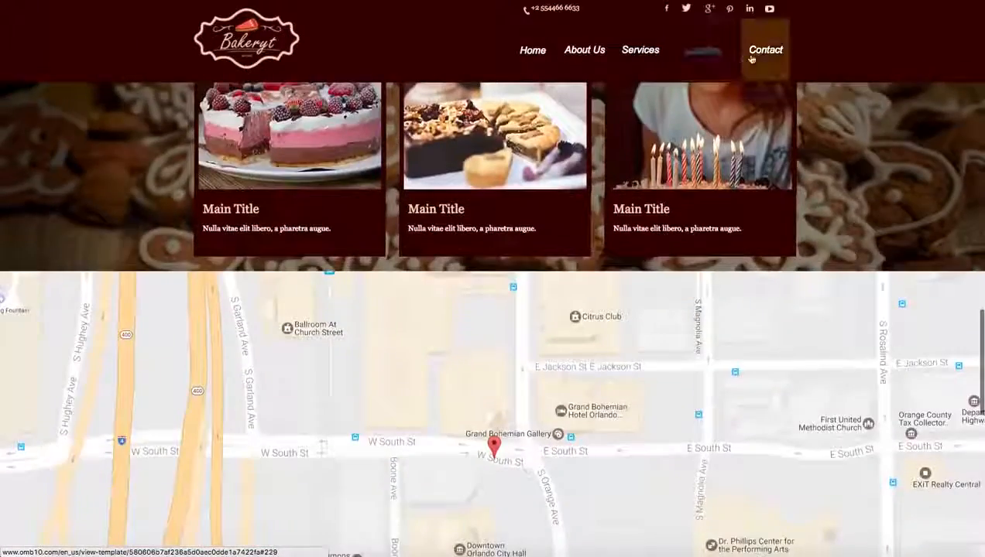
{"action": "left_click", "coordinate": [760, 57]}
{"action": "scroll", "coordinate": [737, 171], "scroll_direction": "up", "scroll_amount": 20}
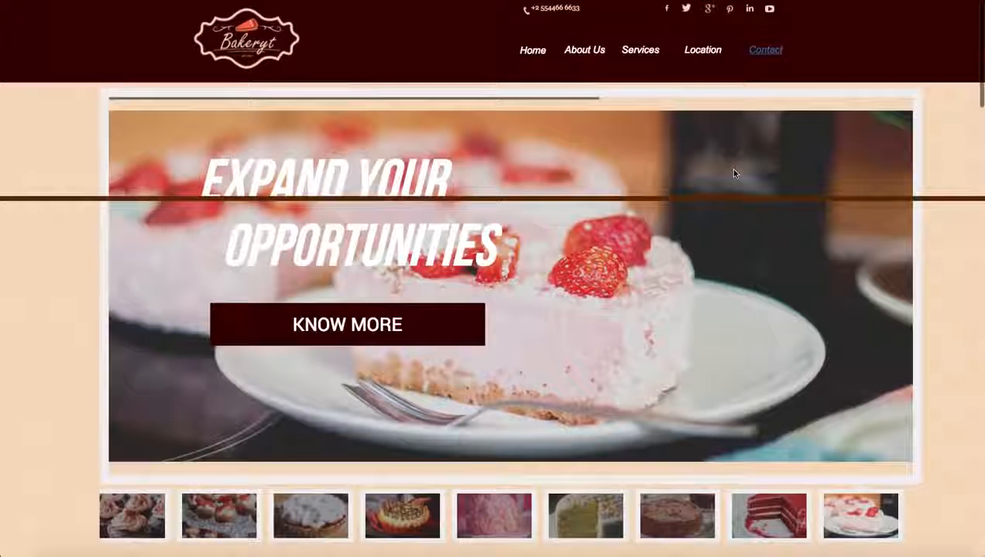
Step: Close the preview, open the Site Bakery Express template for editing and shift the brown horizontal line on the banner slightly down
{"action": "key", "text": "super+w"}
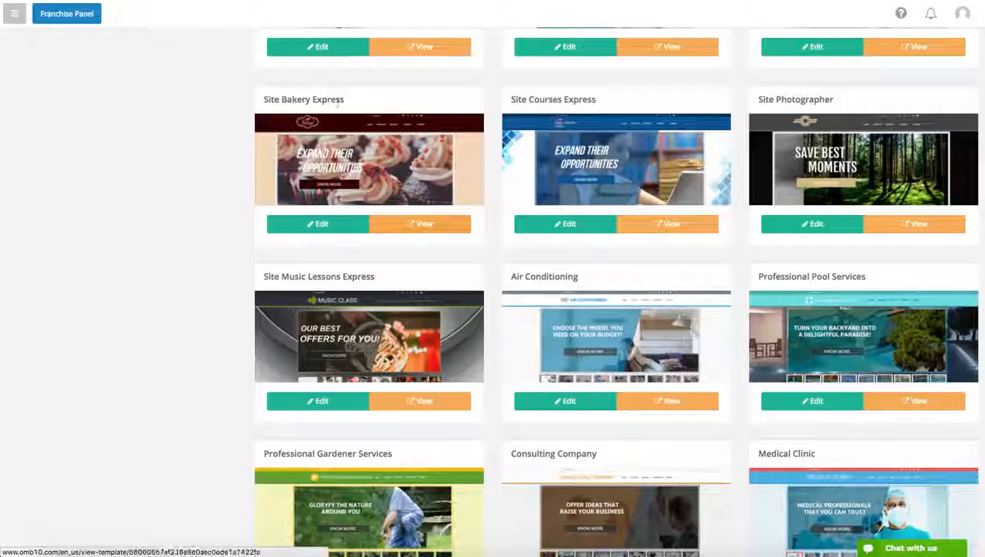
{"action": "left_click", "coordinate": [325, 224]}
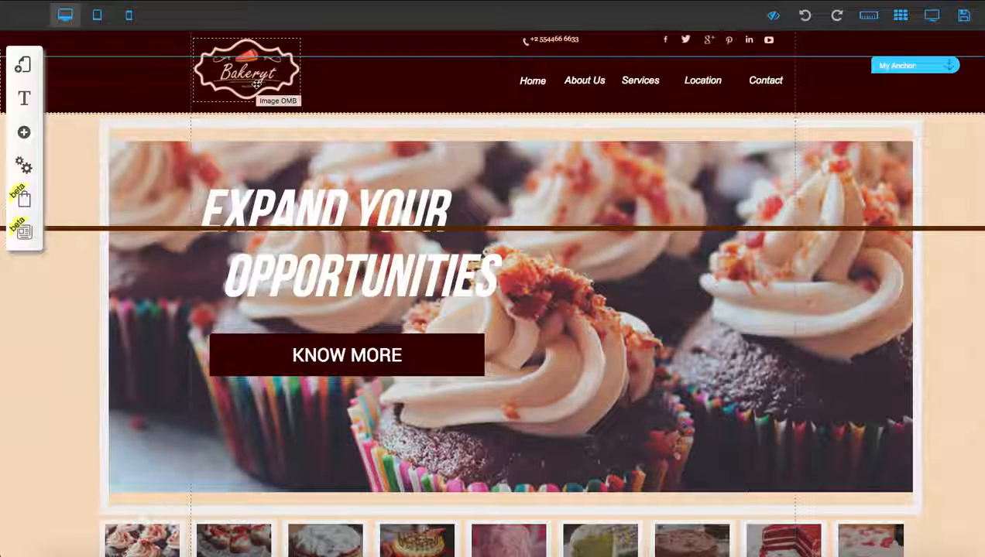
{"action": "left_click", "coordinate": [616, 225]}
{"action": "mouse_move", "coordinate": [619, 228]}
{"action": "left_mouse_down"}
{"action": "mouse_move", "coordinate": [624, 246]}
{"action": "mouse_move", "coordinate": [624, 237]}
{"action": "left_mouse_up"}
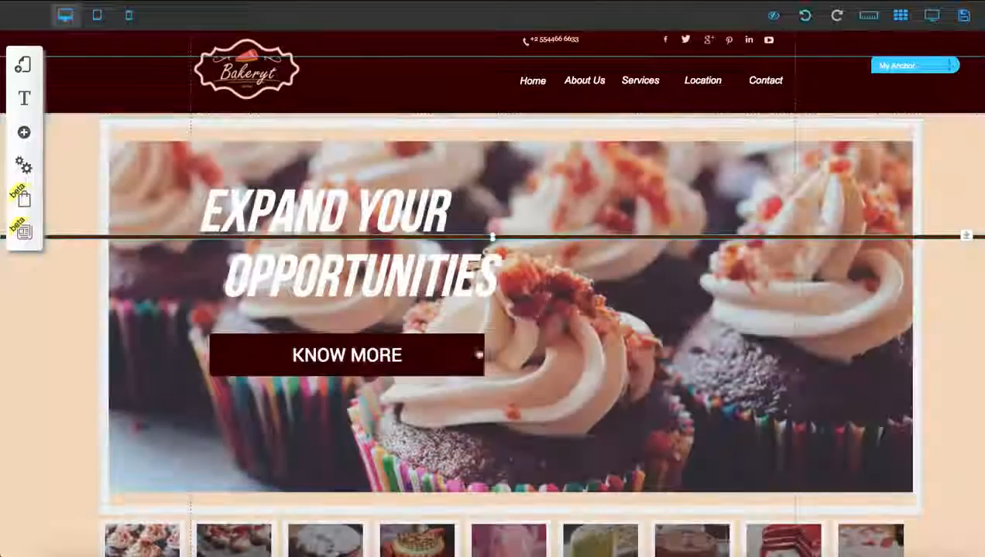
Step: Try moving the KNOW MORE button to the right half of the banner and undo the move
{"action": "left_click_drag", "start_coordinate": [479, 355], "coordinate": [764, 363]}
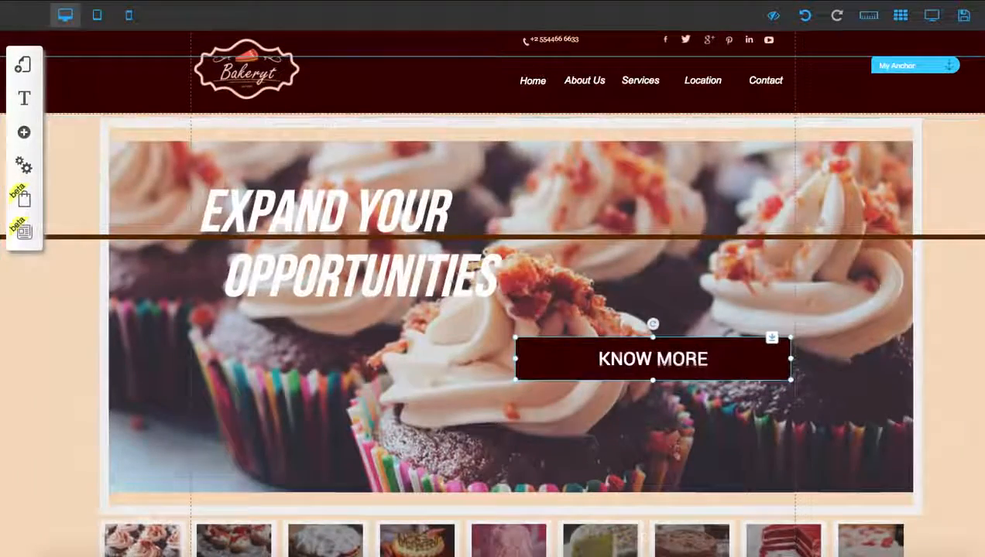
{"action": "left_click", "coordinate": [806, 16]}
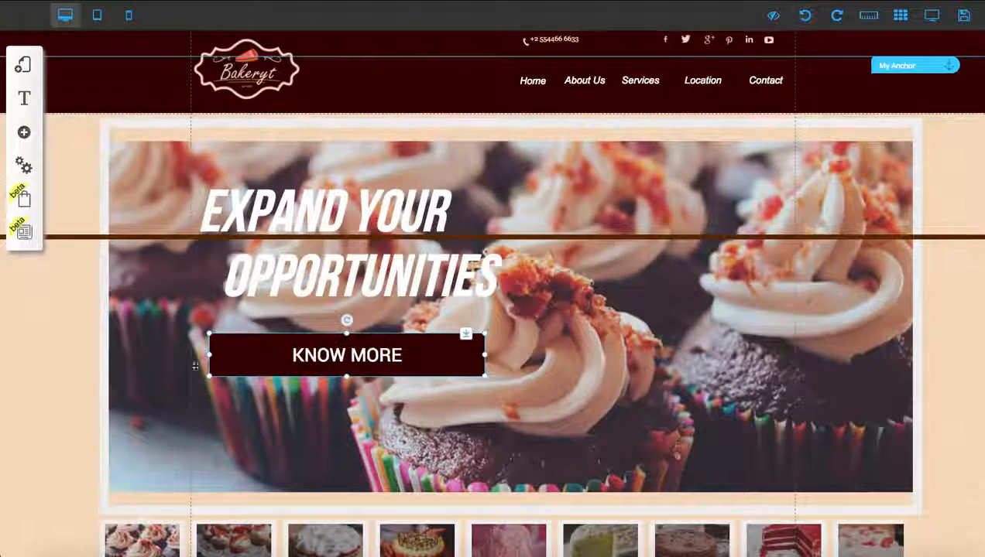
{"action": "left_click", "coordinate": [376, 309]}
{"action": "left_click", "coordinate": [400, 332]}
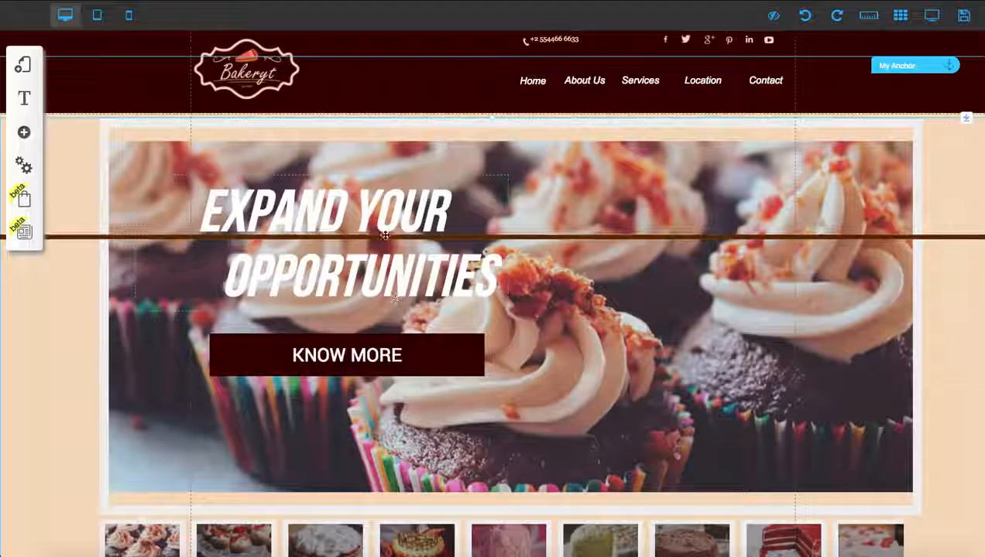
Step: Move the brown line on the banner a little further down and preview the edited page
{"action": "left_click_drag", "start_coordinate": [385, 236], "coordinate": [538, 249]}
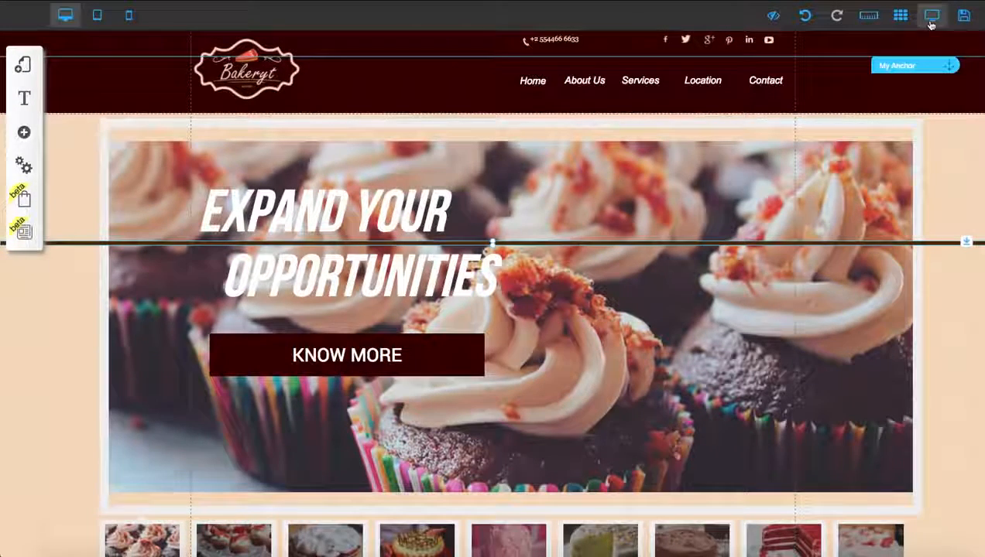
{"action": "left_click", "coordinate": [932, 17]}
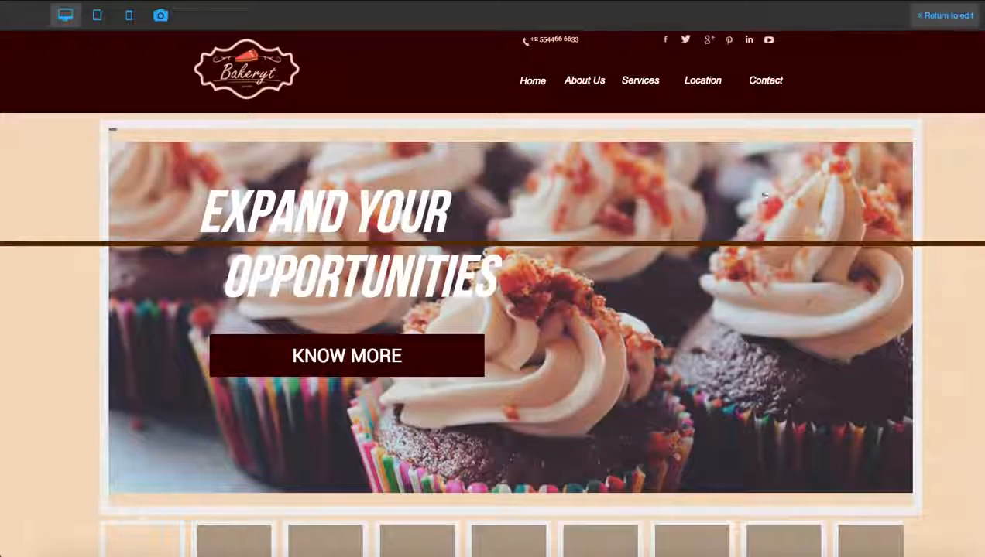
{"action": "scroll", "coordinate": [759, 219], "scroll_direction": "down", "scroll_amount": 1}
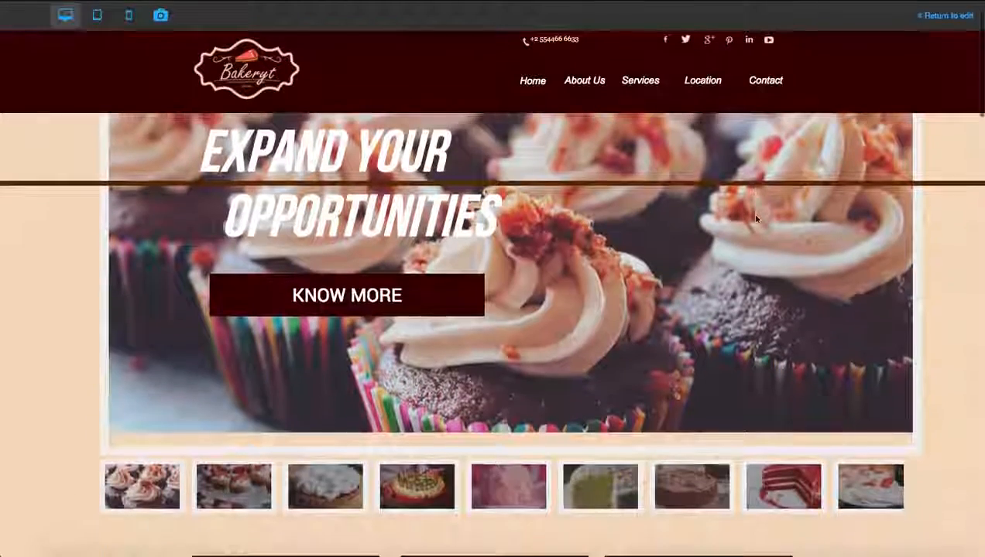
Step: Look over the banner and image gallery in the preview and return to editing the page
{"action": "scroll", "coordinate": [345, 392], "scroll_direction": "down", "scroll_amount": 2}
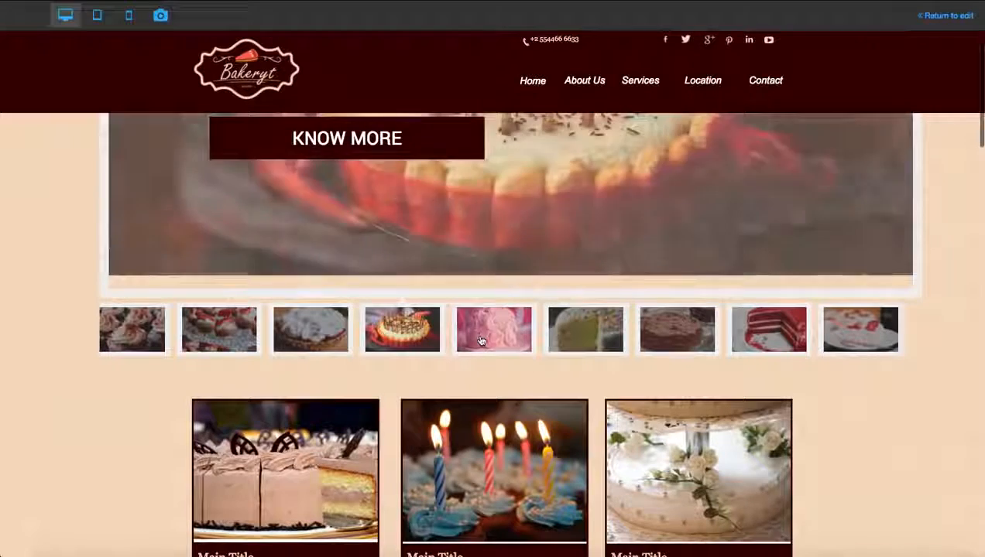
{"action": "scroll", "coordinate": [83, 122], "scroll_direction": "up", "scroll_amount": 3}
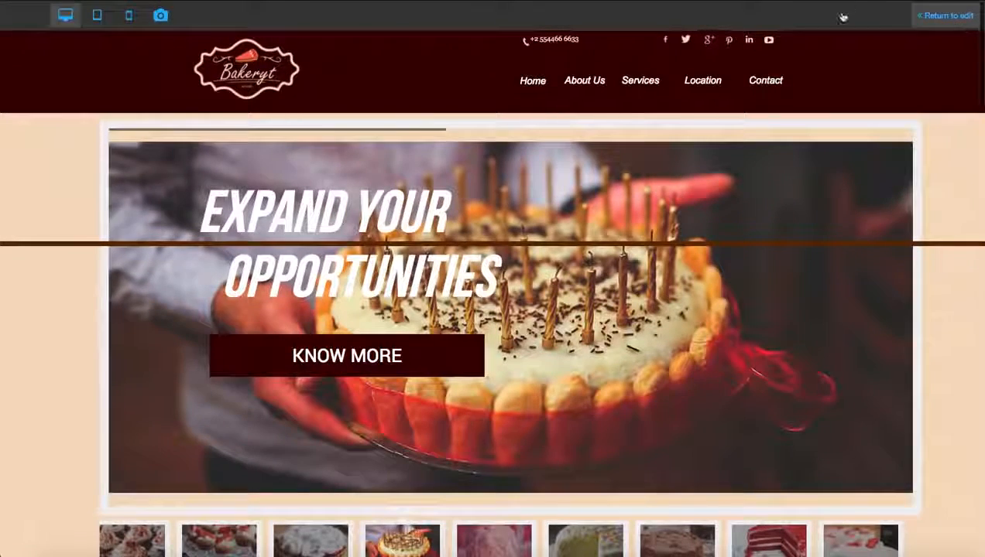
{"action": "left_click", "coordinate": [944, 15]}
Step: Change the text of the banner's KNOW MORE button to LEARN MORE
{"action": "left_click", "coordinate": [333, 368]}
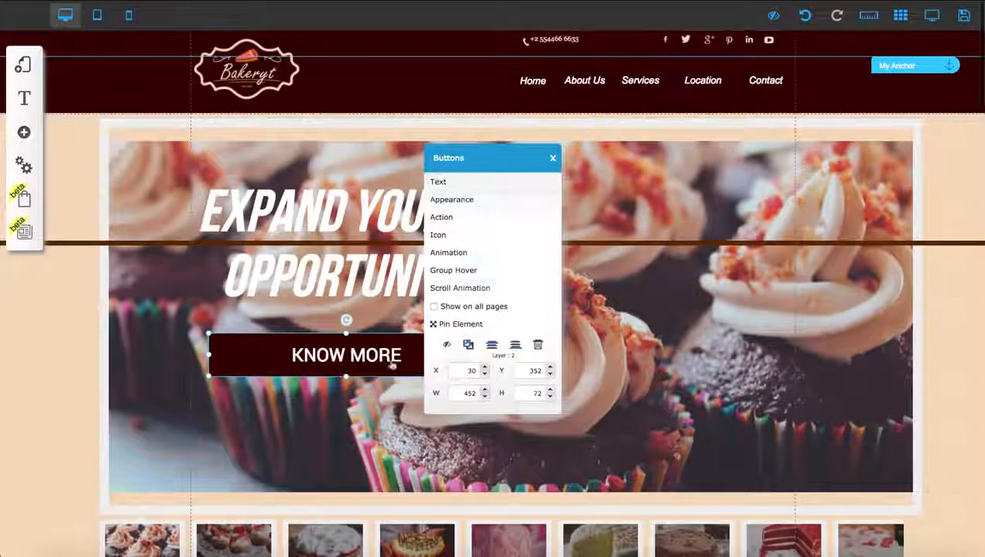
{"action": "left_click", "coordinate": [456, 183]}
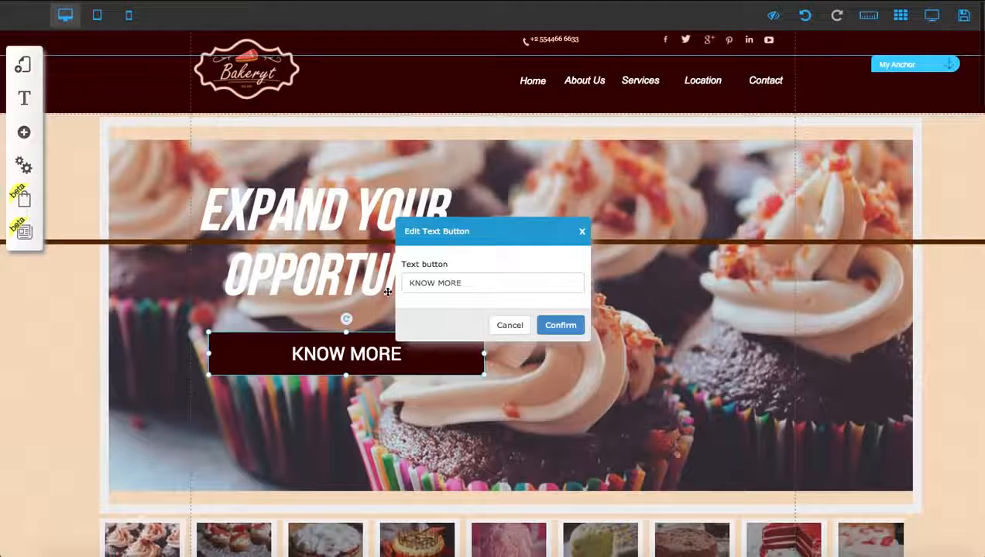
{"action": "double_click", "coordinate": [427, 280]}
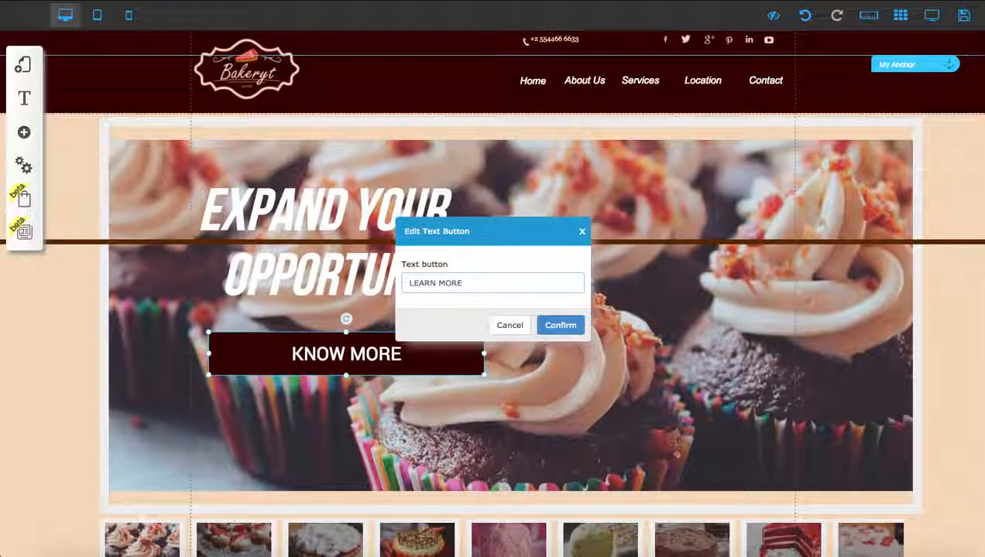
{"action": "left_click", "coordinate": [559, 325]}
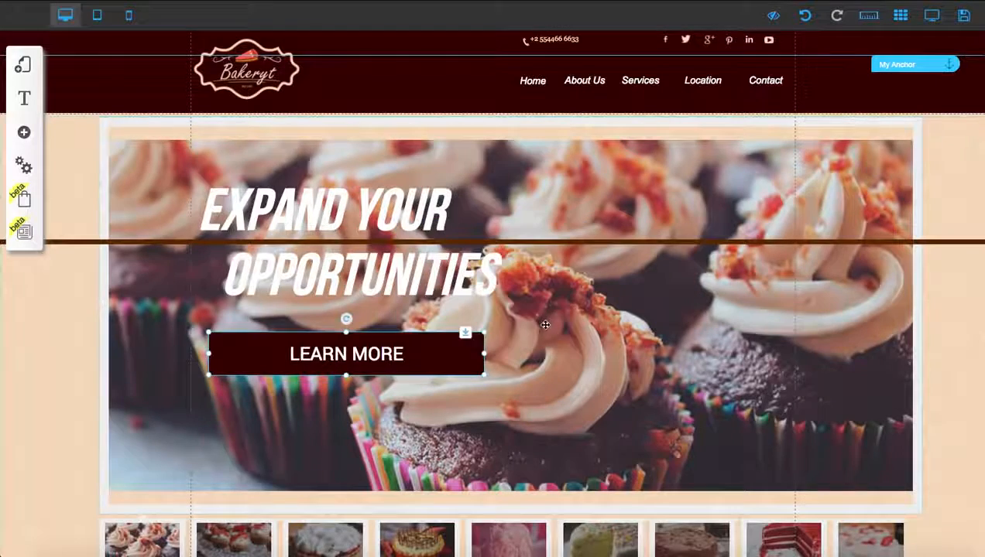
Step: Move the navigation menu in the header closer to the Bakeryt logo
{"action": "left_click", "coordinate": [329, 378]}
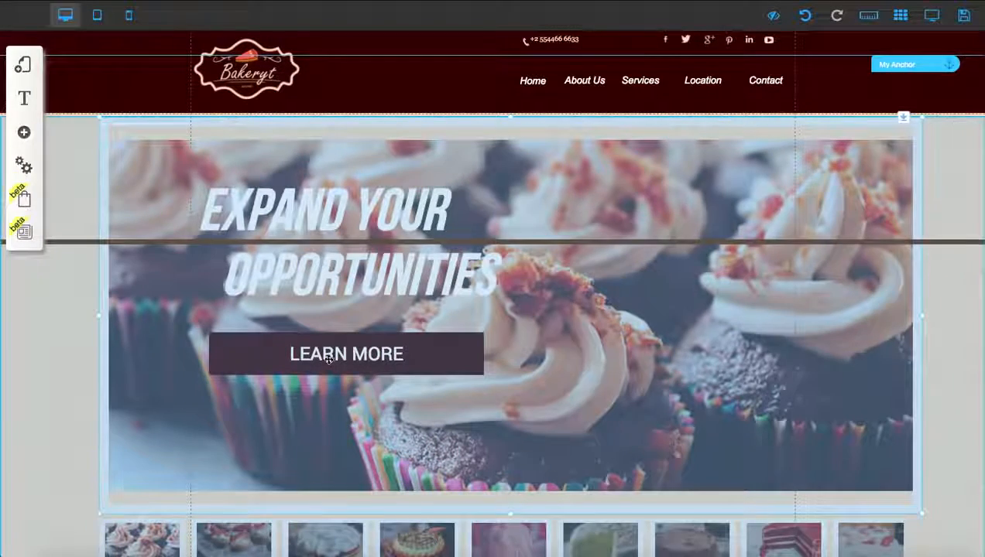
{"action": "left_click", "coordinate": [328, 360]}
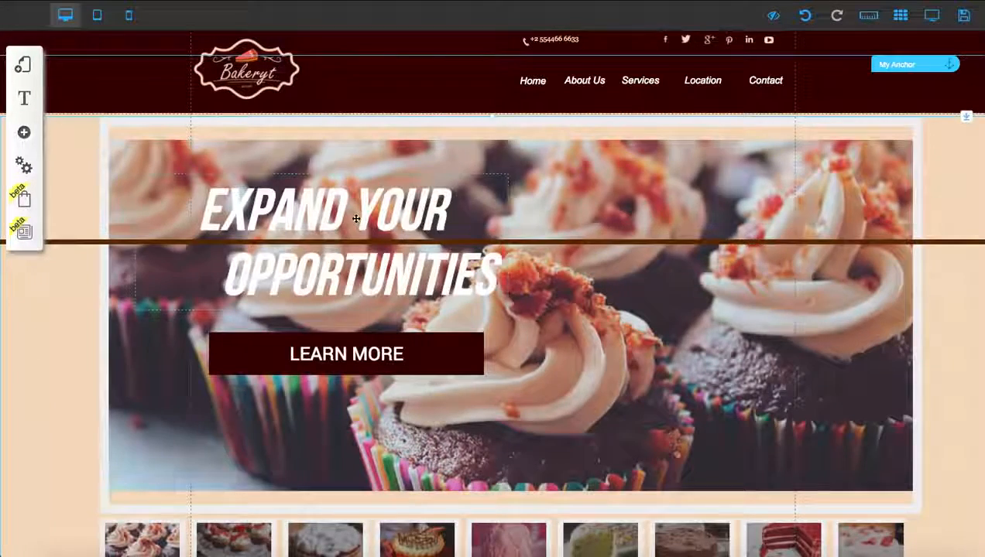
{"action": "left_click", "coordinate": [796, 92]}
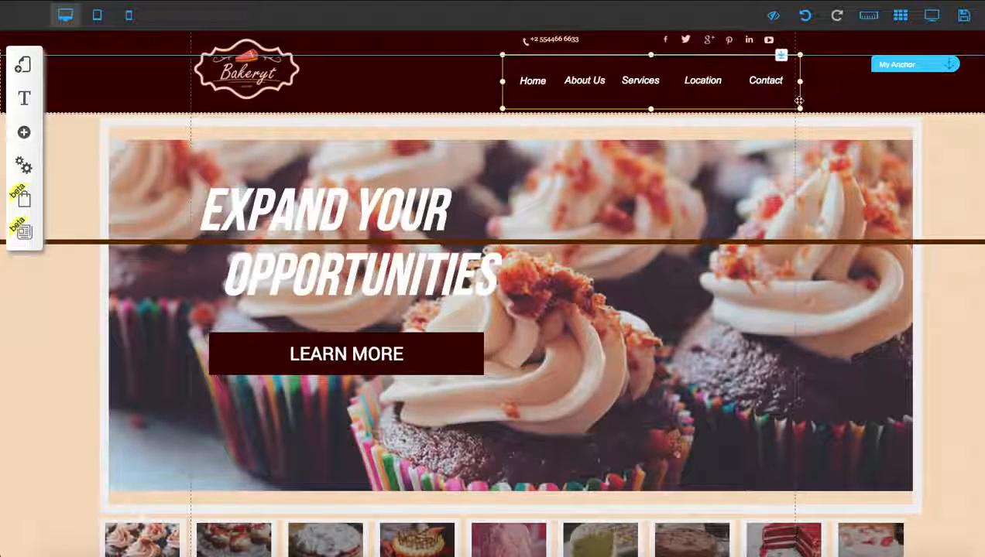
{"action": "left_click_drag", "start_coordinate": [798, 101], "coordinate": [634, 100]}
Step: Try deleting the header's phone number and the thin top banner strip, and undo the deletion
{"action": "left_click", "coordinate": [543, 39]}
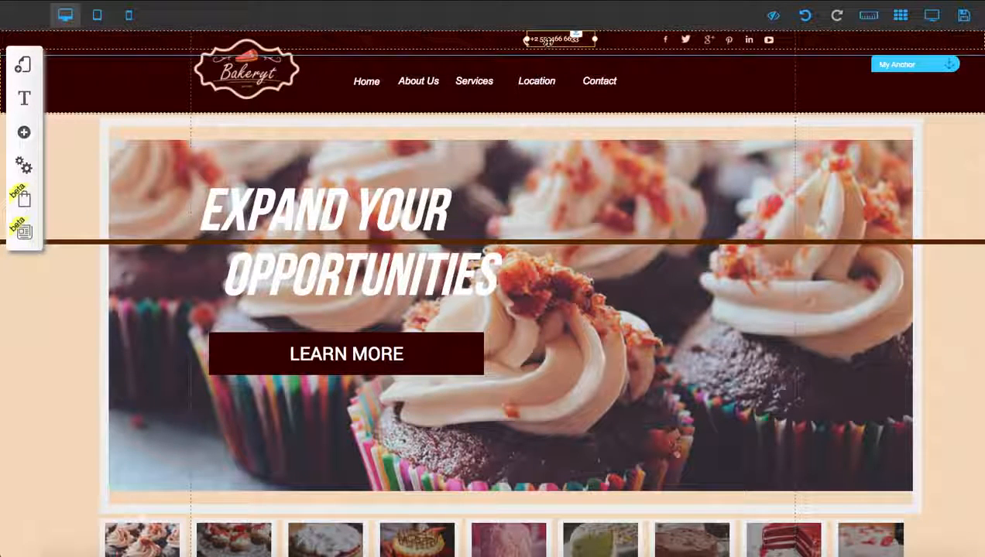
{"action": "double_click", "coordinate": [547, 44]}
{"action": "left_click", "coordinate": [538, 301]}
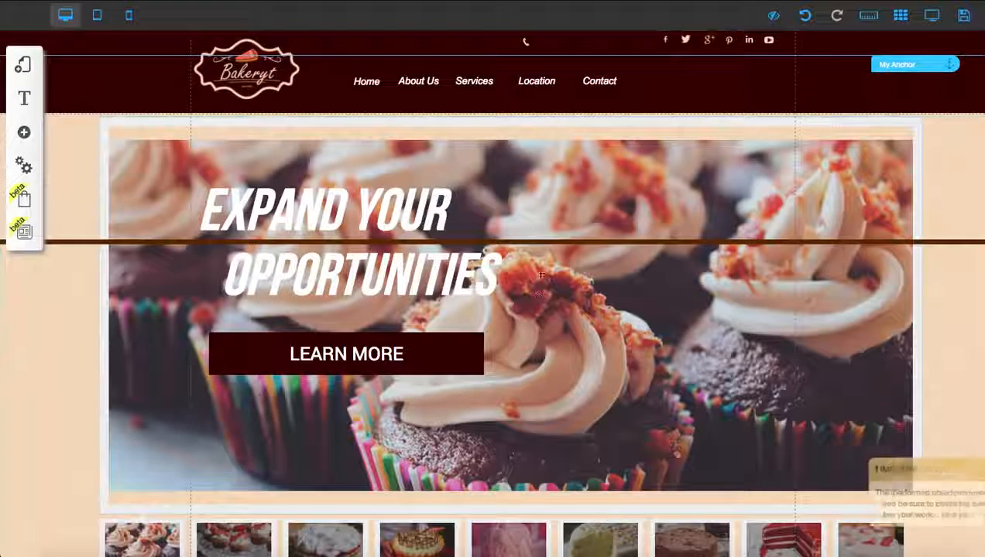
{"action": "left_click", "coordinate": [508, 37]}
{"action": "double_click", "coordinate": [527, 41]}
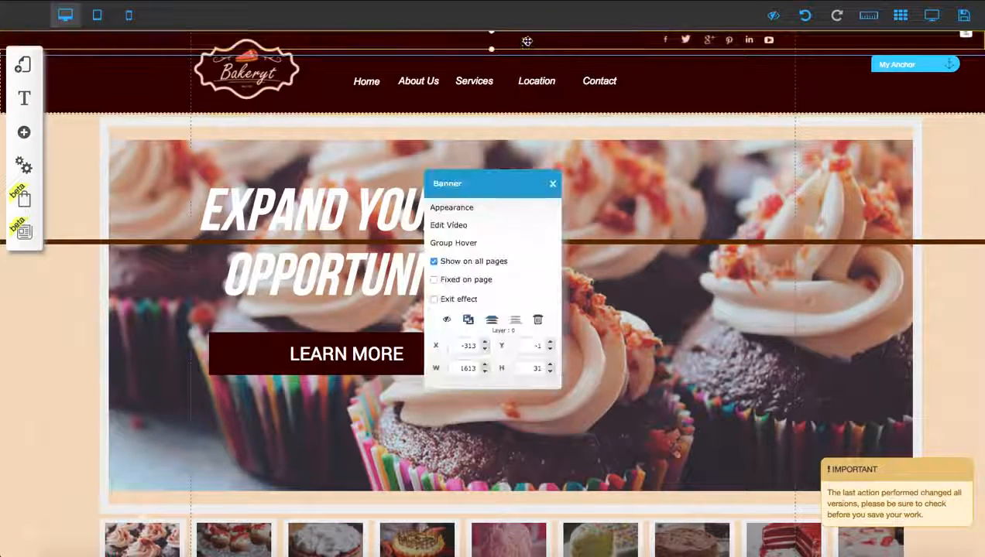
{"action": "left_click", "coordinate": [538, 320]}
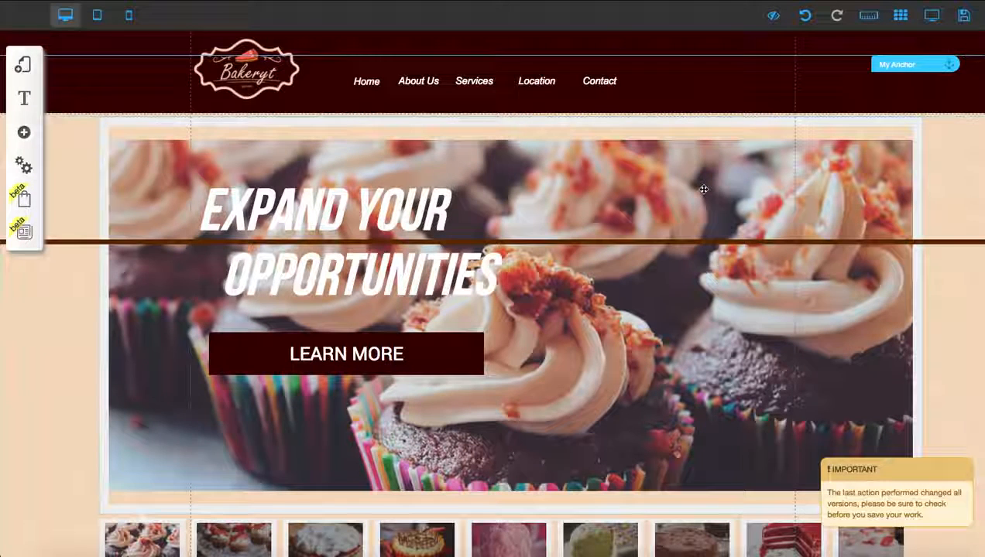
{"action": "left_click", "coordinate": [804, 16]}
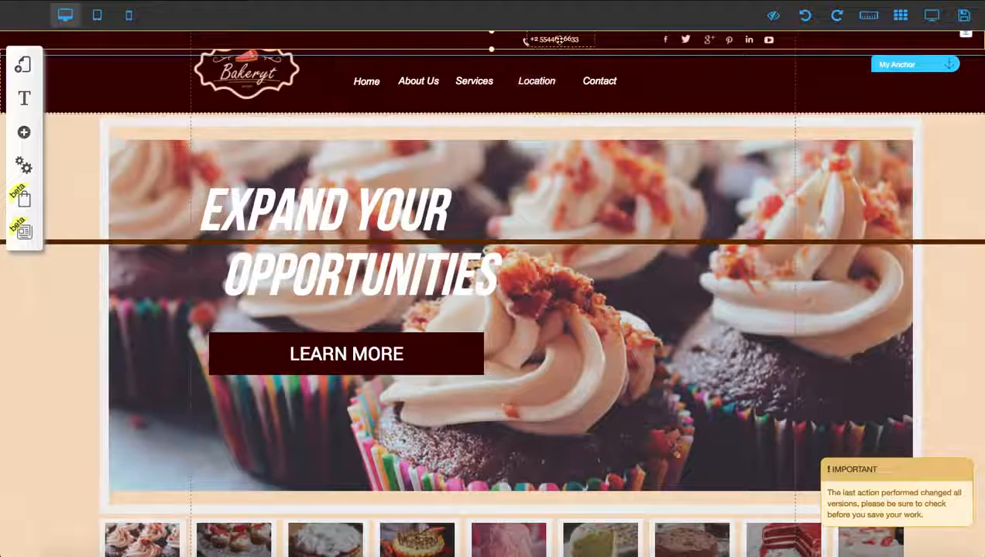
Step: Delete the phone number and the small phone icon from the header
{"action": "left_click_drag", "start_coordinate": [557, 38], "coordinate": [720, 91]}
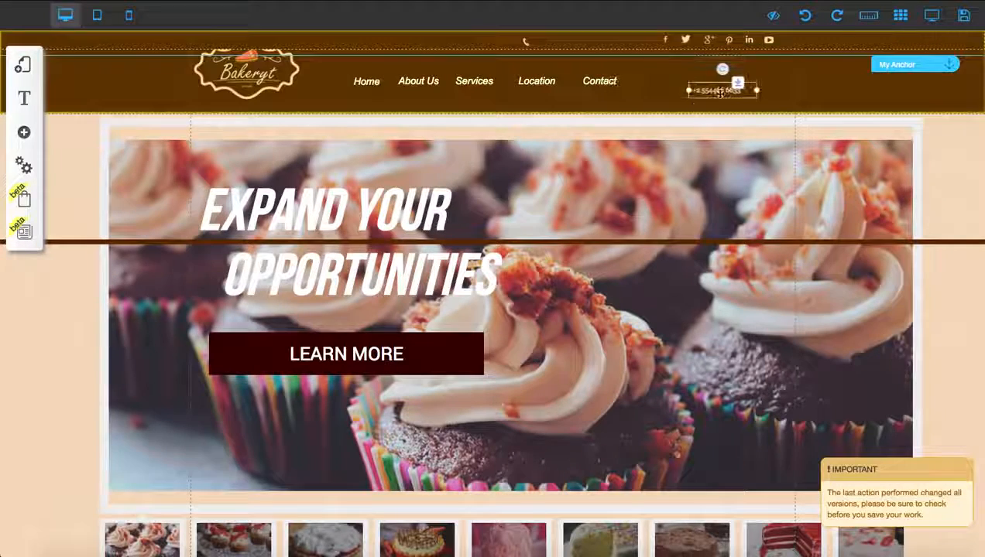
{"action": "double_click", "coordinate": [720, 93]}
{"action": "left_click", "coordinate": [541, 302]}
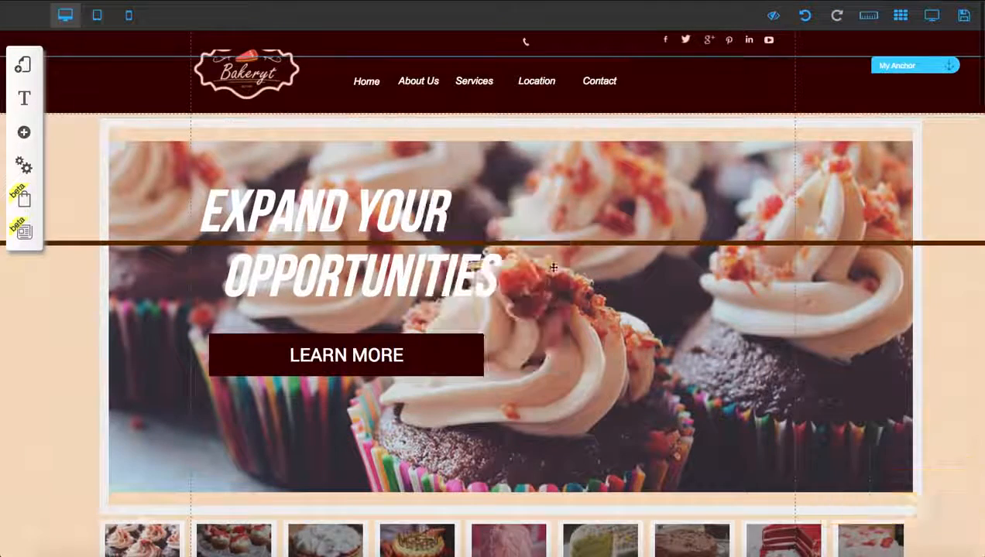
{"action": "double_click", "coordinate": [526, 42]}
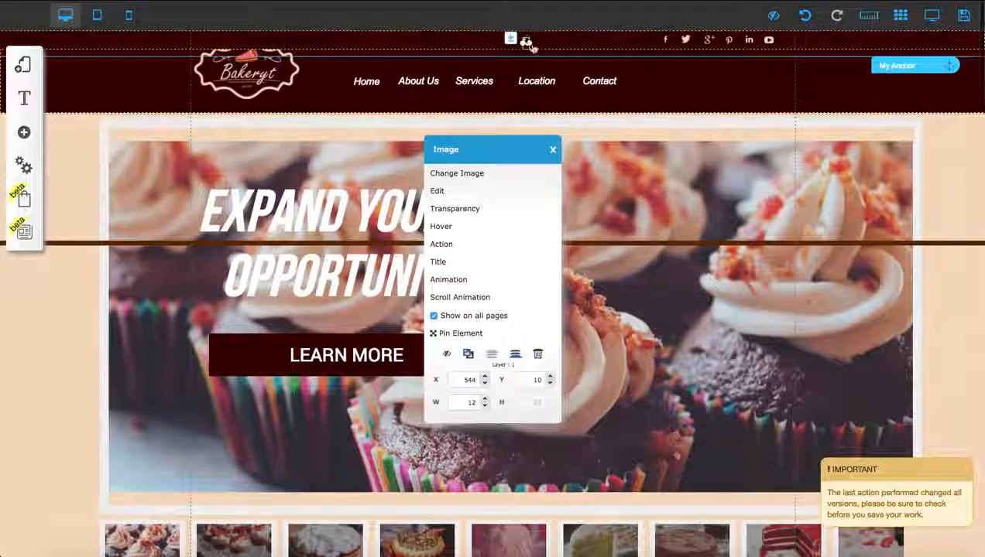
{"action": "left_click", "coordinate": [537, 354]}
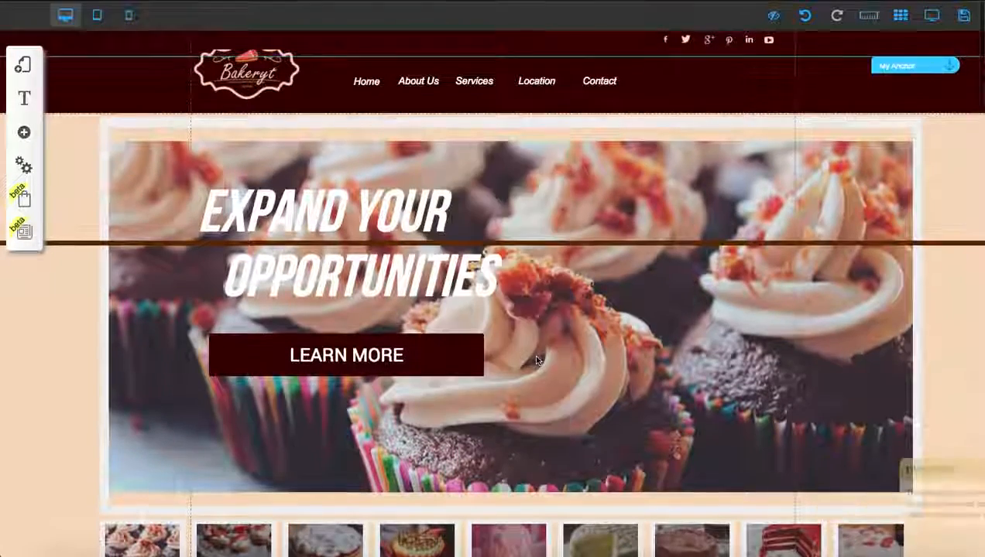
Step: Undo a trial change to the header's Twitter icon and hide the box holding the social media icons
{"action": "left_click_drag", "start_coordinate": [685, 40], "coordinate": [662, 43]}
{"action": "left_click", "coordinate": [799, 19]}
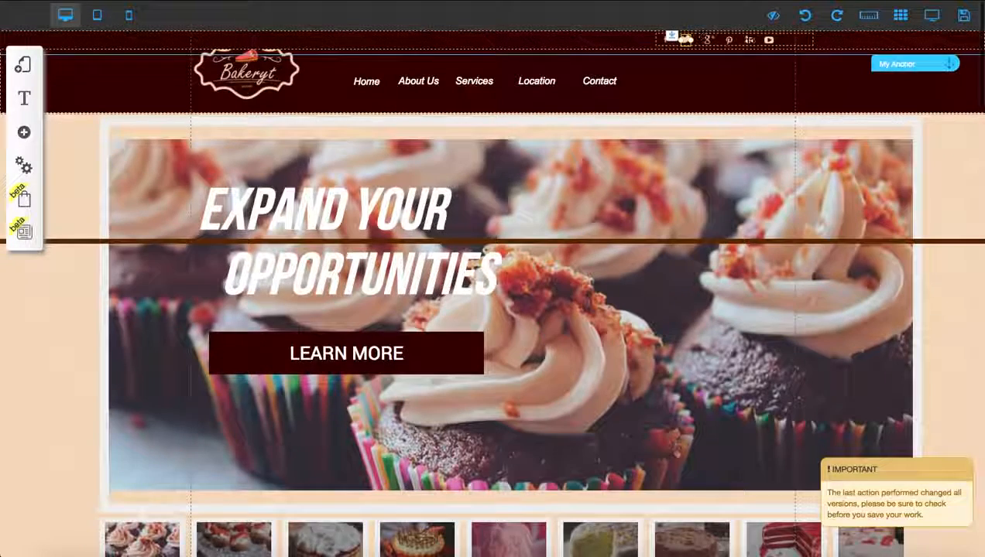
{"action": "left_click", "coordinate": [796, 41]}
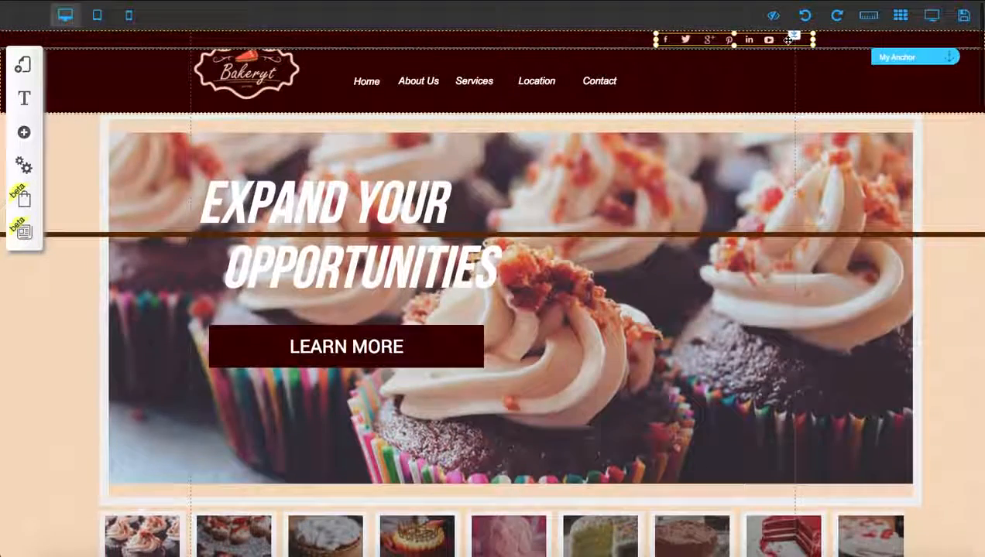
{"action": "double_click", "coordinate": [788, 40]}
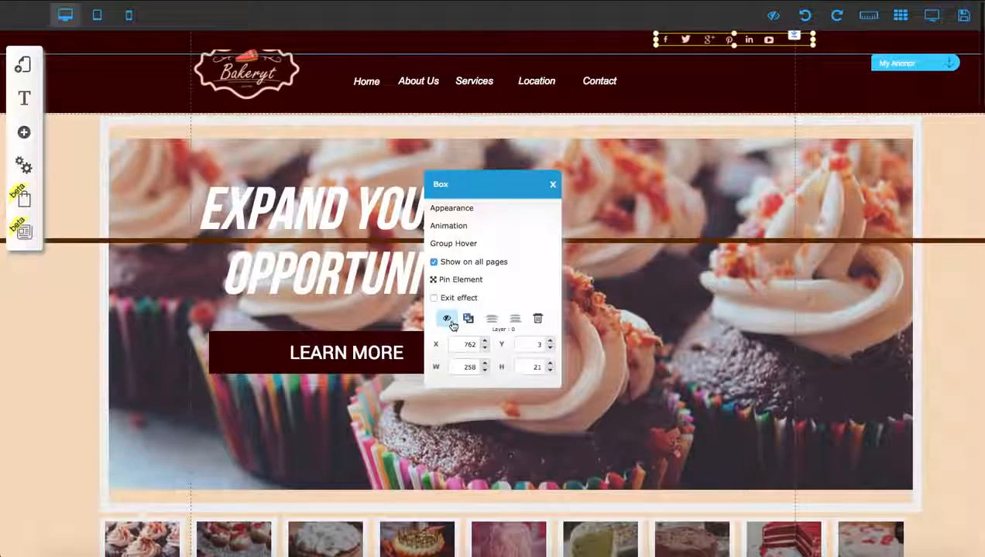
{"action": "left_click", "coordinate": [447, 319]}
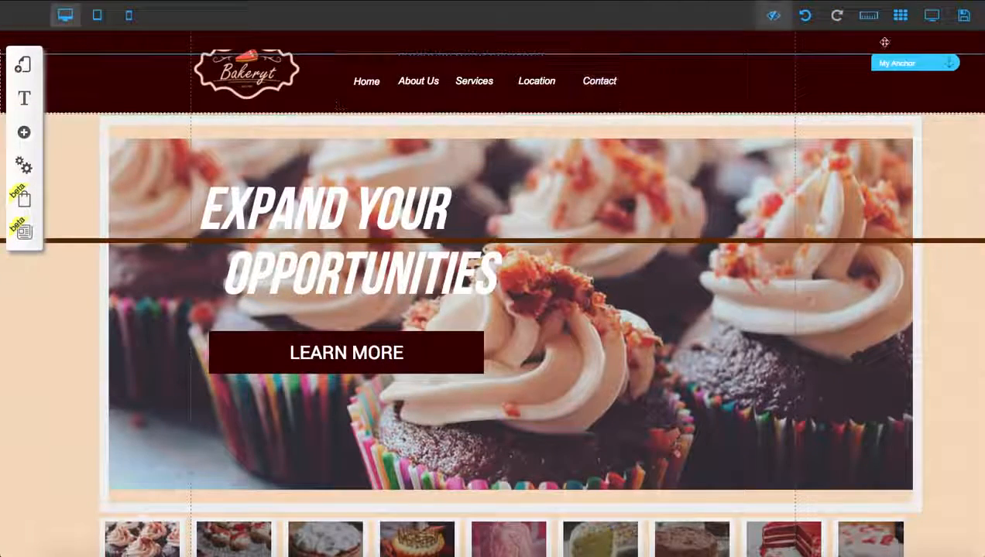
Step: Check the page without the social icons and restore the hidden Box from the Hidden Items list
{"action": "scroll", "coordinate": [589, 171], "scroll_direction": "down", "scroll_amount": 5}
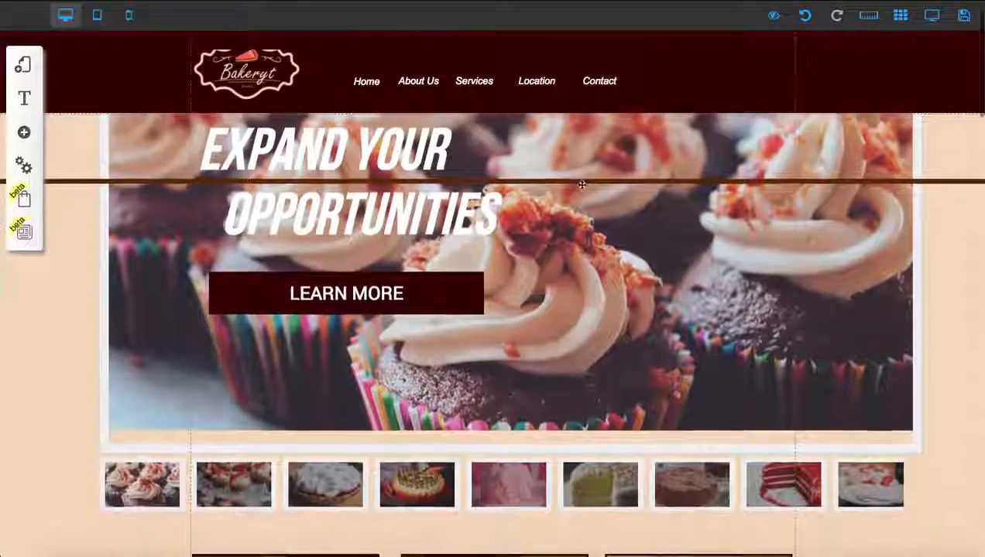
{"action": "scroll", "coordinate": [598, 166], "scroll_direction": "down", "scroll_amount": 2}
{"action": "scroll", "coordinate": [598, 165], "scroll_direction": "up", "scroll_amount": 6}
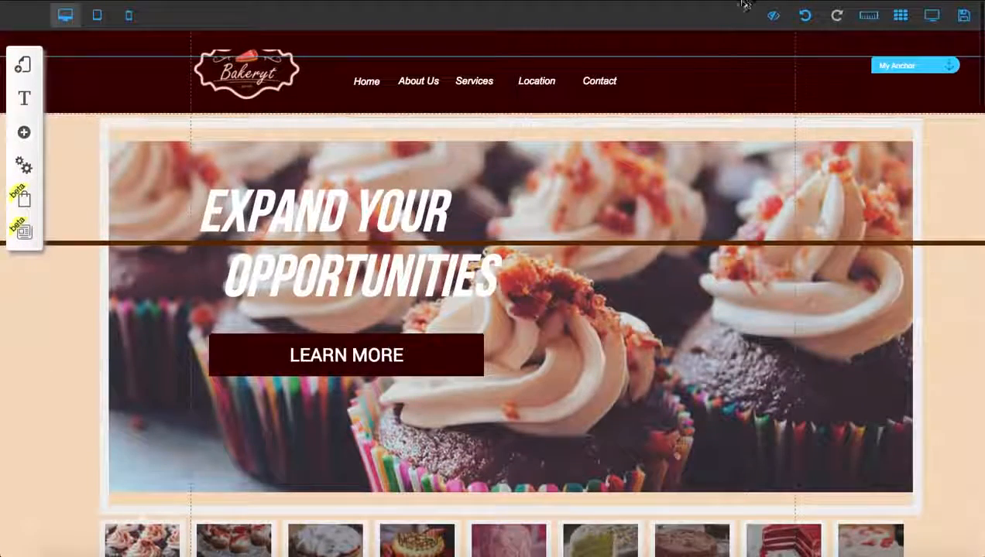
{"action": "left_click", "coordinate": [774, 16]}
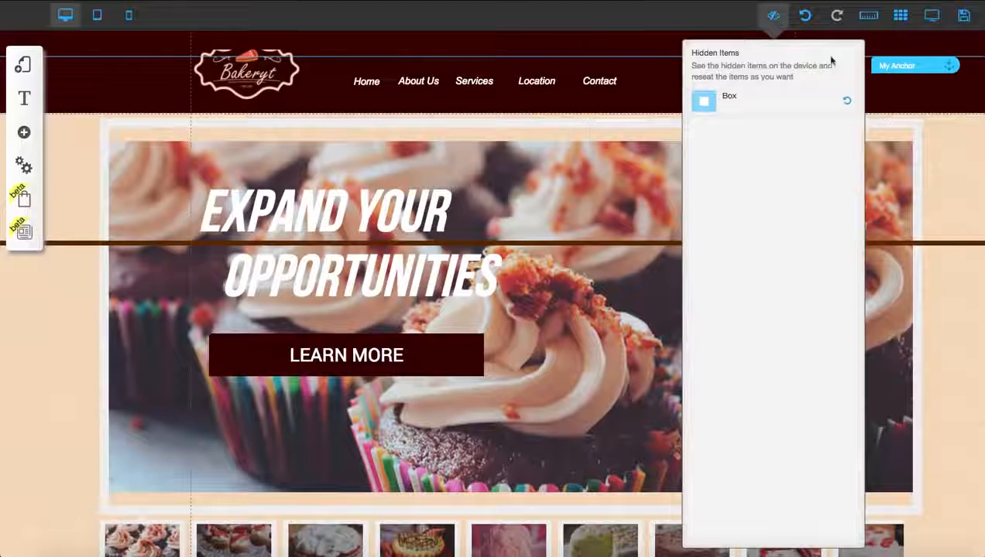
{"action": "left_click", "coordinate": [847, 103]}
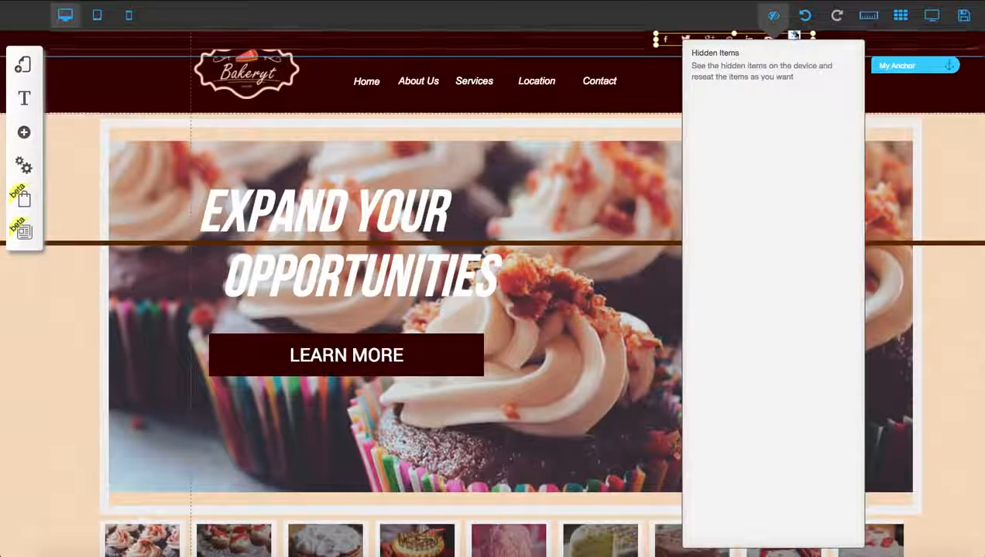
Step: Hide the restored social media icons box in the header again
{"action": "left_click", "coordinate": [774, 15]}
{"action": "left_click", "coordinate": [784, 40]}
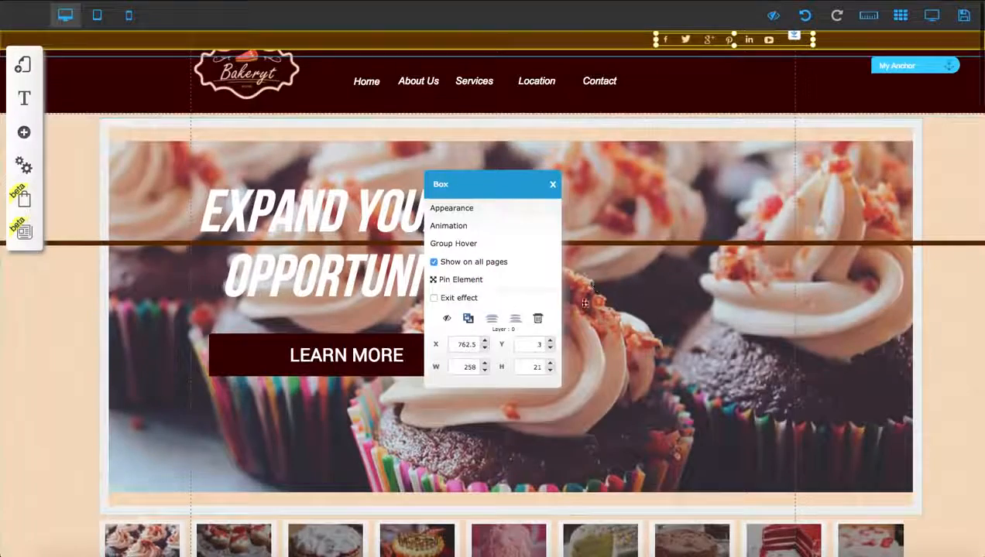
{"action": "left_click", "coordinate": [446, 319]}
{"action": "scroll", "coordinate": [628, 124], "scroll_direction": "down", "scroll_amount": 5}
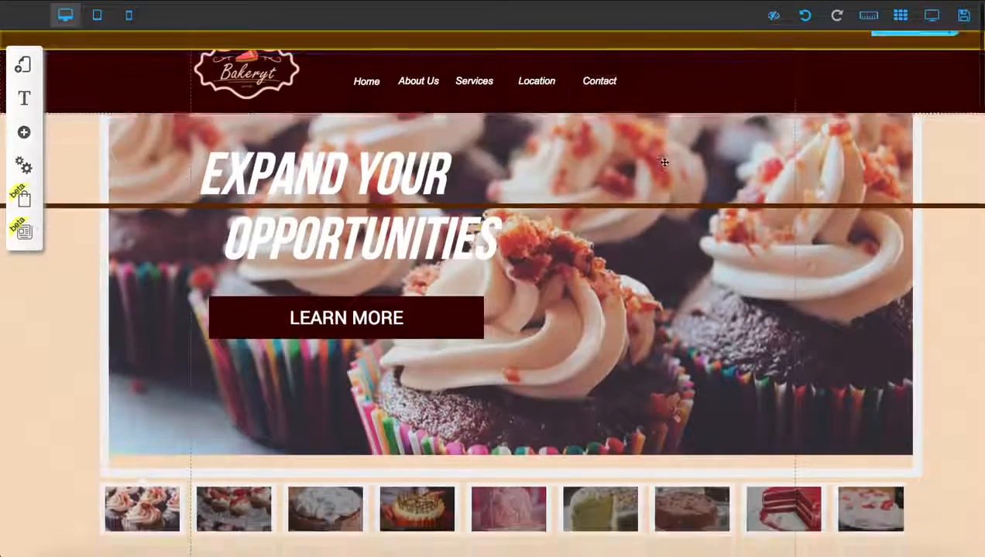
{"action": "scroll", "coordinate": [515, 230], "scroll_direction": "up", "scroll_amount": 4}
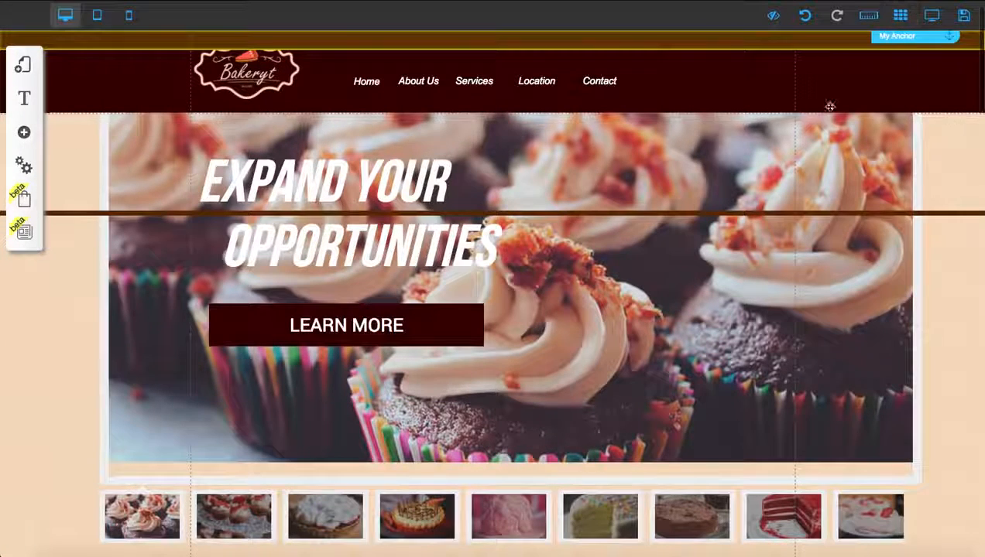
Step: Preview the edited page and examine the header and the content down to the Services section
{"action": "left_click", "coordinate": [929, 17]}
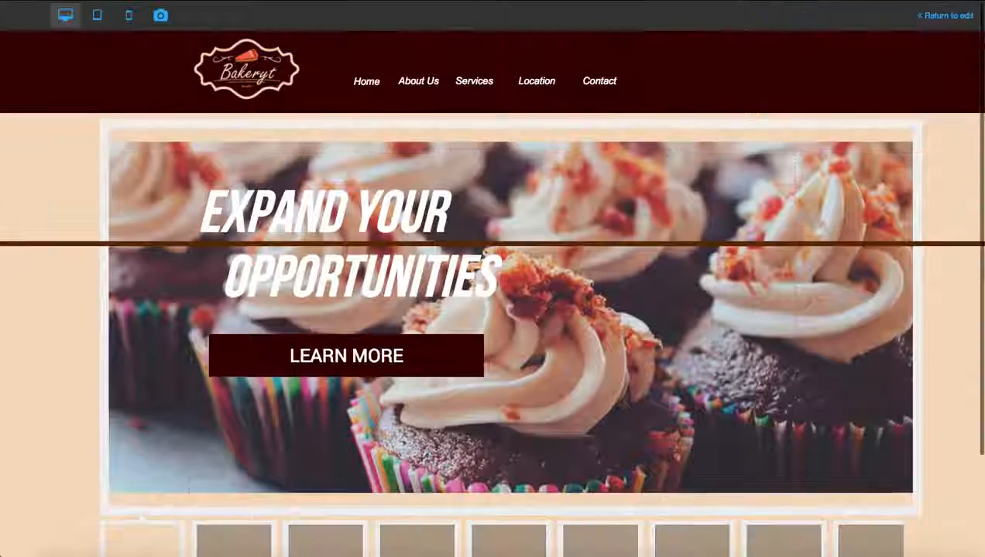
{"action": "scroll", "coordinate": [368, 353], "scroll_direction": "down", "scroll_amount": 15}
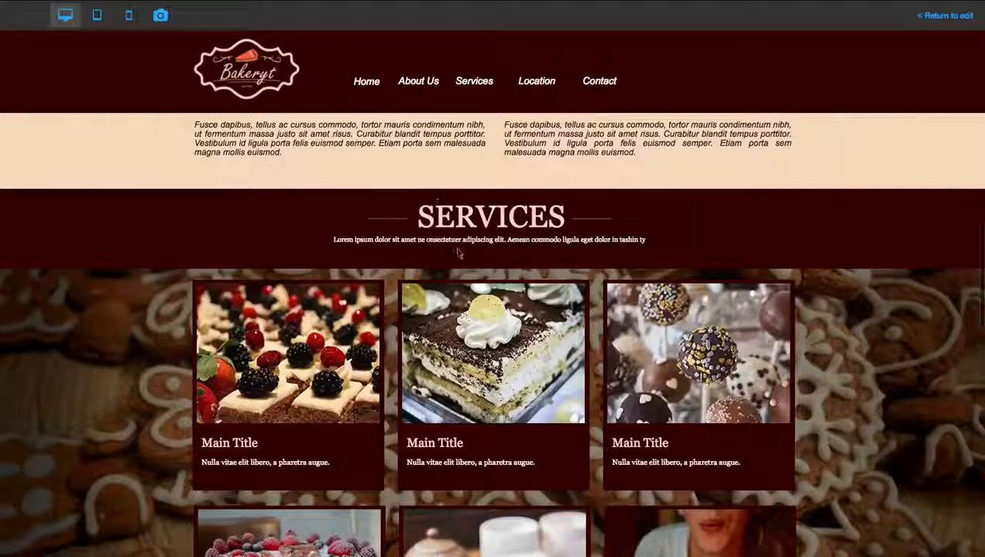
{"action": "scroll", "coordinate": [471, 288], "scroll_direction": "down", "scroll_amount": 2}
{"action": "scroll", "coordinate": [469, 288], "scroll_direction": "up", "scroll_amount": 2}
{"action": "scroll", "coordinate": [469, 288], "scroll_direction": "down", "scroll_amount": 1}
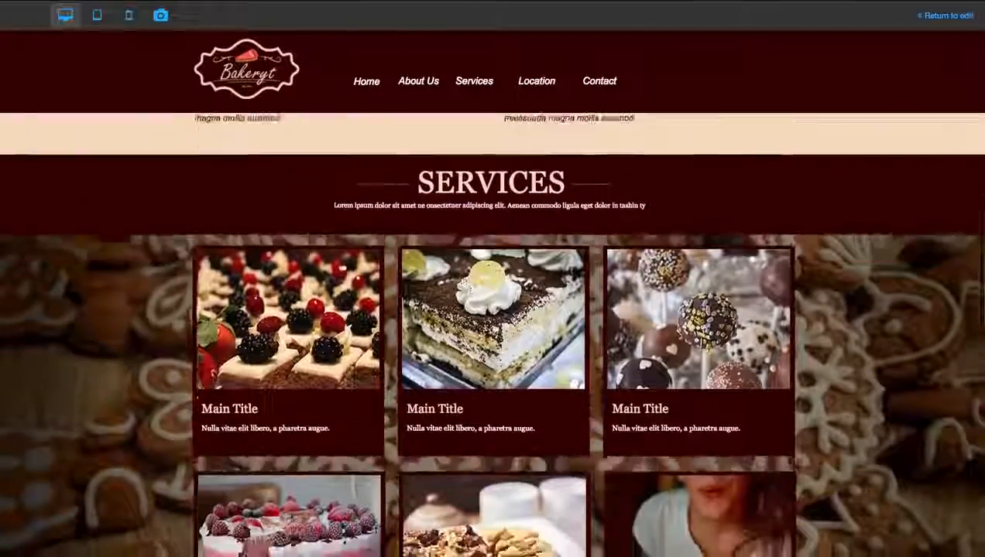
{"action": "scroll", "coordinate": [466, 313], "scroll_direction": "down", "scroll_amount": 2}
{"action": "scroll", "coordinate": [468, 314], "scroll_direction": "up", "scroll_amount": 3}
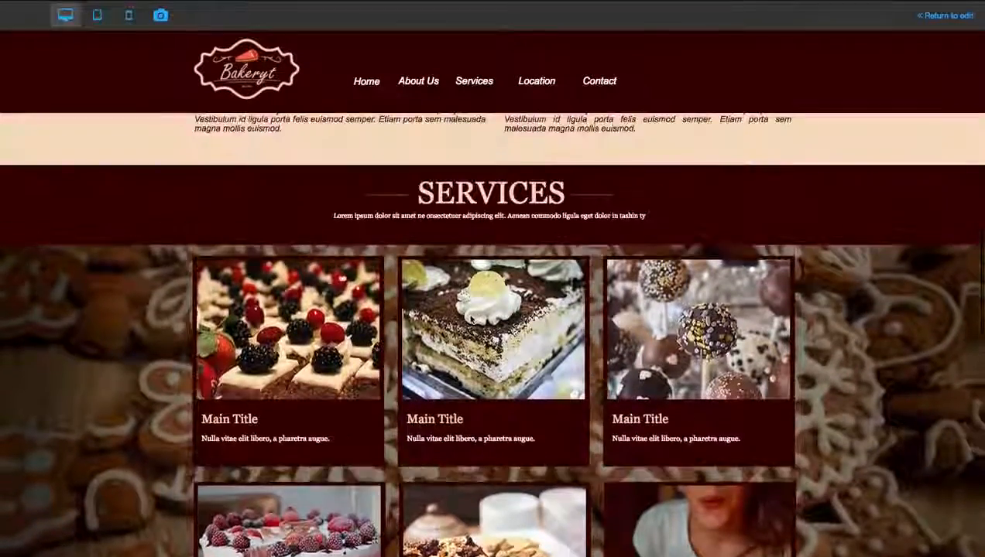
{"action": "scroll", "coordinate": [470, 318], "scroll_direction": "down", "scroll_amount": 1}
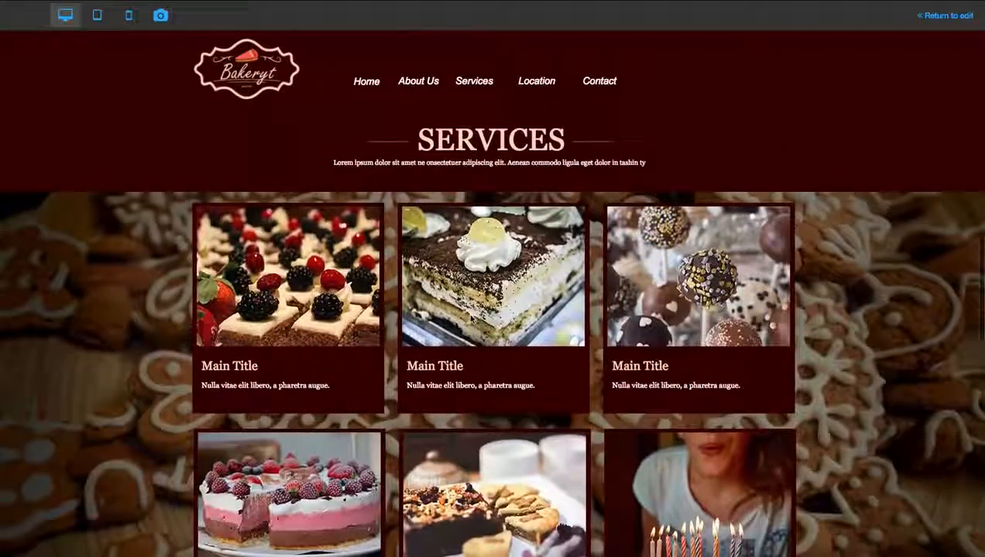
{"action": "scroll", "coordinate": [471, 319], "scroll_direction": "up", "scroll_amount": 1}
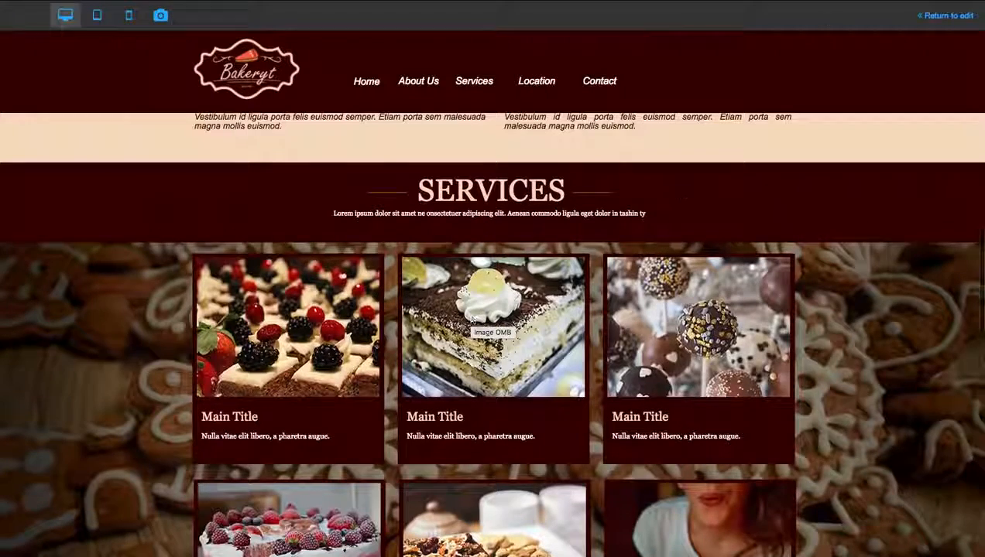
Step: Return from preview to editing and move the anchor above the Services section slightly down, over the two text columns
{"action": "left_click", "coordinate": [949, 15]}
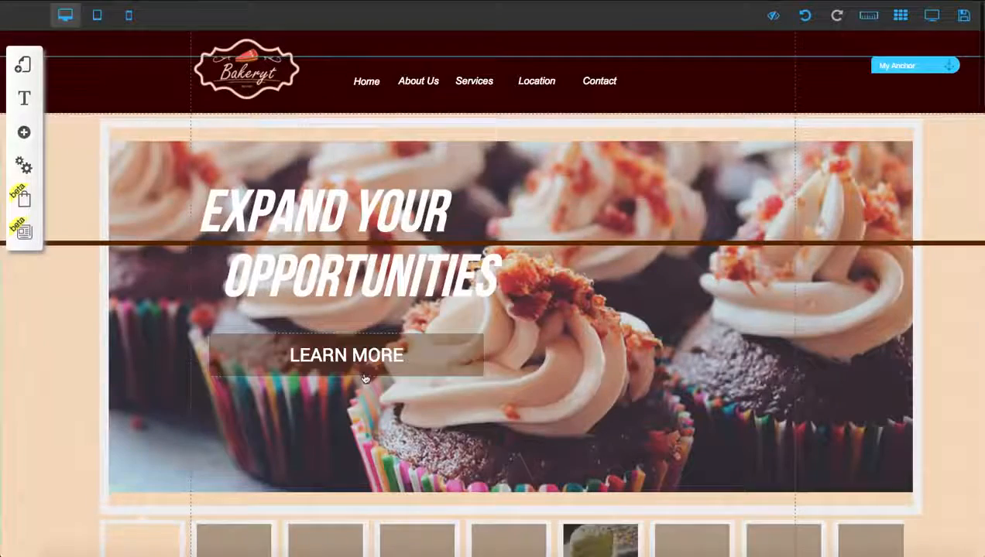
{"action": "scroll", "coordinate": [360, 299], "scroll_direction": "down", "scroll_amount": 10}
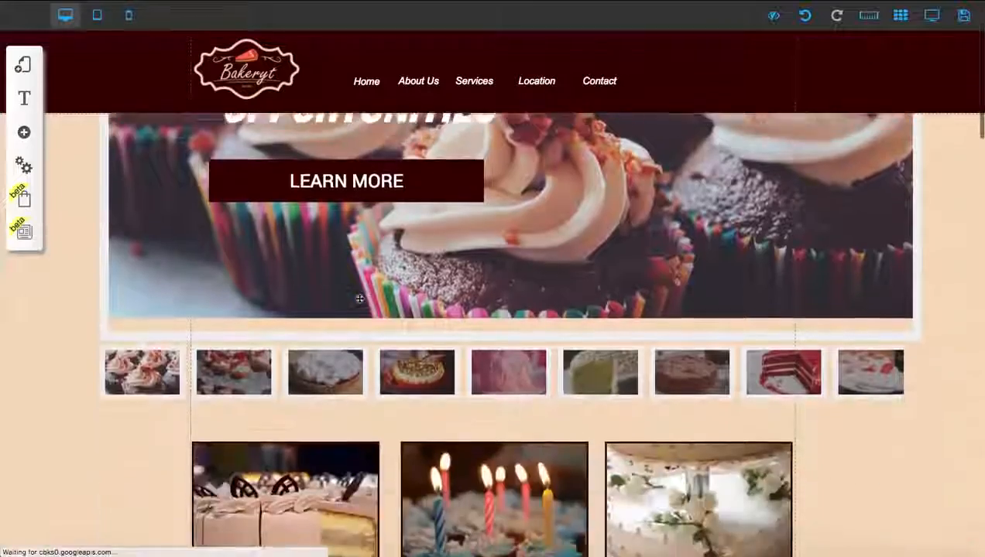
{"action": "scroll", "coordinate": [359, 300], "scroll_direction": "down", "scroll_amount": 4}
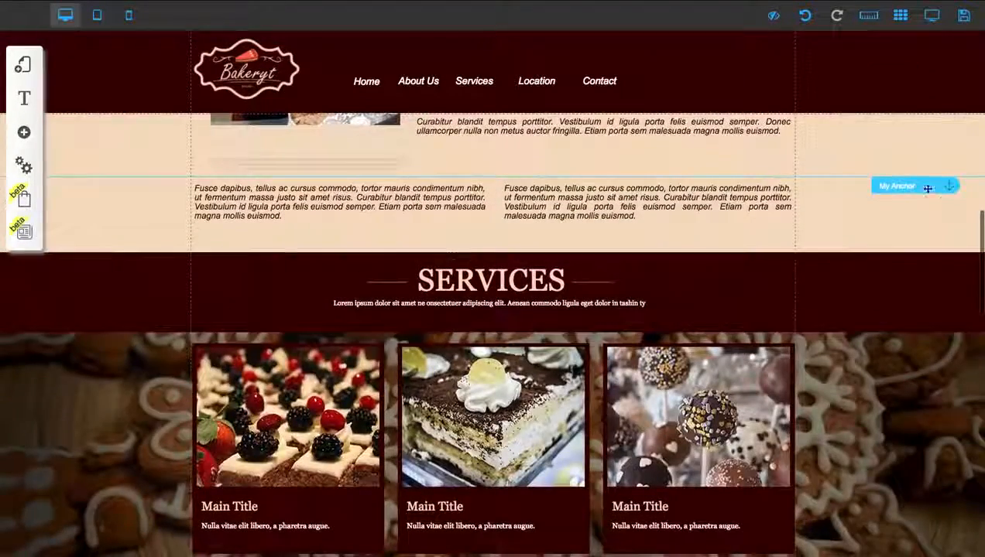
{"action": "scroll", "coordinate": [654, 302], "scroll_direction": "down", "scroll_amount": 1}
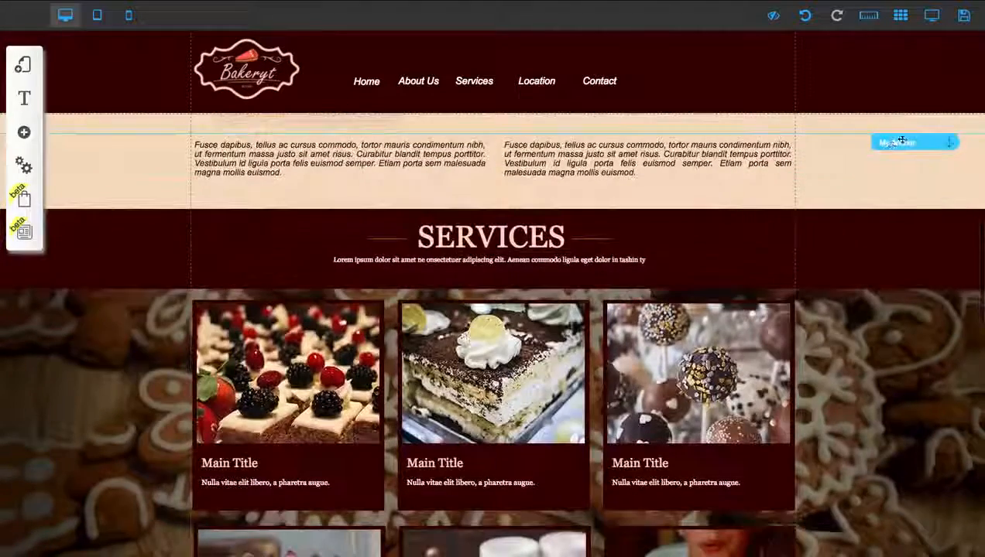
{"action": "left_click_drag", "start_coordinate": [902, 140], "coordinate": [890, 174]}
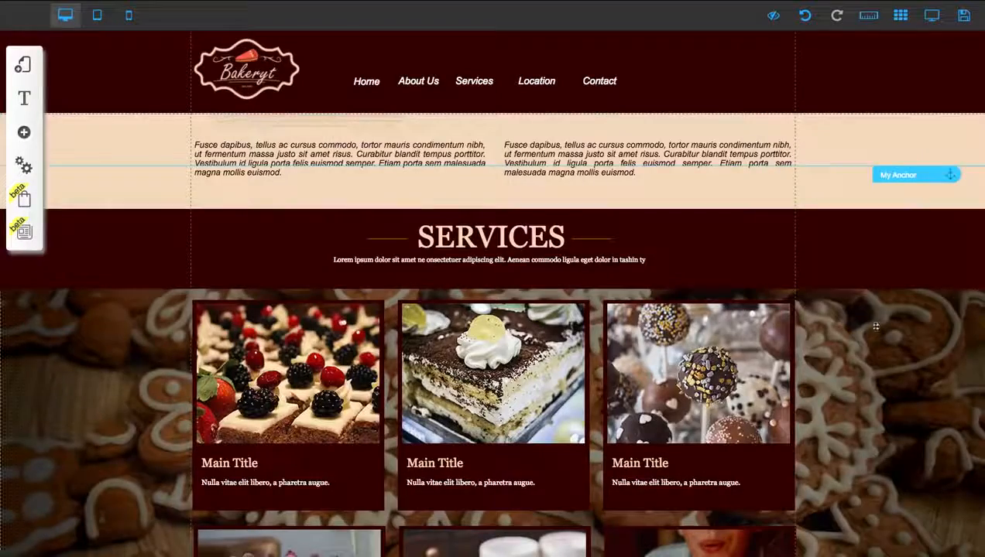
Step: Examine how the anchors and page sections from the banner to Services line up with the header
{"action": "scroll", "coordinate": [858, 323], "scroll_direction": "down", "scroll_amount": 2}
{"action": "scroll", "coordinate": [859, 320], "scroll_direction": "down", "scroll_amount": 1}
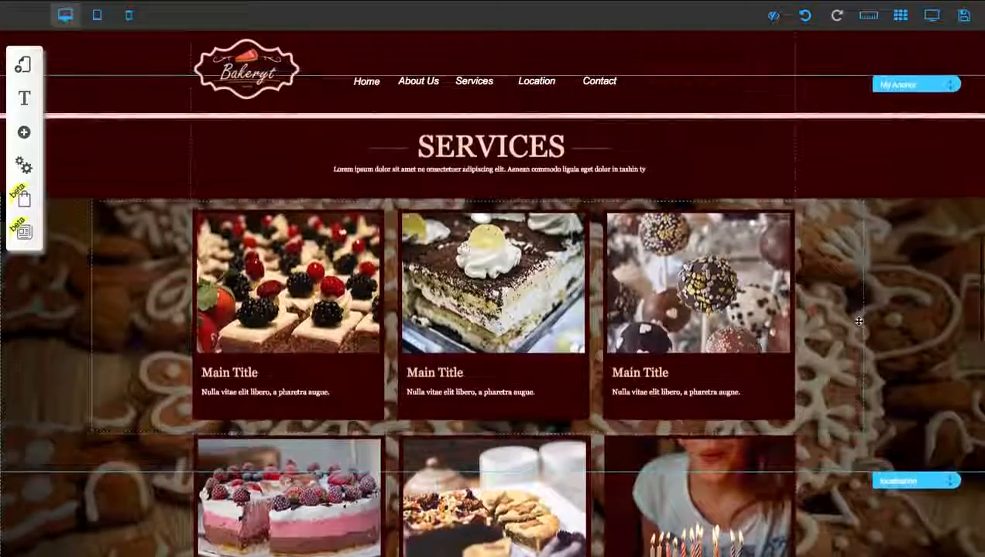
{"action": "scroll", "coordinate": [857, 322], "scroll_direction": "up", "scroll_amount": 1}
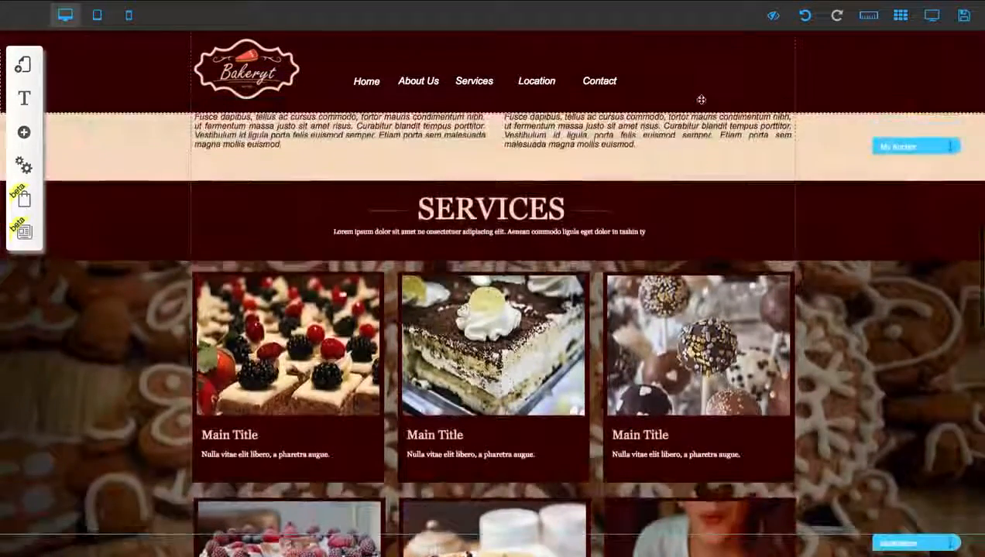
{"action": "scroll", "coordinate": [701, 99], "scroll_direction": "down", "scroll_amount": 5}
{"action": "scroll", "coordinate": [700, 100], "scroll_direction": "up", "scroll_amount": 7}
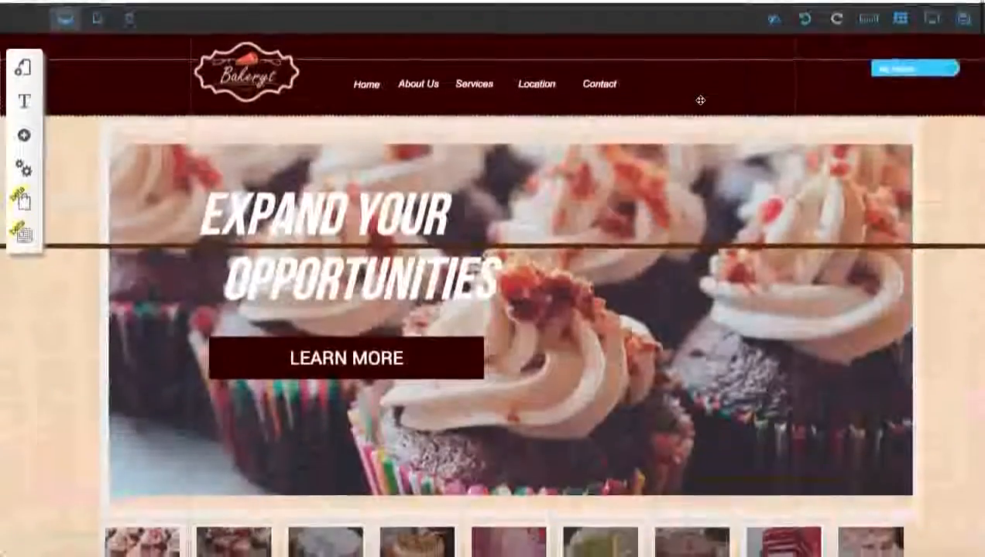
{"action": "scroll", "coordinate": [680, 205], "scroll_direction": "down", "scroll_amount": 3}
{"action": "scroll", "coordinate": [682, 205], "scroll_direction": "down", "scroll_amount": 10}
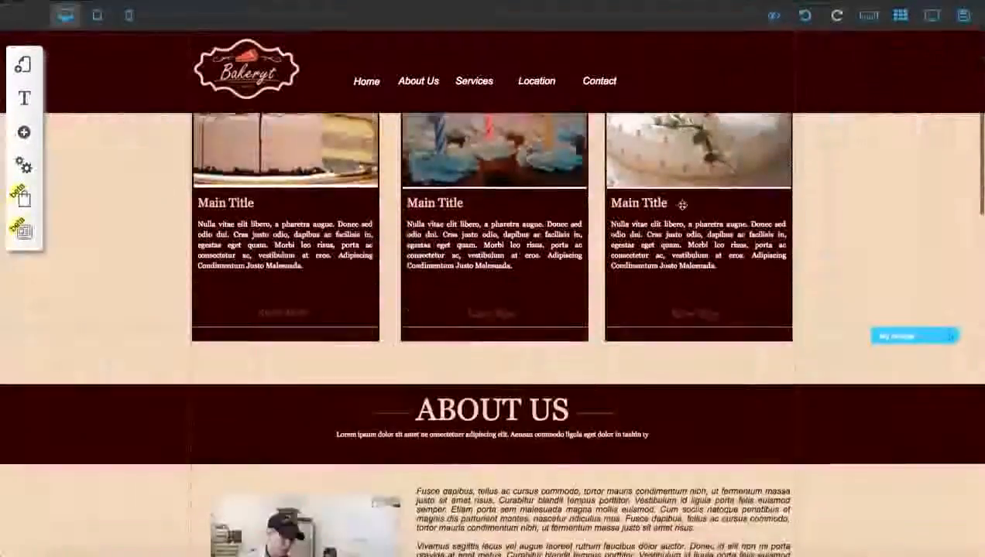
{"action": "scroll", "coordinate": [695, 75], "scroll_direction": "up", "scroll_amount": 14}
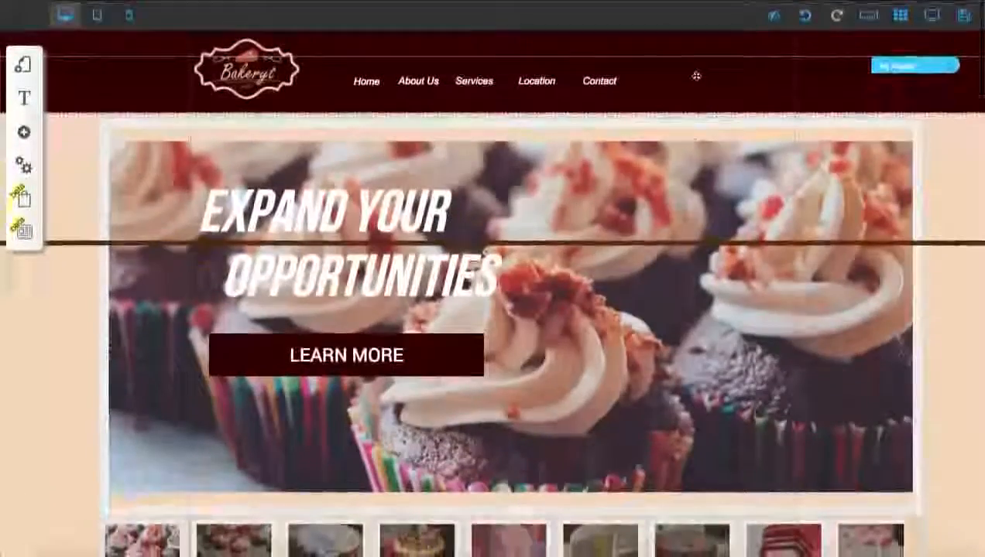
Step: Turn off the header's Fixed on page option, check how the page scrolls without it, and restore the option
{"action": "left_click", "coordinate": [696, 76]}
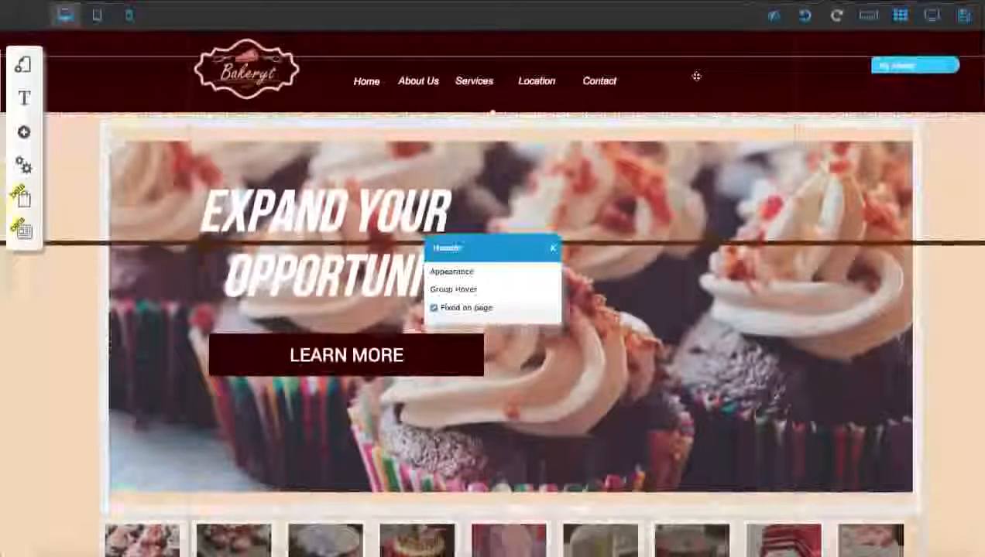
{"action": "left_click", "coordinate": [435, 308]}
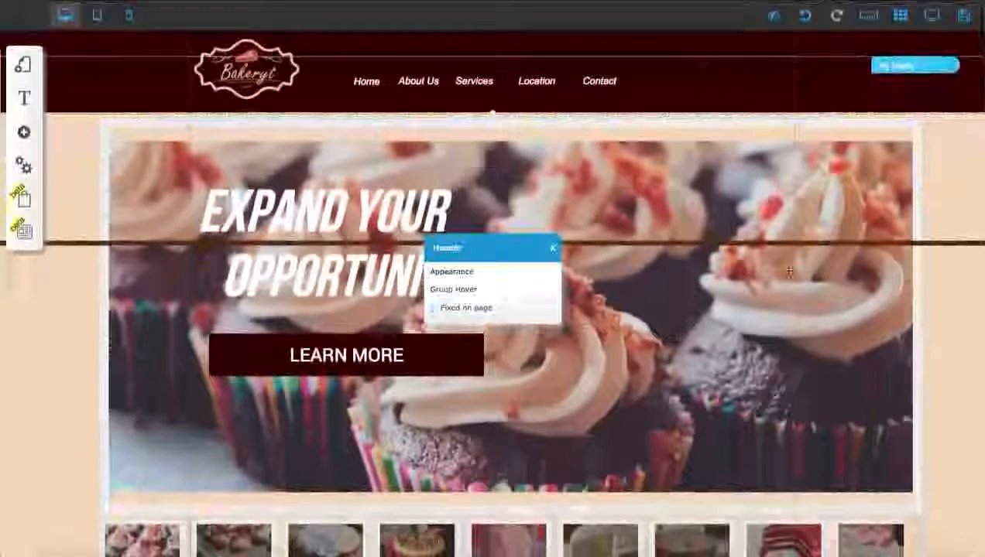
{"action": "scroll", "coordinate": [810, 278], "scroll_direction": "down", "scroll_amount": 1}
{"action": "scroll", "coordinate": [809, 278], "scroll_direction": "down", "scroll_amount": 10}
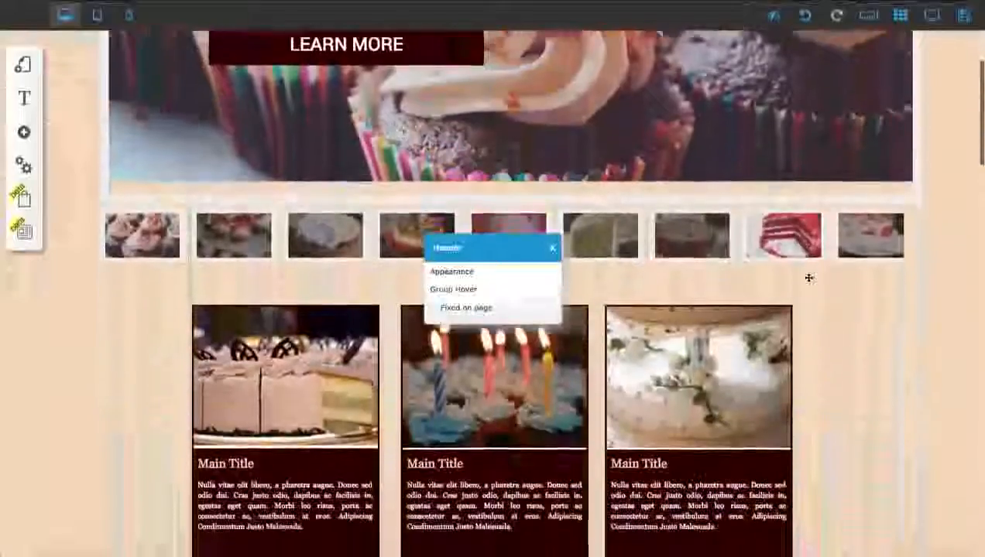
{"action": "scroll", "coordinate": [806, 282], "scroll_direction": "up", "scroll_amount": 10}
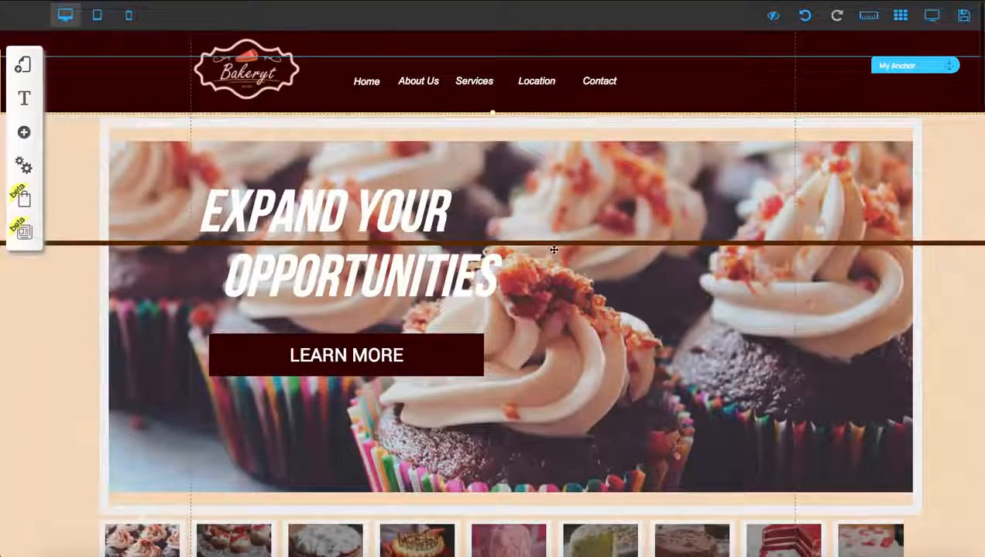
Step: Move the anchor above the Services section up to the end of the About Us text, just beneath the header
{"action": "scroll", "coordinate": [554, 249], "scroll_direction": "down", "scroll_amount": 3}
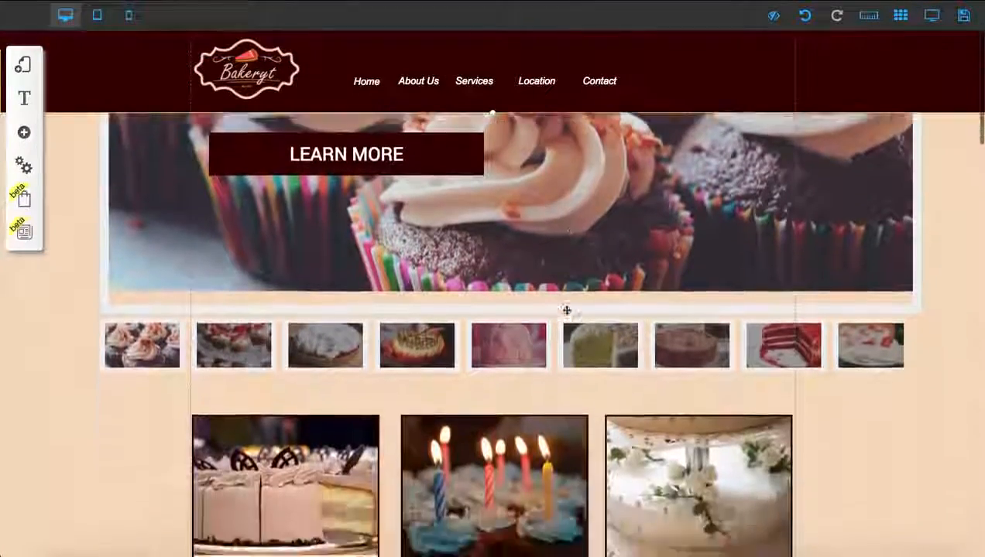
{"action": "scroll", "coordinate": [566, 310], "scroll_direction": "down", "scroll_amount": 5}
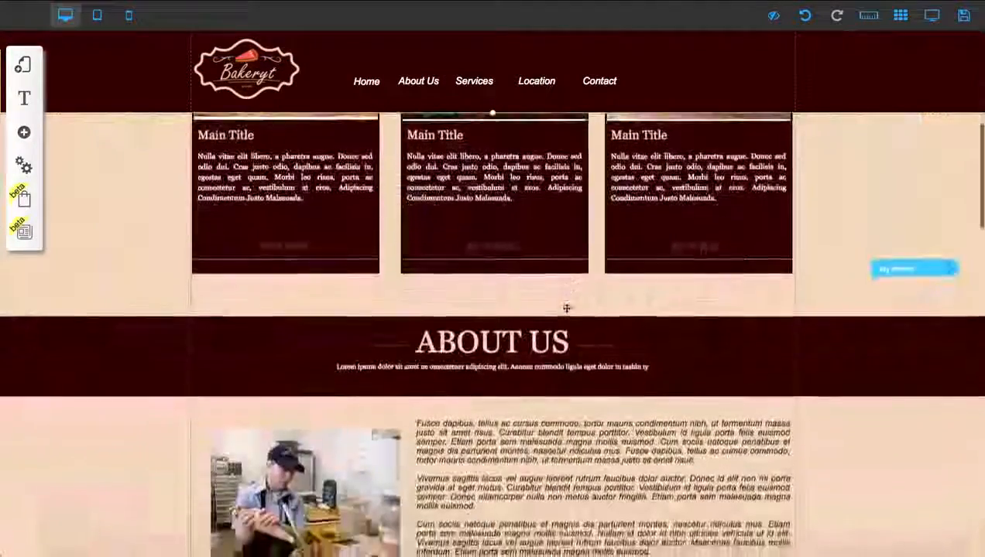
{"action": "scroll", "coordinate": [565, 309], "scroll_direction": "down", "scroll_amount": 5}
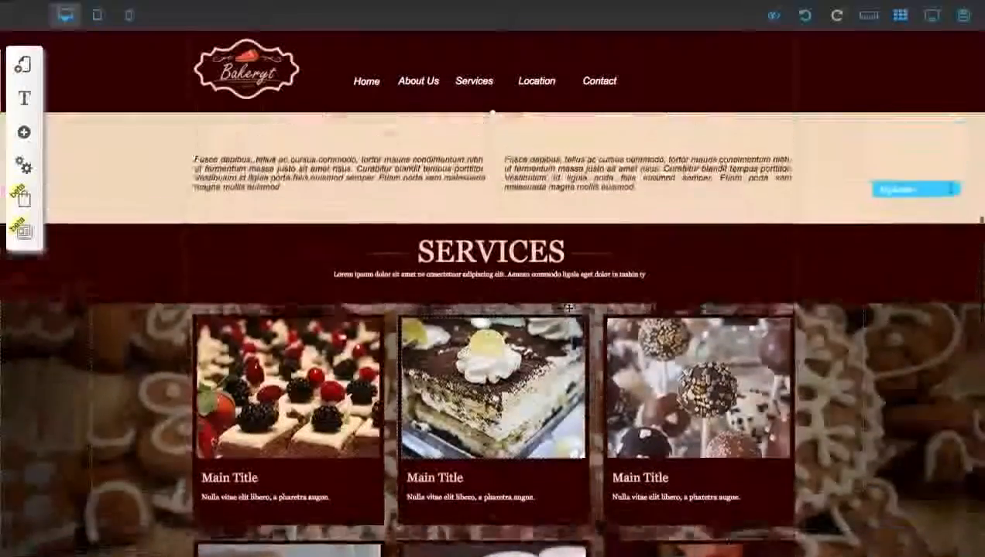
{"action": "scroll", "coordinate": [570, 308], "scroll_direction": "up", "scroll_amount": 1}
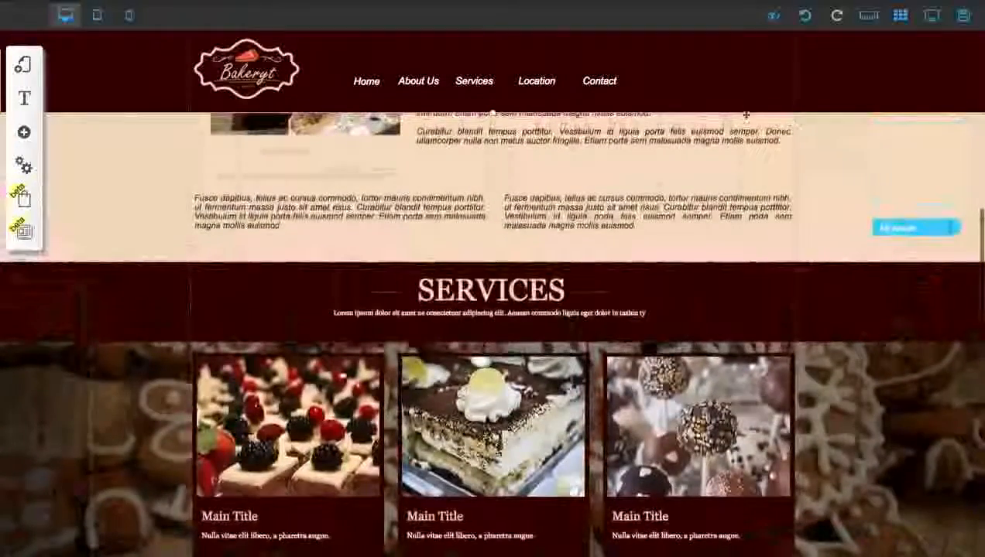
{"action": "left_click_drag", "start_coordinate": [901, 228], "coordinate": [894, 126]}
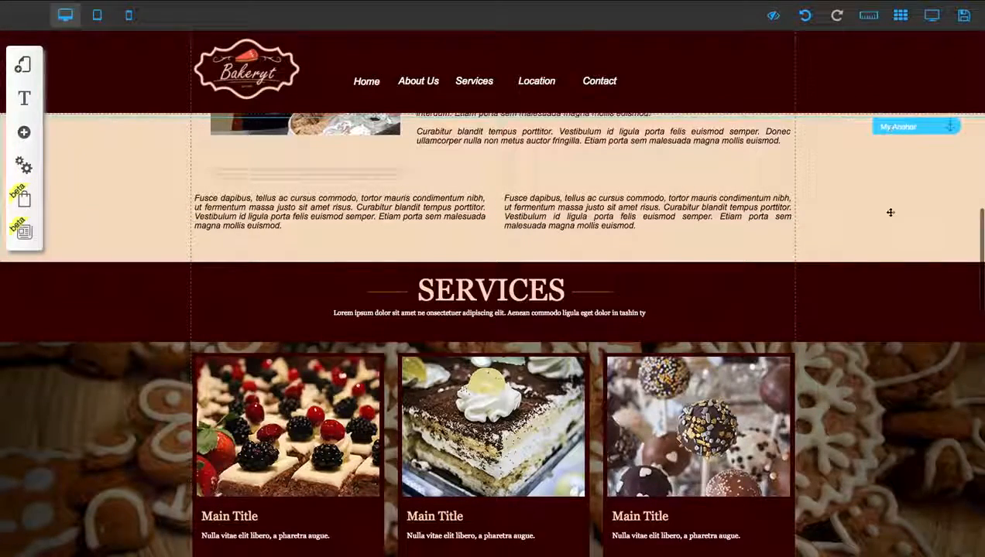
Step: Move the anchor above the Services section down until its line meets the section's upper edge
{"action": "scroll", "coordinate": [890, 212], "scroll_direction": "down", "scroll_amount": 2}
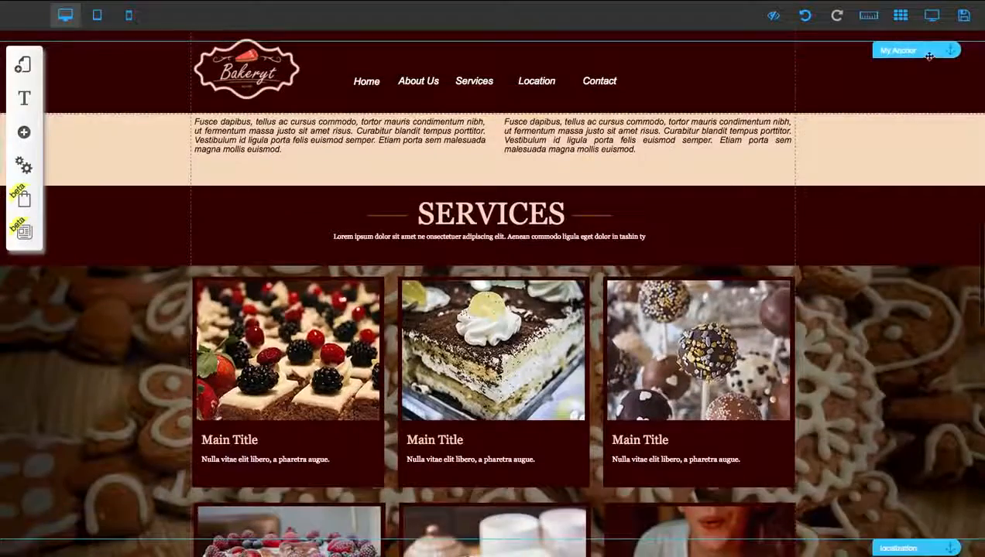
{"action": "left_click_drag", "start_coordinate": [929, 56], "coordinate": [914, 175]}
{"action": "scroll", "coordinate": [910, 271], "scroll_direction": "down", "scroll_amount": 2}
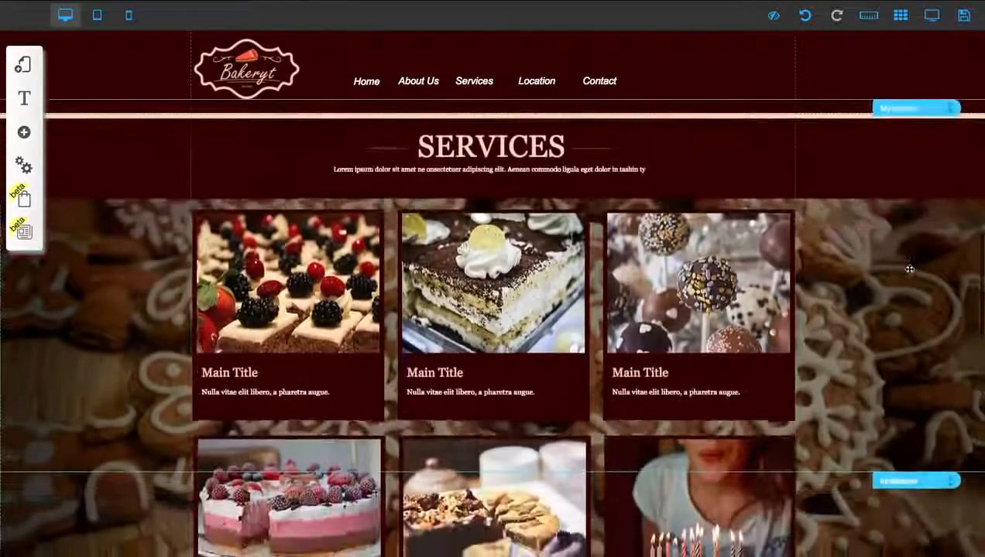
{"action": "scroll", "coordinate": [910, 268], "scroll_direction": "up", "scroll_amount": 1}
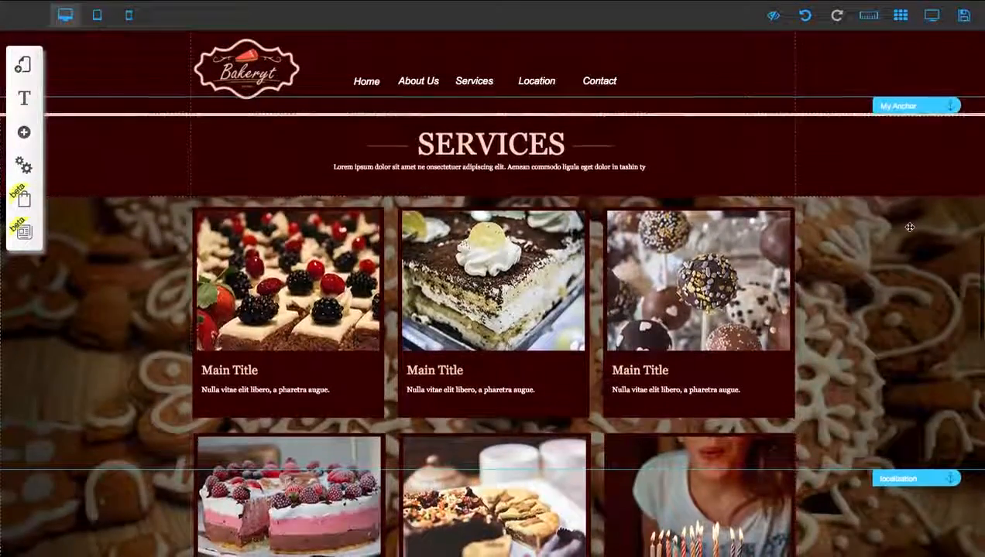
{"action": "scroll", "coordinate": [910, 227], "scroll_direction": "down", "scroll_amount": 1}
{"action": "scroll", "coordinate": [909, 229], "scroll_direction": "up", "scroll_amount": 1}
{"action": "scroll", "coordinate": [909, 228], "scroll_direction": "down", "scroll_amount": 1}
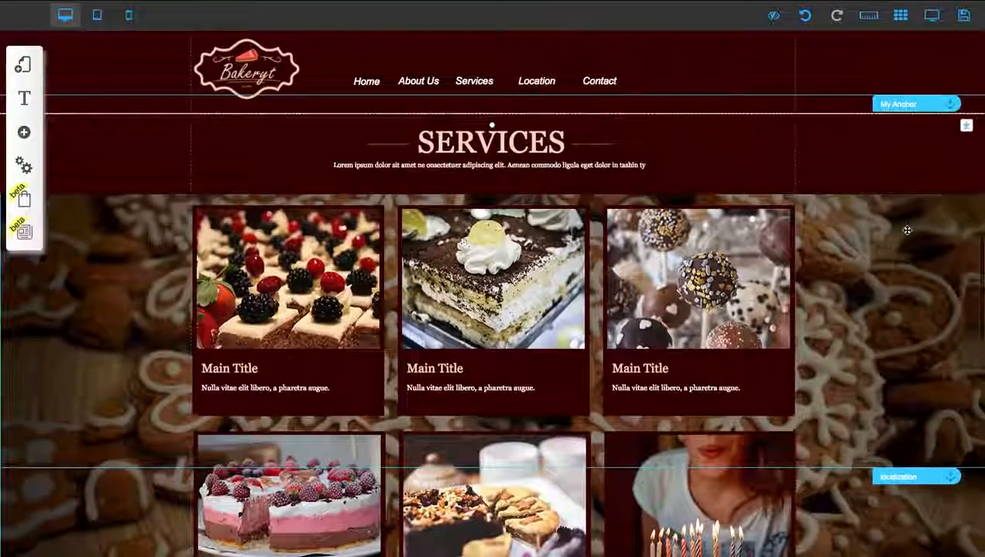
{"action": "scroll", "coordinate": [906, 230], "scroll_direction": "down", "scroll_amount": 1}
{"action": "left_click_drag", "start_coordinate": [901, 101], "coordinate": [902, 122]}
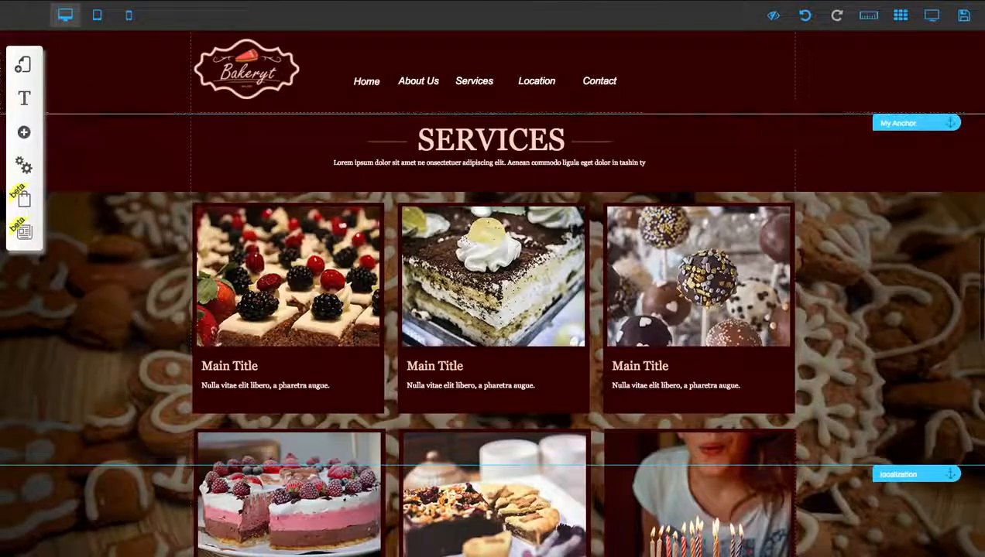
Step: Edit the anchor at the Services section and confirm LEARN MORE as its name
{"action": "scroll", "coordinate": [911, 36], "scroll_direction": "down", "scroll_amount": 5}
{"action": "scroll", "coordinate": [912, 36], "scroll_direction": "up", "scroll_amount": 10}
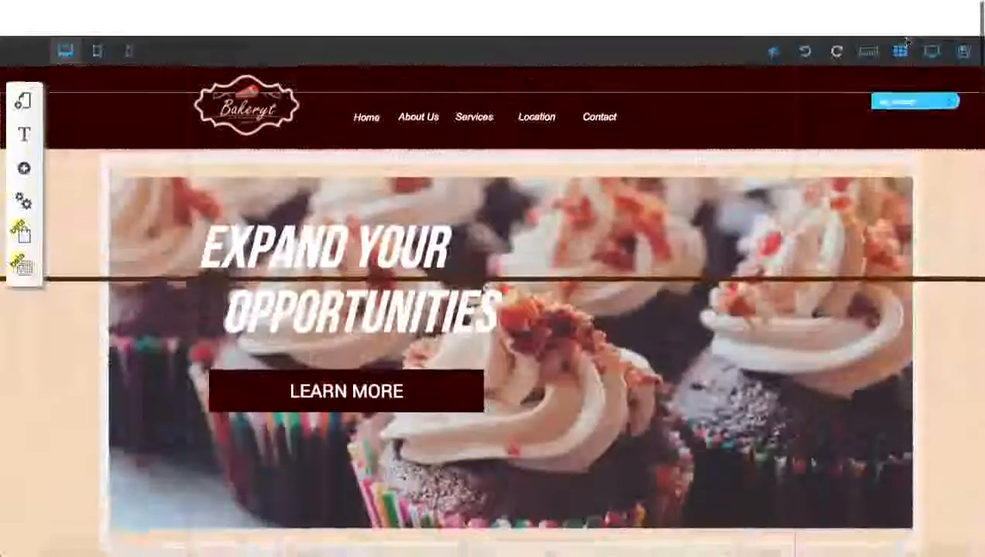
{"action": "scroll", "coordinate": [884, 147], "scroll_direction": "down", "scroll_amount": 12}
{"action": "scroll", "coordinate": [883, 148], "scroll_direction": "down", "scroll_amount": 3}
{"action": "scroll", "coordinate": [883, 149], "scroll_direction": "up", "scroll_amount": 4}
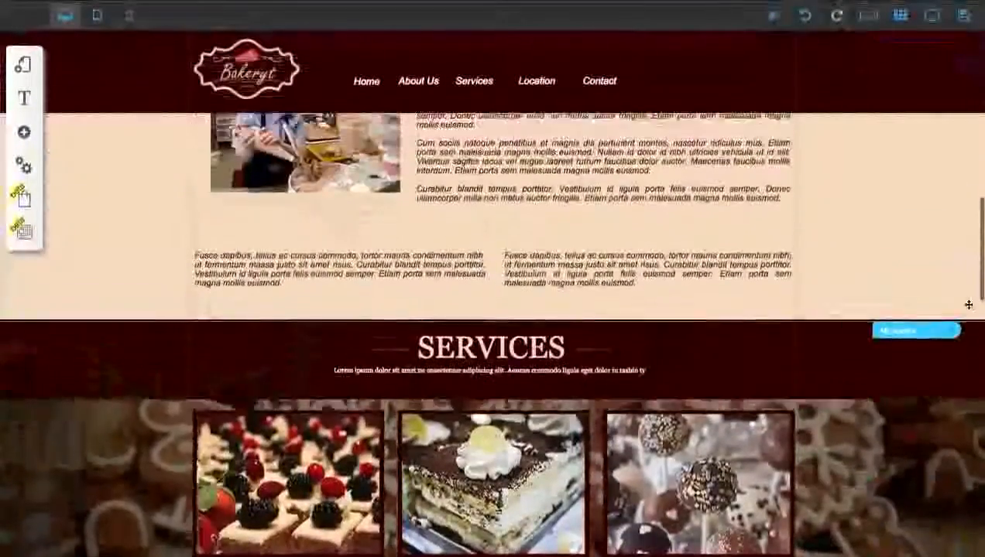
{"action": "scroll", "coordinate": [911, 363], "scroll_direction": "down", "scroll_amount": 1}
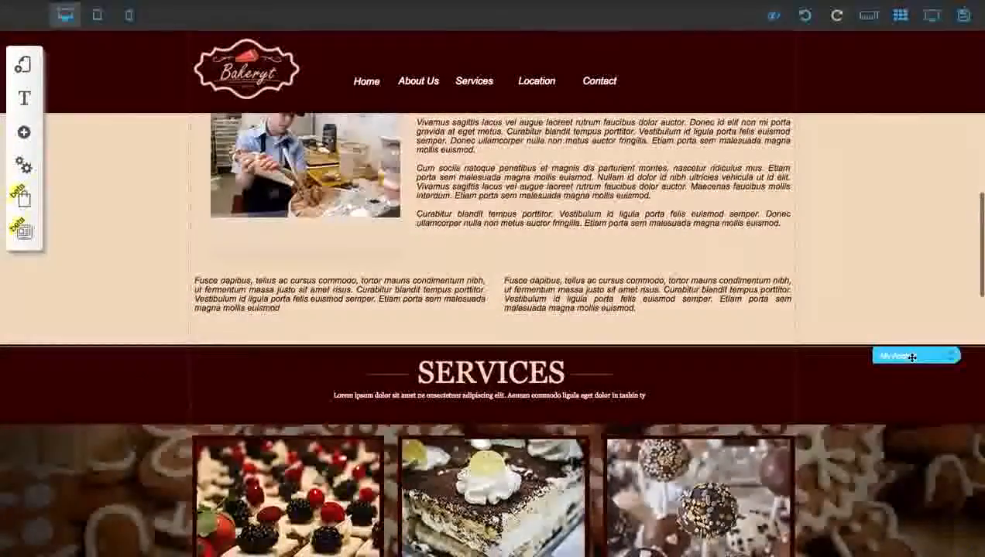
{"action": "left_click", "coordinate": [909, 353]}
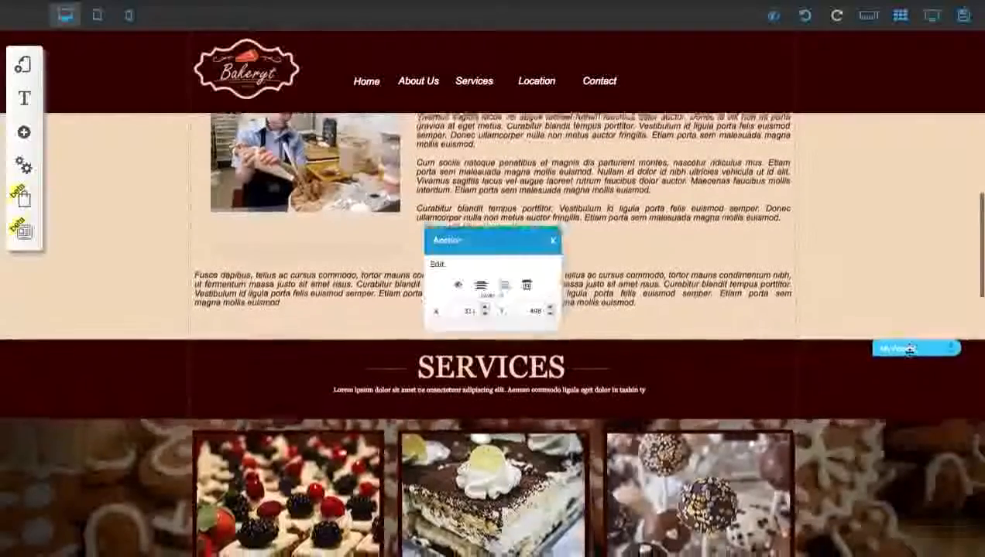
{"action": "scroll", "coordinate": [365, 234], "scroll_direction": "down", "scroll_amount": 1}
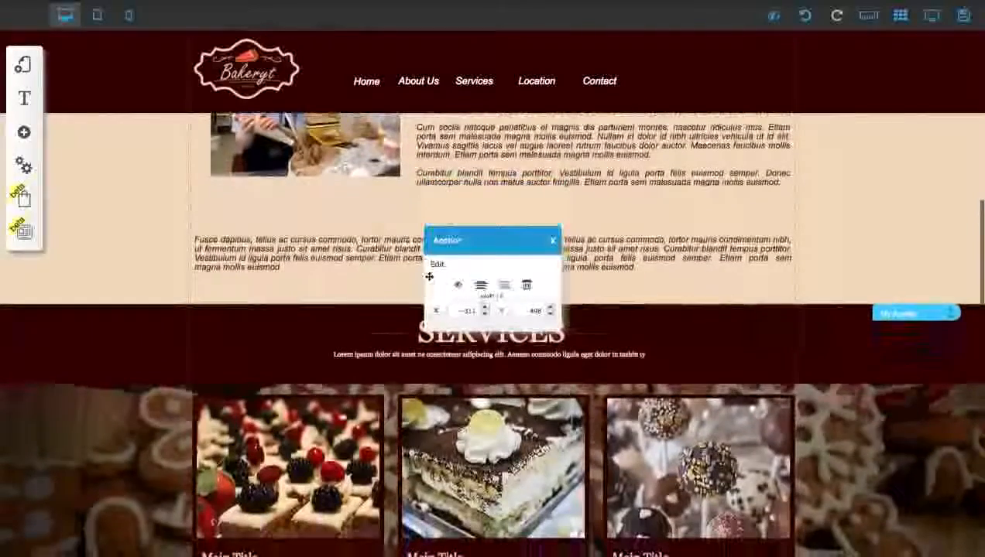
{"action": "left_click", "coordinate": [438, 265]}
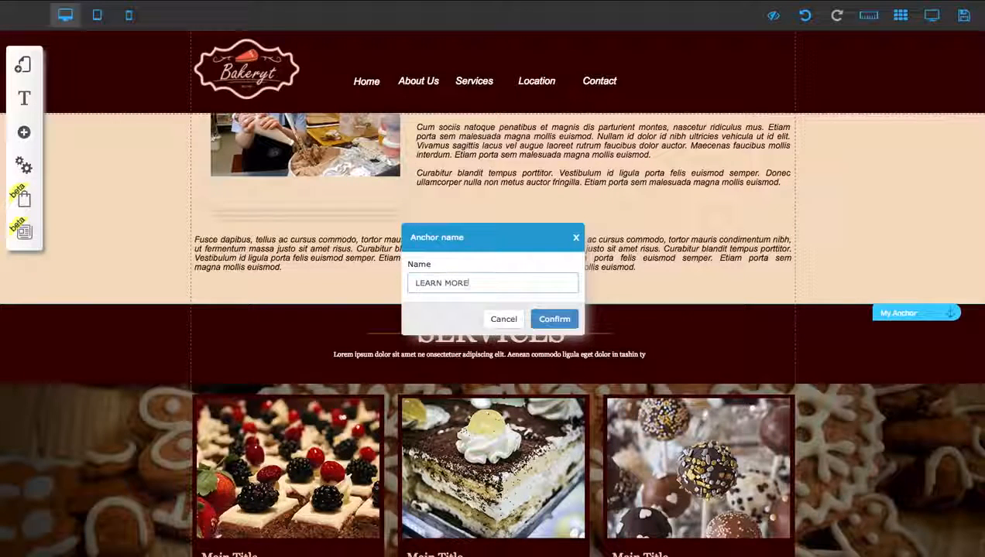
{"action": "left_click", "coordinate": [559, 320]}
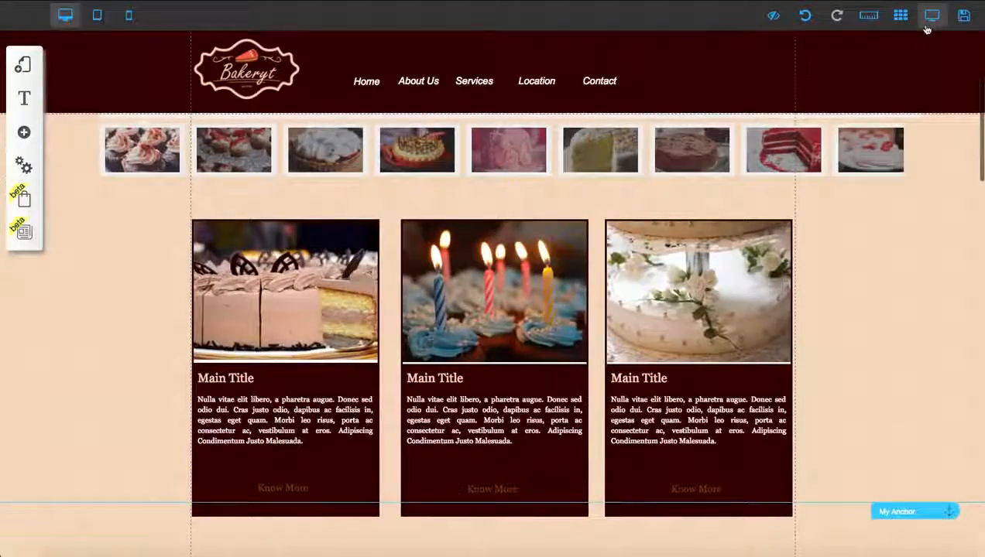
Step: Preview the page and review the content below the banner with the adjusted anchor
{"action": "left_click", "coordinate": [930, 18]}
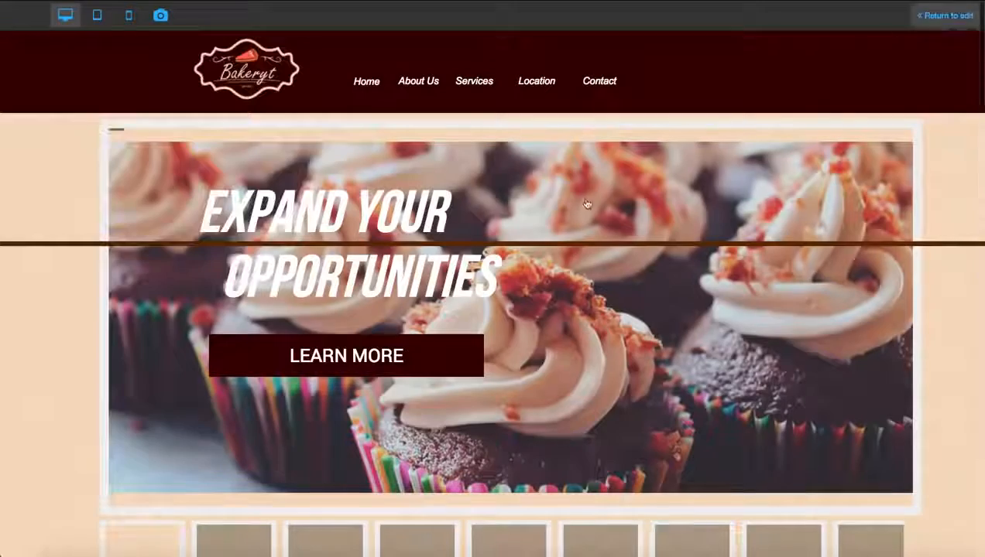
{"action": "scroll", "coordinate": [421, 355], "scroll_direction": "down", "scroll_amount": 5}
{"action": "scroll", "coordinate": [420, 355], "scroll_direction": "down", "scroll_amount": 5}
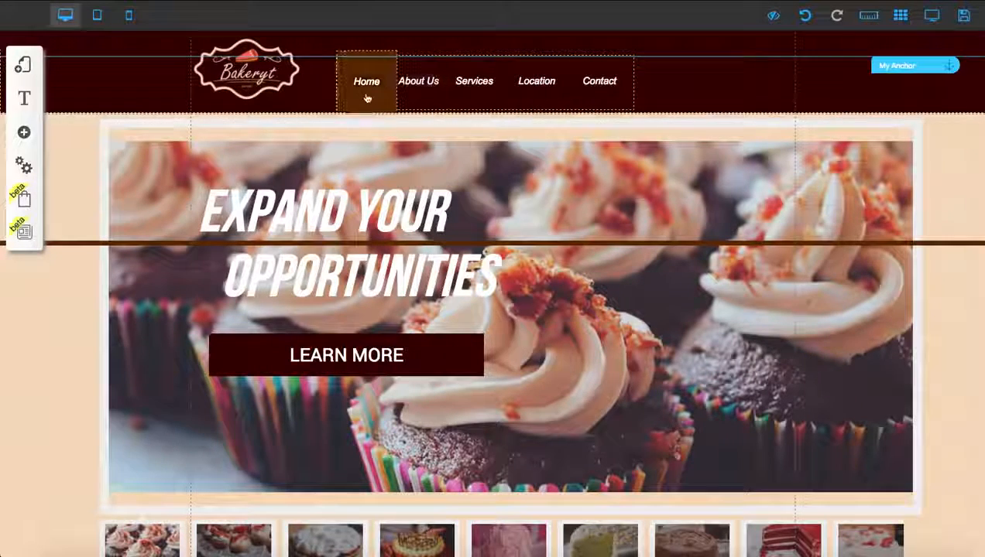
Step: Return to the page start and move the anchor in the header down to the banner's upper edge
{"action": "scroll", "coordinate": [853, 93], "scroll_direction": "down", "scroll_amount": 2}
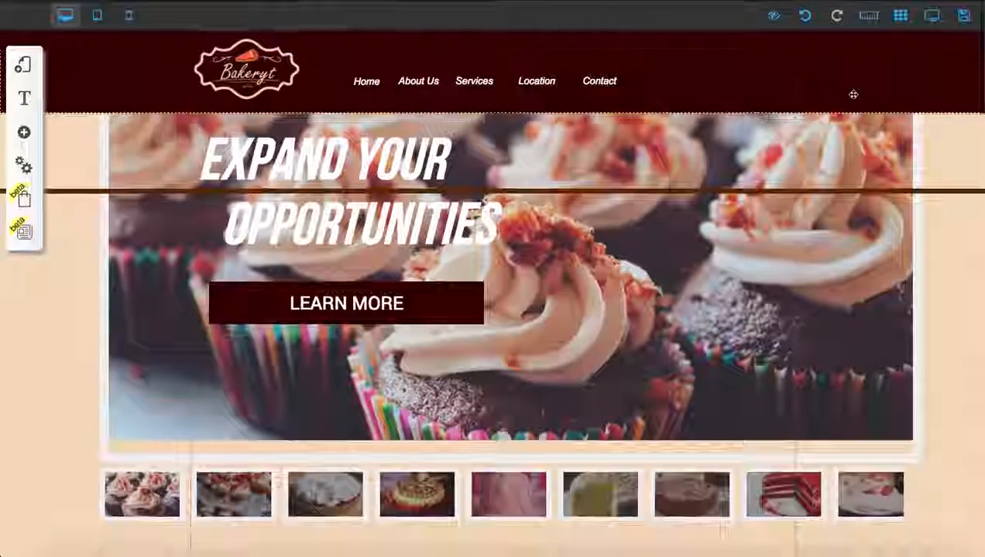
{"action": "scroll", "coordinate": [853, 94], "scroll_direction": "up", "scroll_amount": 2}
{"action": "left_click_drag", "start_coordinate": [901, 69], "coordinate": [906, 126]}
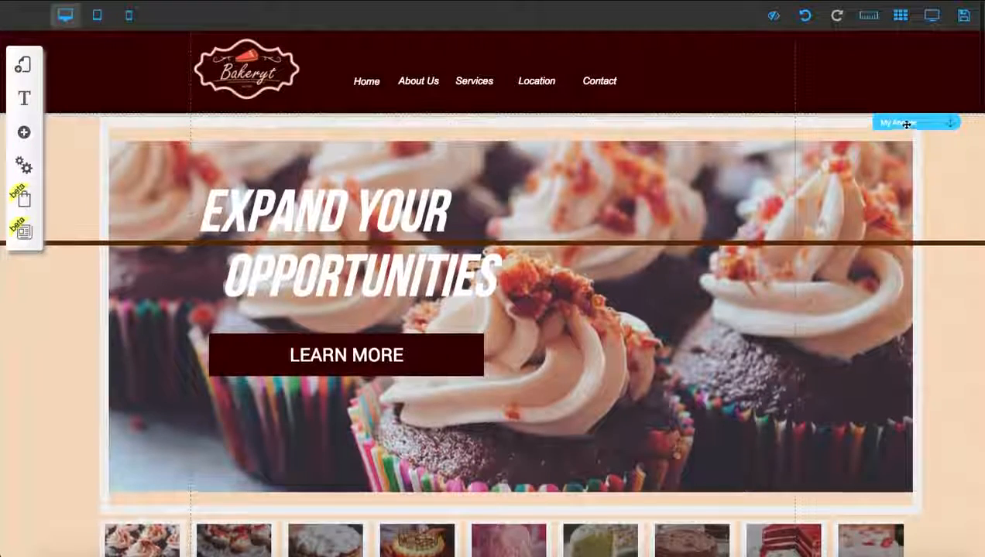
Step: Rename the anchor at the banner's upper edge to HOME
{"action": "left_click", "coordinate": [906, 124]}
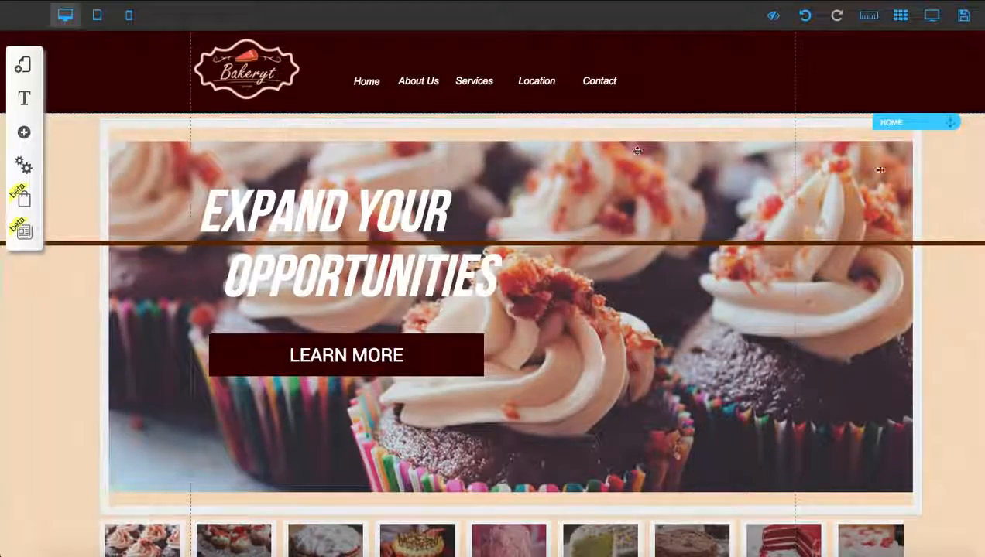
Step: Move the anchor above the About Us section down to the section's upper edge and rename it ABOUT US
{"action": "scroll", "coordinate": [636, 150], "scroll_direction": "down", "scroll_amount": 10}
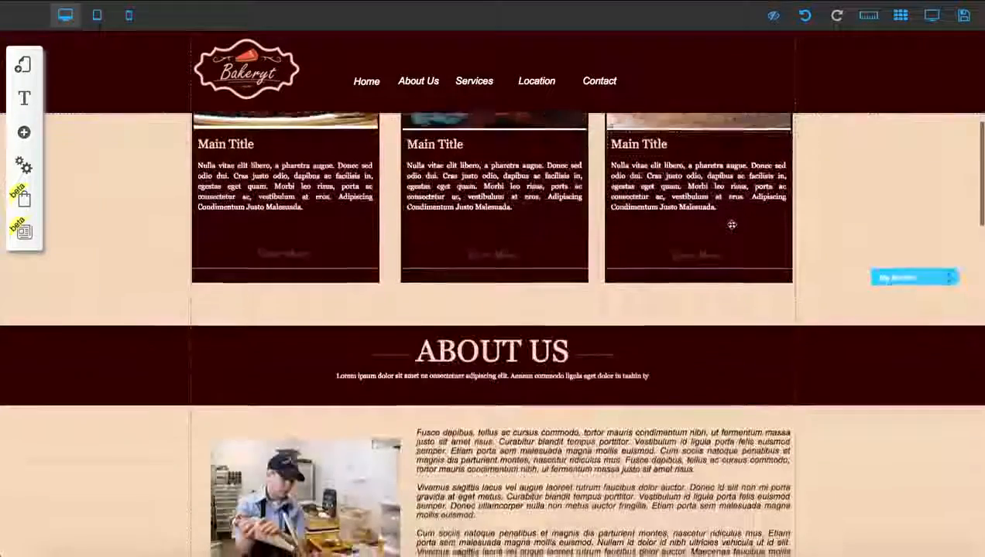
{"action": "scroll", "coordinate": [732, 225], "scroll_direction": "down", "scroll_amount": 3}
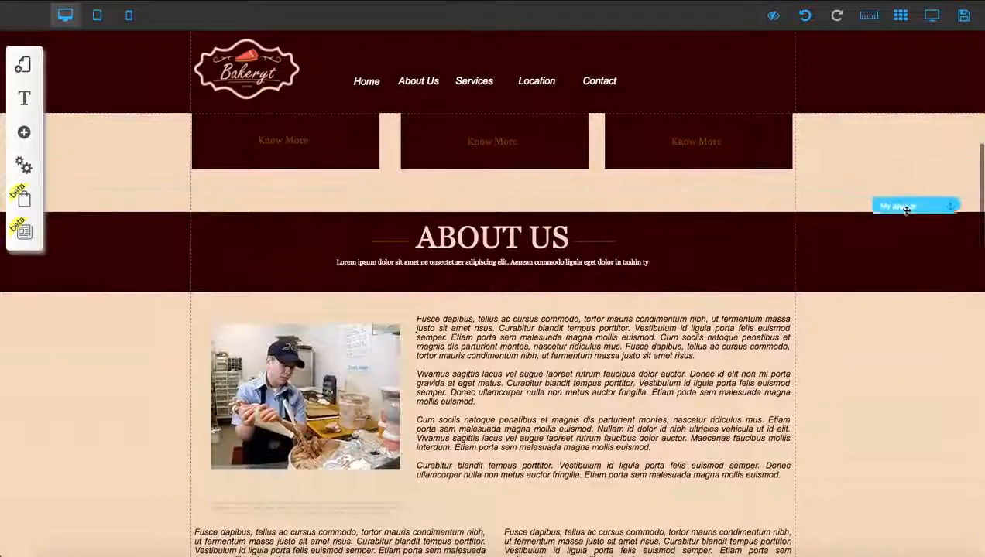
{"action": "scroll", "coordinate": [899, 238], "scroll_direction": "down", "scroll_amount": 3}
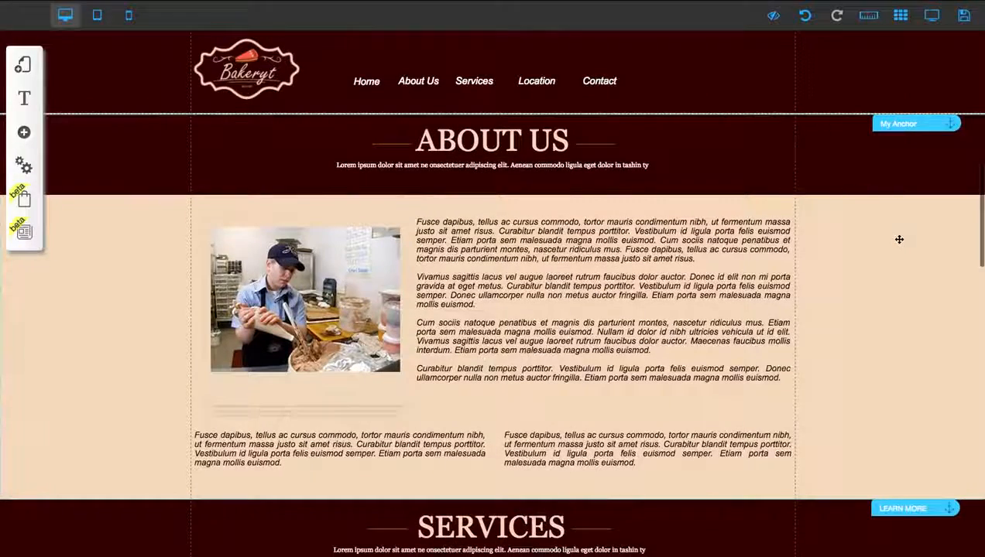
{"action": "left_click", "coordinate": [908, 122]}
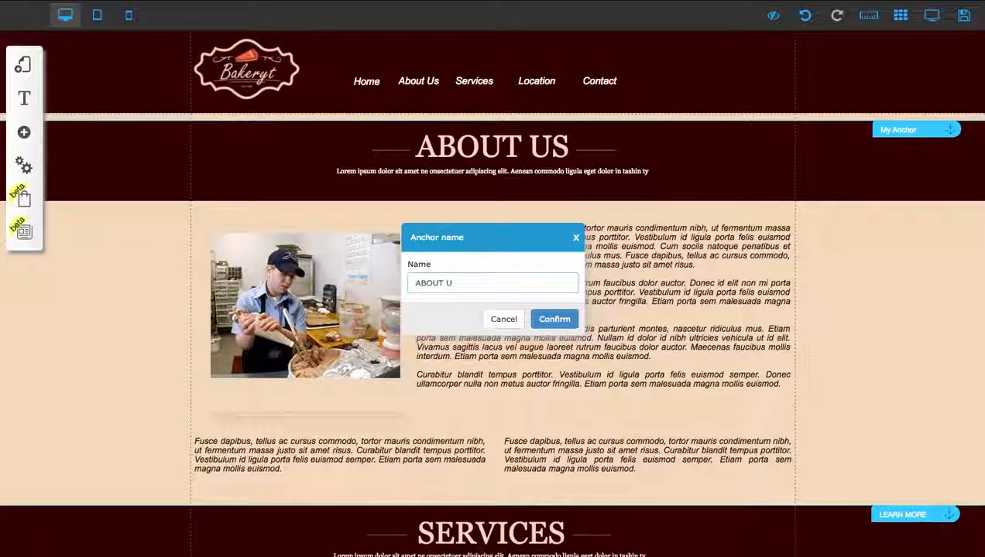
{"action": "left_click", "coordinate": [554, 319]}
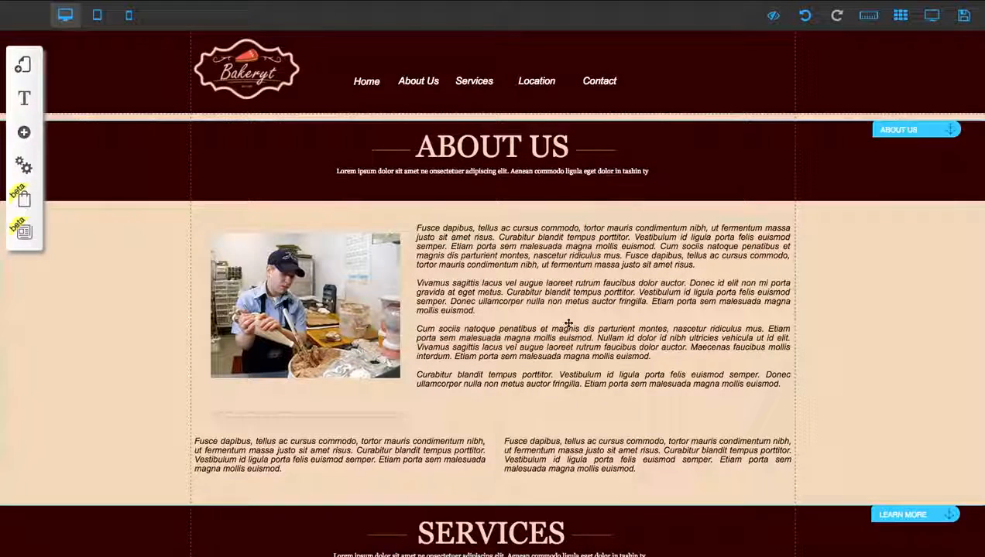
Step: Move the localization anchor down from the Services cards until its line meets the map's upper edge
{"action": "scroll", "coordinate": [567, 325], "scroll_direction": "down", "scroll_amount": 10}
{"action": "scroll", "coordinate": [570, 325], "scroll_direction": "down", "scroll_amount": 3}
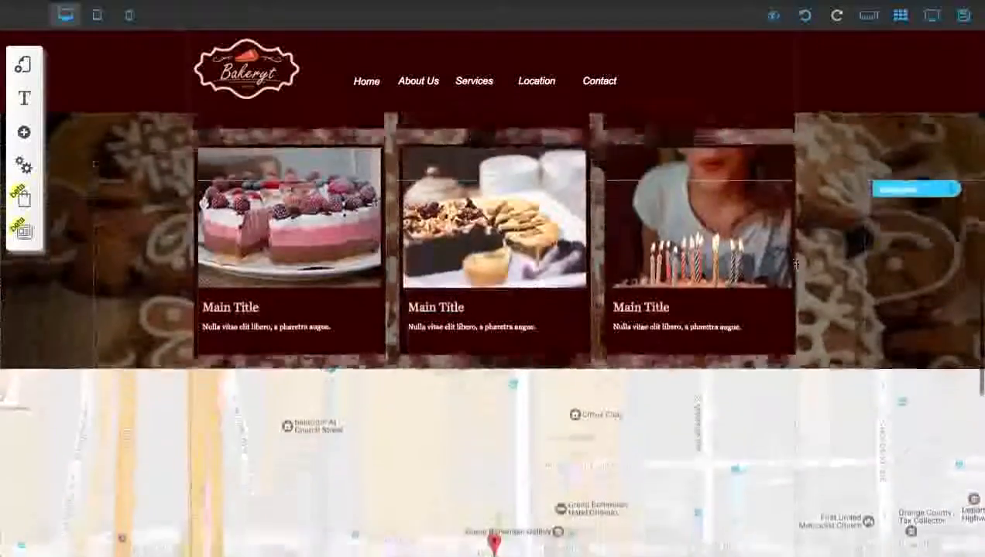
{"action": "left_click_drag", "start_coordinate": [901, 135], "coordinate": [902, 313]}
{"action": "scroll", "coordinate": [854, 314], "scroll_direction": "down", "scroll_amount": 1}
{"action": "scroll", "coordinate": [854, 314], "scroll_direction": "down", "scroll_amount": 3}
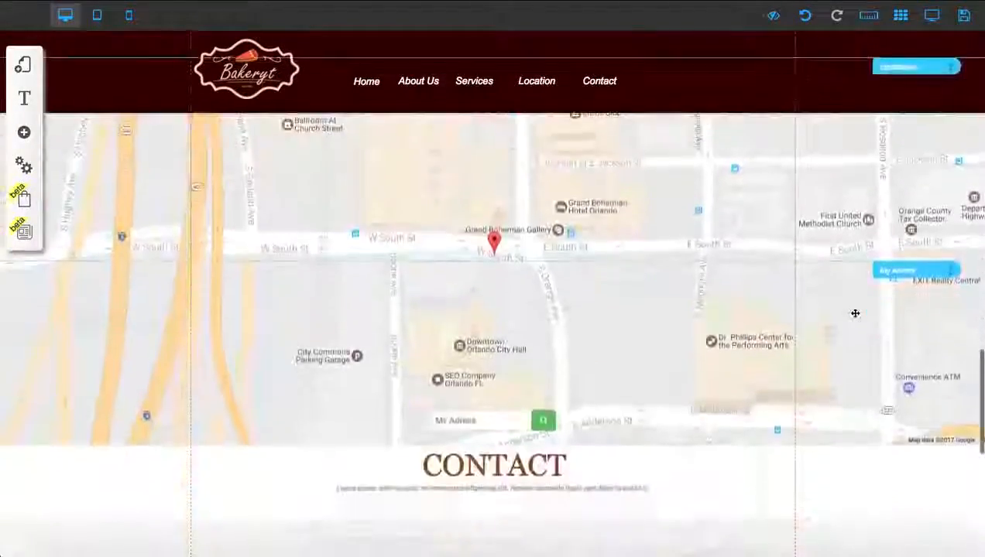
{"action": "scroll", "coordinate": [863, 305], "scroll_direction": "up", "scroll_amount": 1}
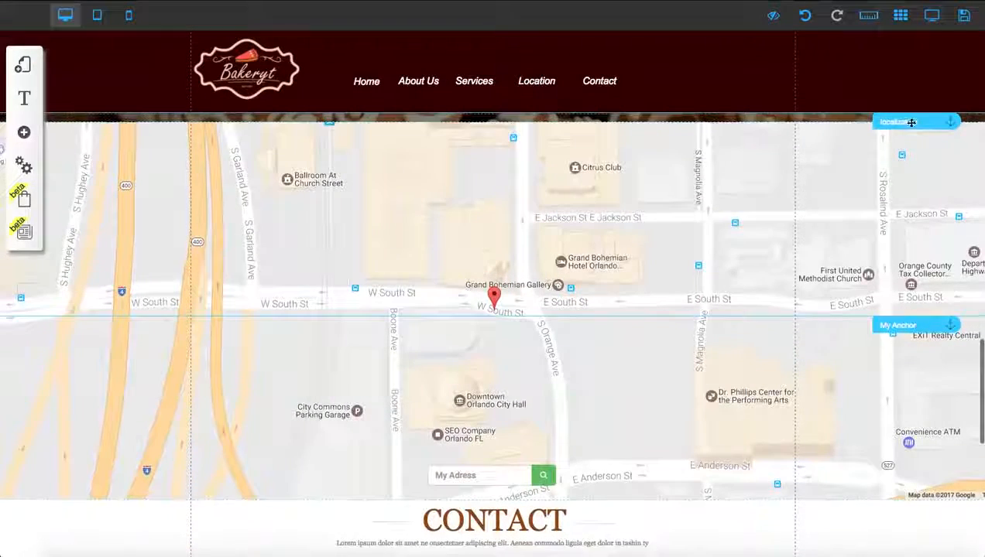
{"action": "left_click_drag", "start_coordinate": [910, 123], "coordinate": [910, 134]}
{"action": "scroll", "coordinate": [911, 132], "scroll_direction": "up", "scroll_amount": 1}
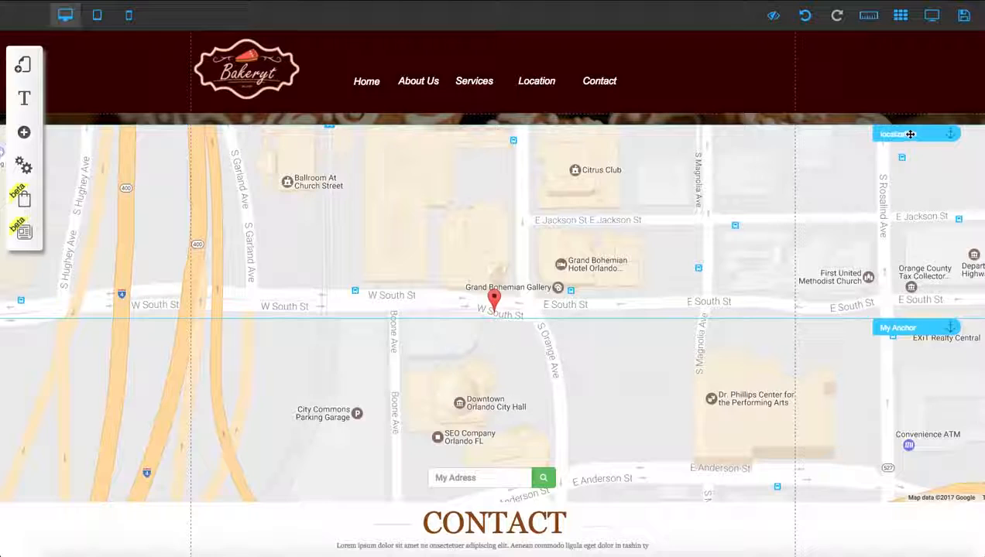
Step: Rename the localization anchor at the map's upper edge to LOCATION
{"action": "left_click", "coordinate": [910, 134]}
{"action": "left_click", "coordinate": [435, 264]}
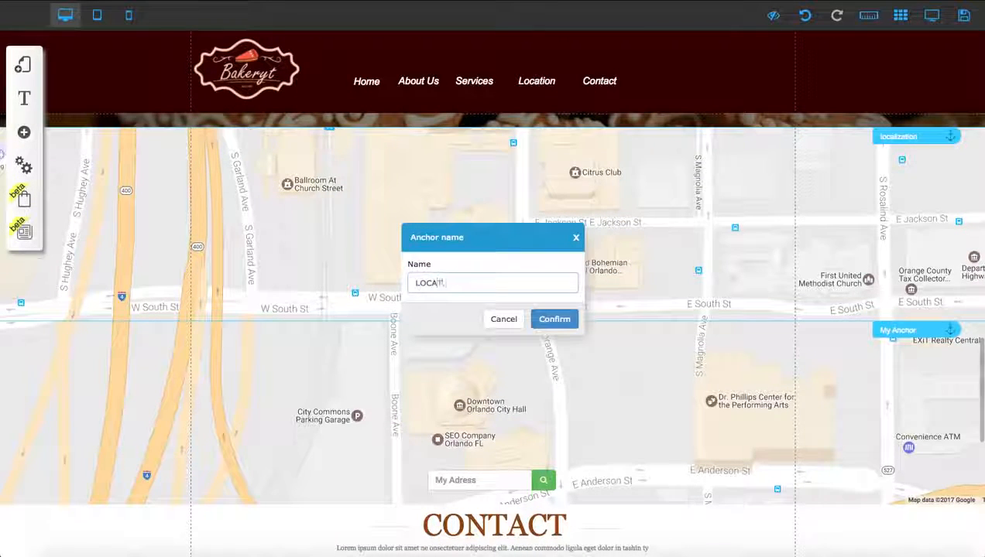
{"action": "type", "text": "LOCATION"}
{"action": "left_click", "coordinate": [554, 318]}
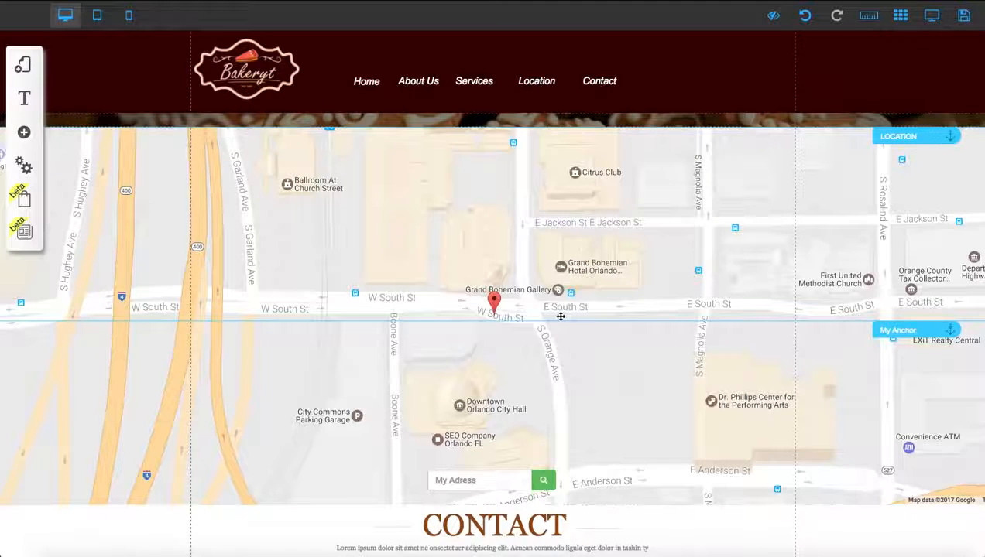
Step: Move the remaining anchor on the map down to the Contact section's upper edge and rename it CONTACT
{"action": "scroll", "coordinate": [604, 327], "scroll_direction": "down", "scroll_amount": 4}
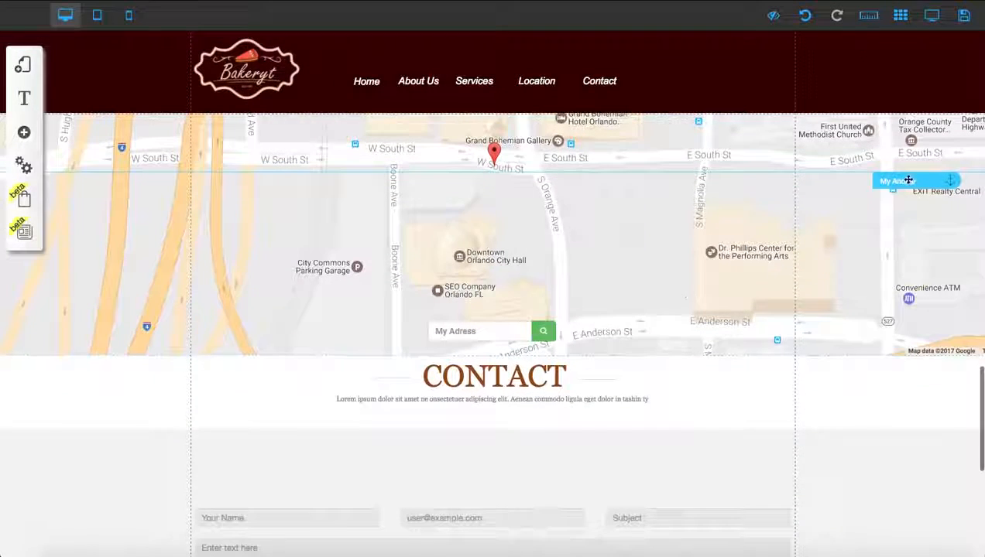
{"action": "left_click_drag", "start_coordinate": [908, 181], "coordinate": [918, 367]}
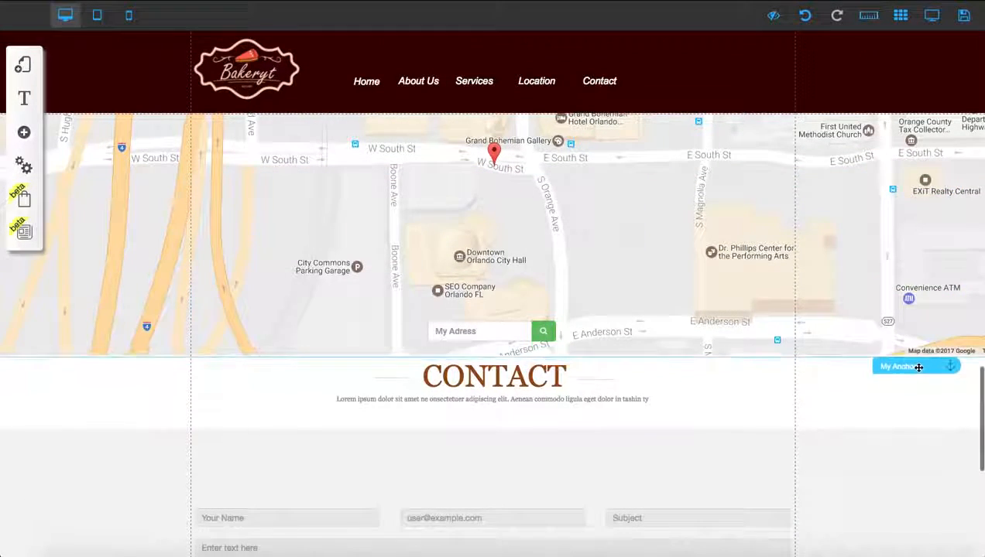
{"action": "scroll", "coordinate": [763, 367], "scroll_direction": "down", "scroll_amount": 6}
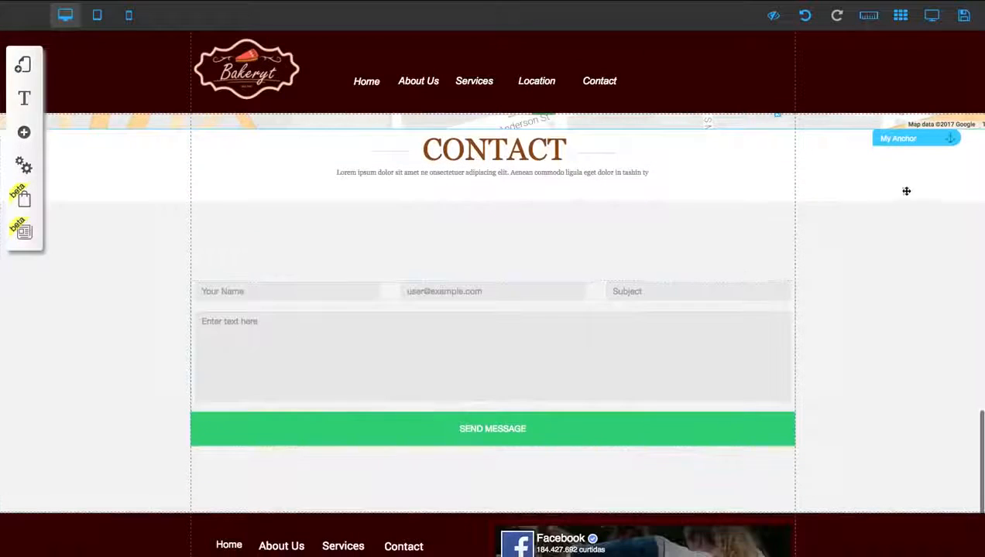
{"action": "left_click", "coordinate": [897, 144]}
{"action": "left_click", "coordinate": [441, 266]}
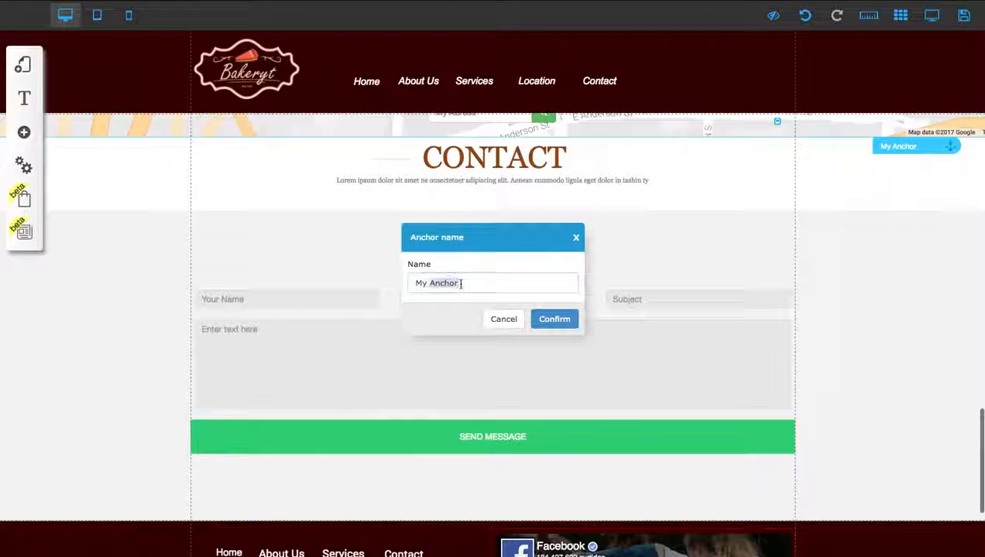
{"action": "type", "text": "CONTAC"}
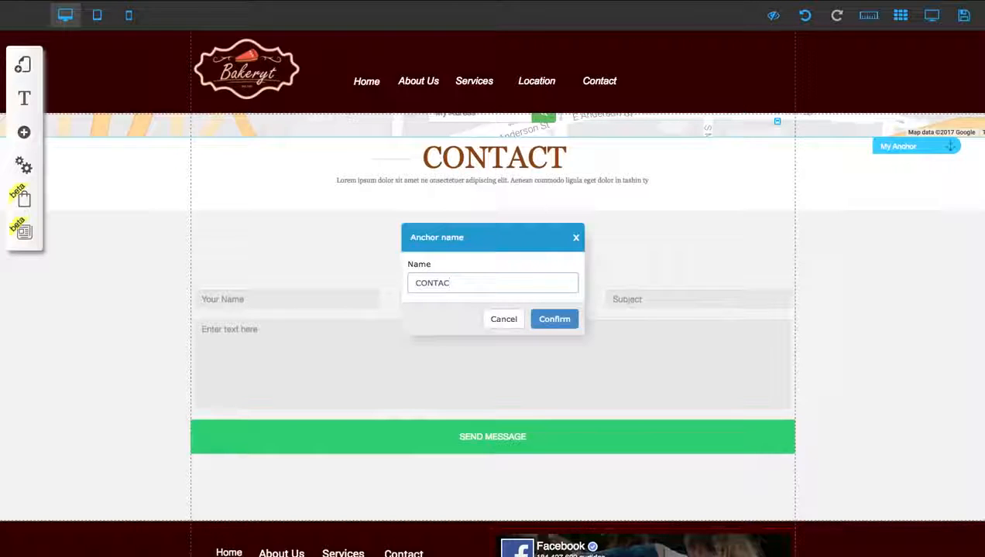
{"action": "type", "text": "T"}
{"action": "left_click", "coordinate": [554, 319]}
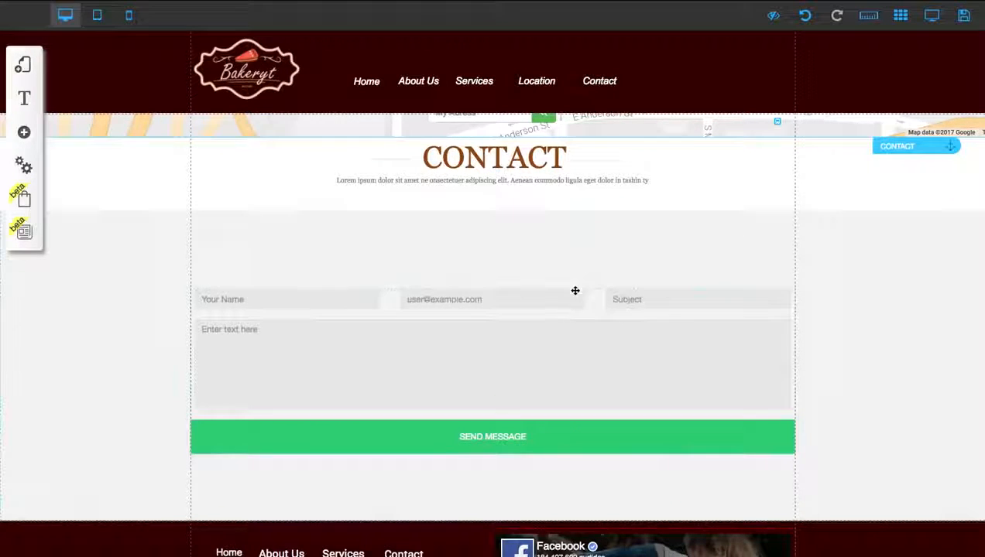
Step: Change the address of the Google Maps element above the Contact section to NEW YORK
{"action": "scroll", "coordinate": [575, 290], "scroll_direction": "up", "scroll_amount": 2}
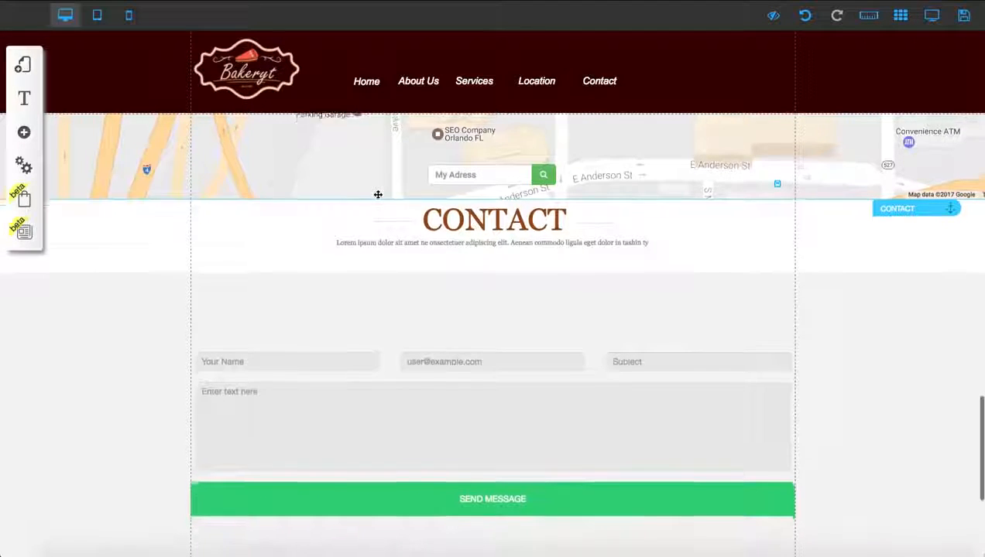
{"action": "scroll", "coordinate": [378, 193], "scroll_direction": "up", "scroll_amount": 6}
{"action": "scroll", "coordinate": [484, 195], "scroll_direction": "up", "scroll_amount": 3}
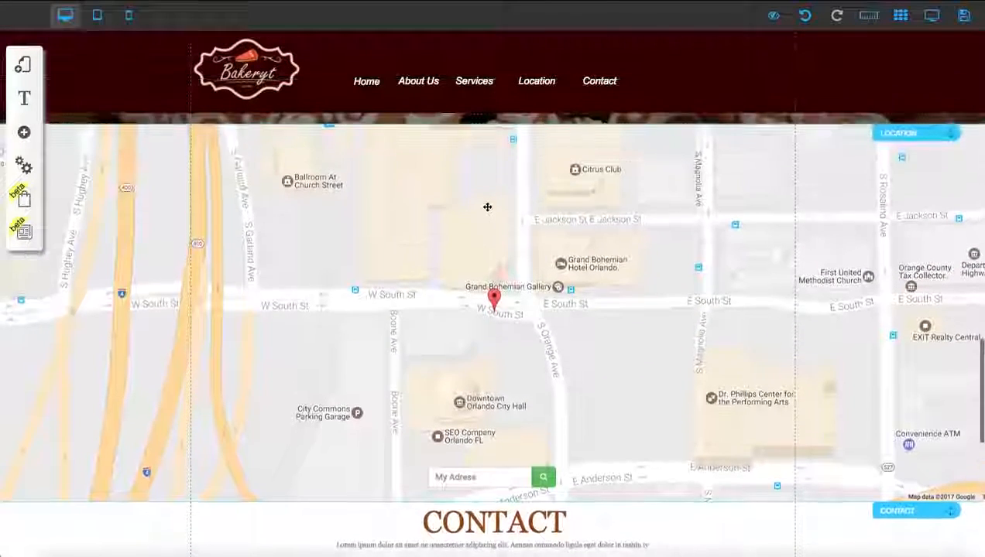
{"action": "left_click", "coordinate": [600, 355]}
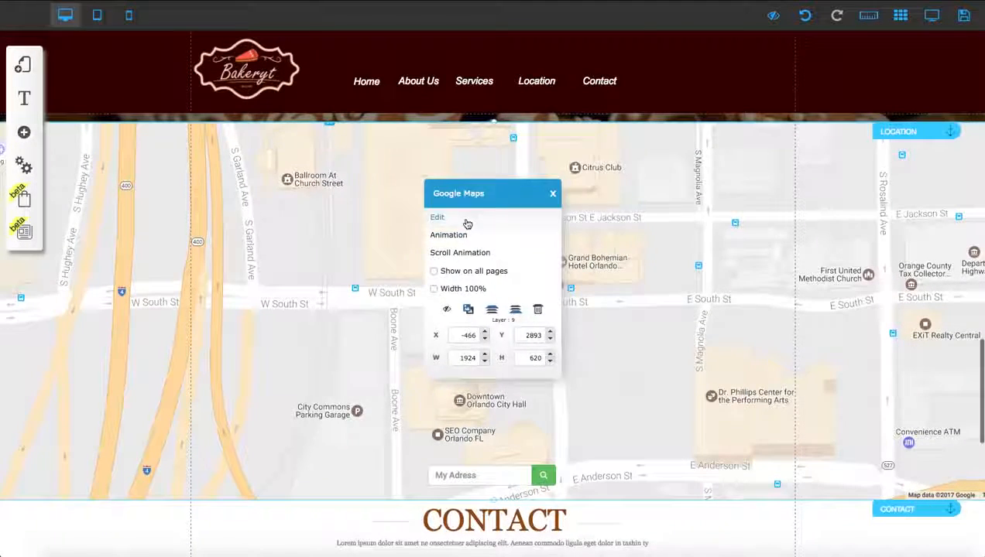
{"action": "left_click", "coordinate": [437, 217]}
{"action": "left_click", "coordinate": [331, 215]}
{"action": "double_click", "coordinate": [330, 215]}
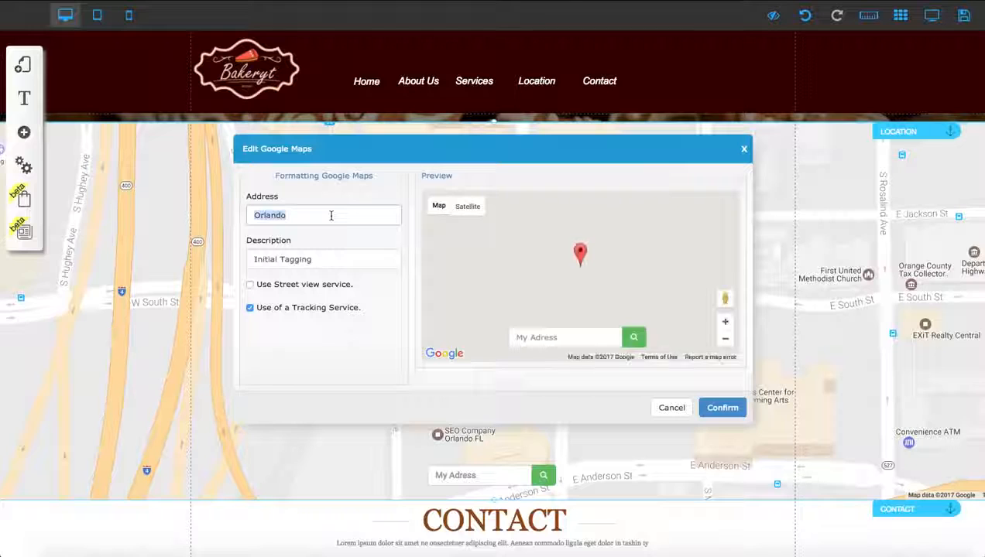
{"action": "key", "text": "BackSpace"}
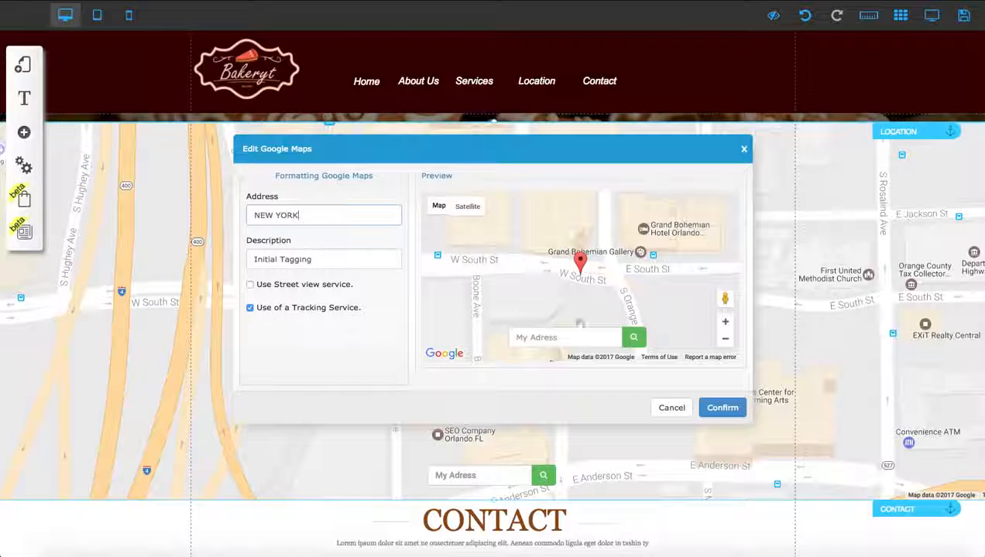
{"action": "left_click", "coordinate": [727, 406]}
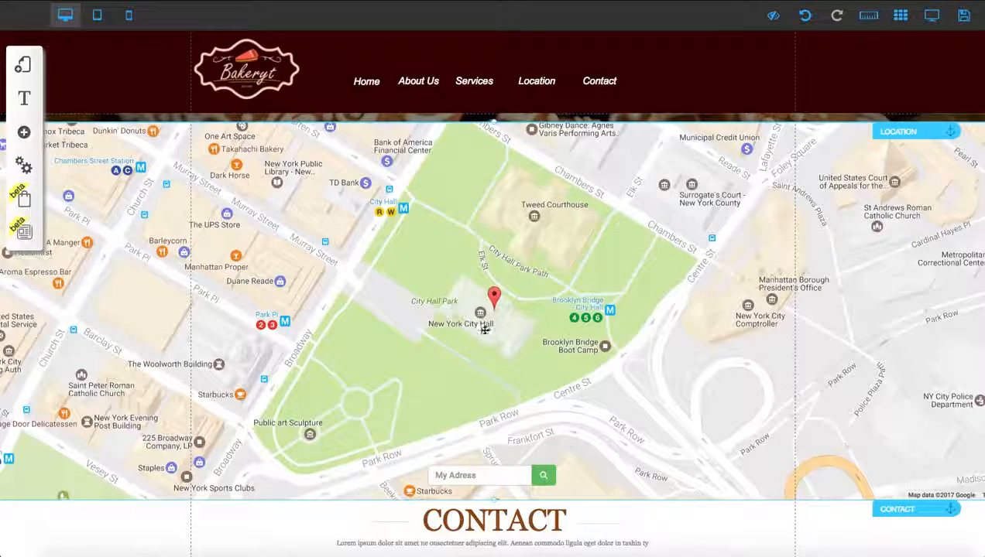
Step: Replace the title of the first card in the Services section with "Berry Cake"
{"action": "scroll", "coordinate": [476, 312], "scroll_direction": "up", "scroll_amount": 1}
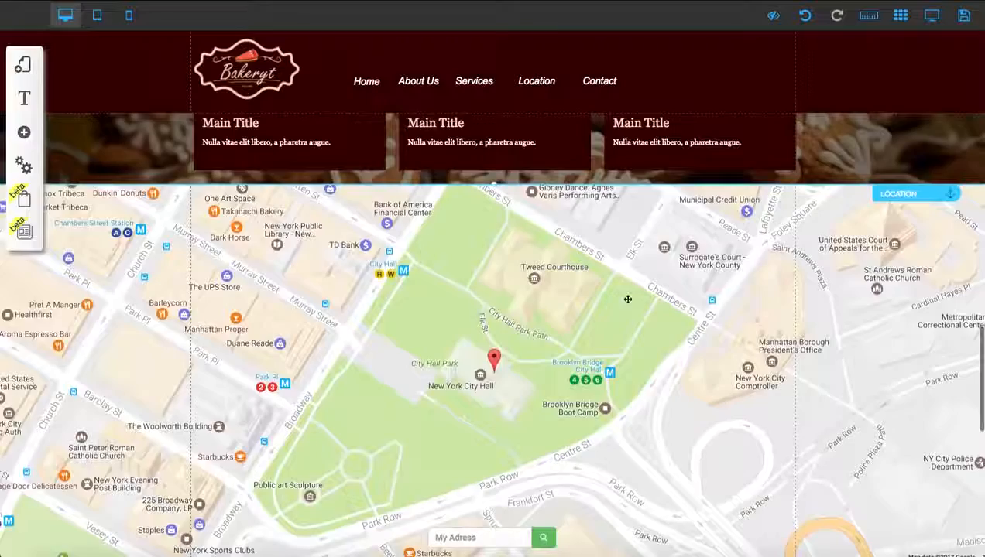
{"action": "scroll", "coordinate": [627, 298], "scroll_direction": "up", "scroll_amount": 10}
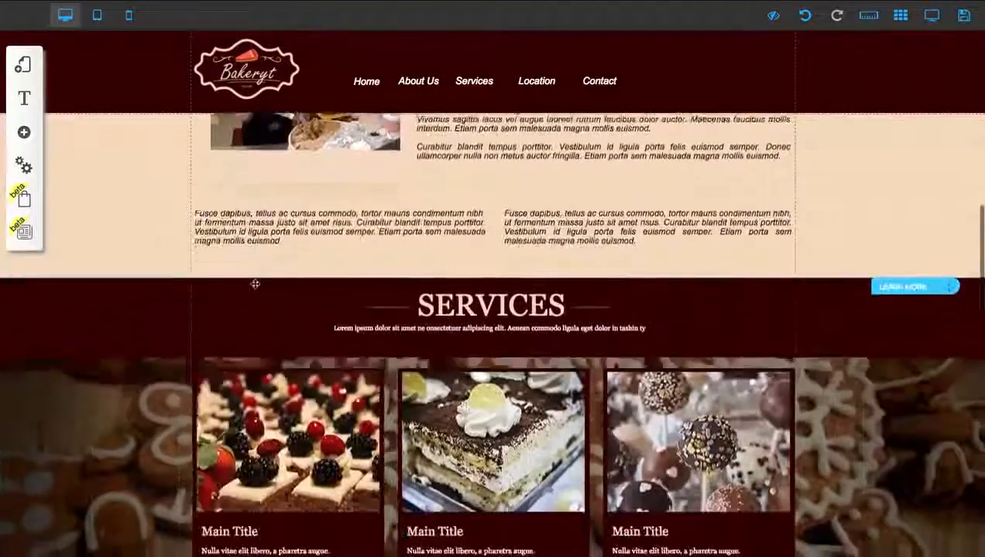
{"action": "scroll", "coordinate": [255, 284], "scroll_direction": "down", "scroll_amount": 2}
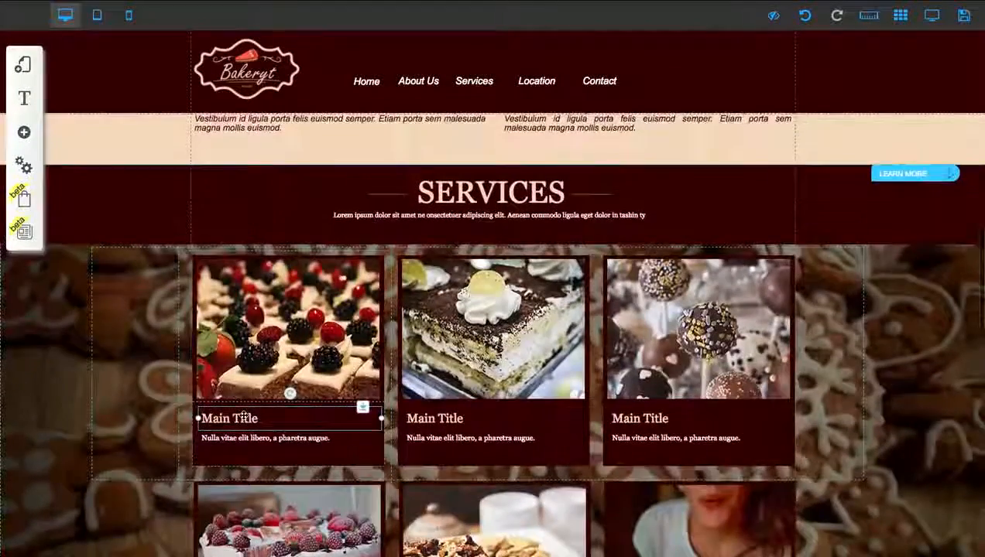
{"action": "double_click", "coordinate": [245, 418]}
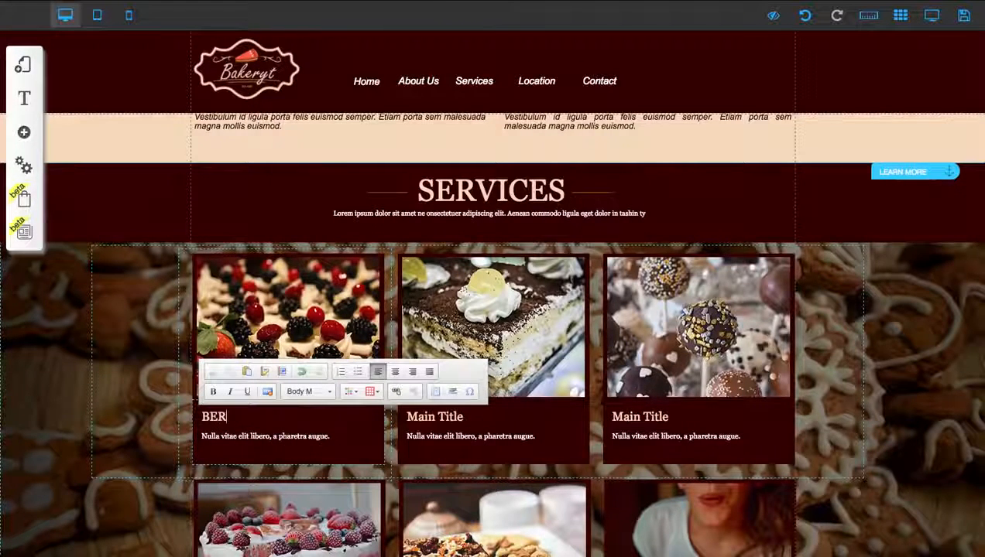
{"action": "type", "text": "RY"}
{"action": "key", "text": "BackSpace"}
{"action": "key", "text": "BackSpace"}
{"action": "key", "text": "BackSpace"}
{"action": "key", "text": "BackSpace"}
{"action": "type", "text": "erry Cake"}
Step: Replace the title of the second card in the Services section with "Lemon Cake"
{"action": "left_click", "coordinate": [453, 406]}
{"action": "left_click", "coordinate": [438, 226]}
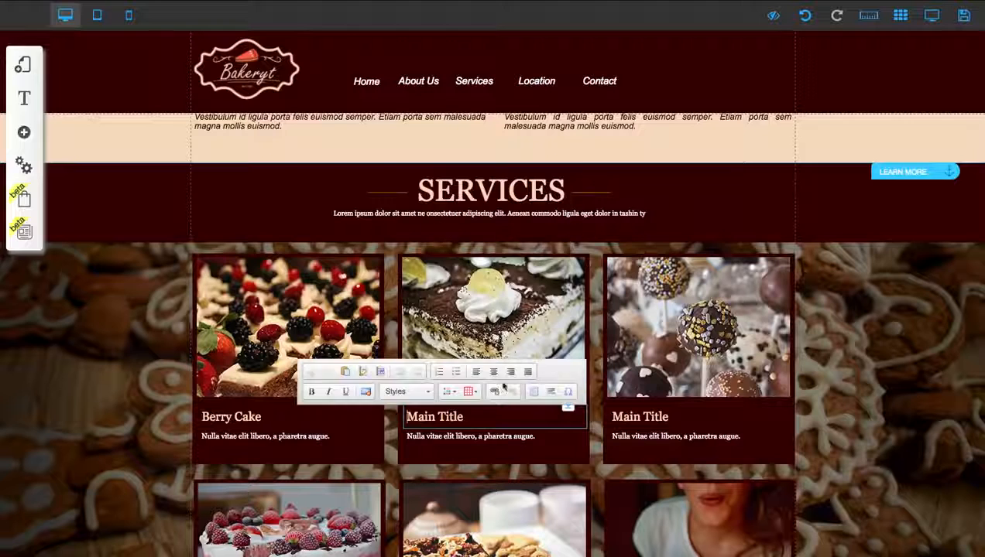
{"action": "triple_click", "coordinate": [476, 416]}
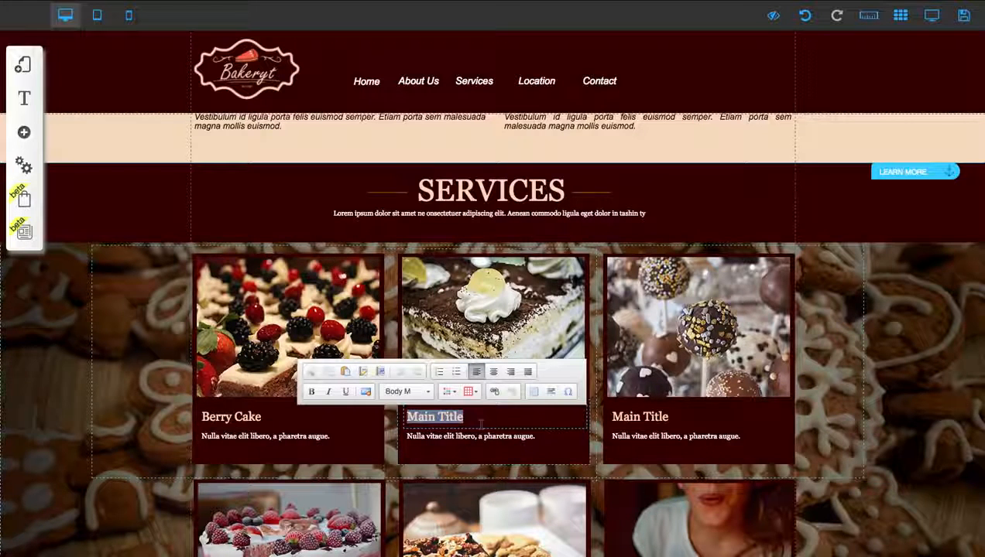
{"action": "type", "text": "Lemon Ca"}
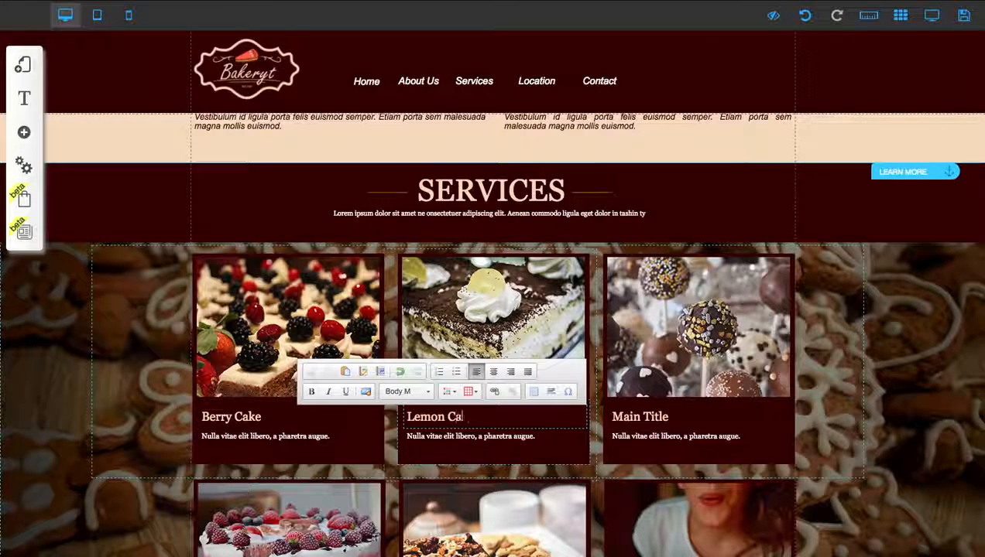
{"action": "type", "text": "ke"}
Step: Replace the title of the third card in the Services section with "Candy Lollipop"
{"action": "left_click", "coordinate": [675, 418]}
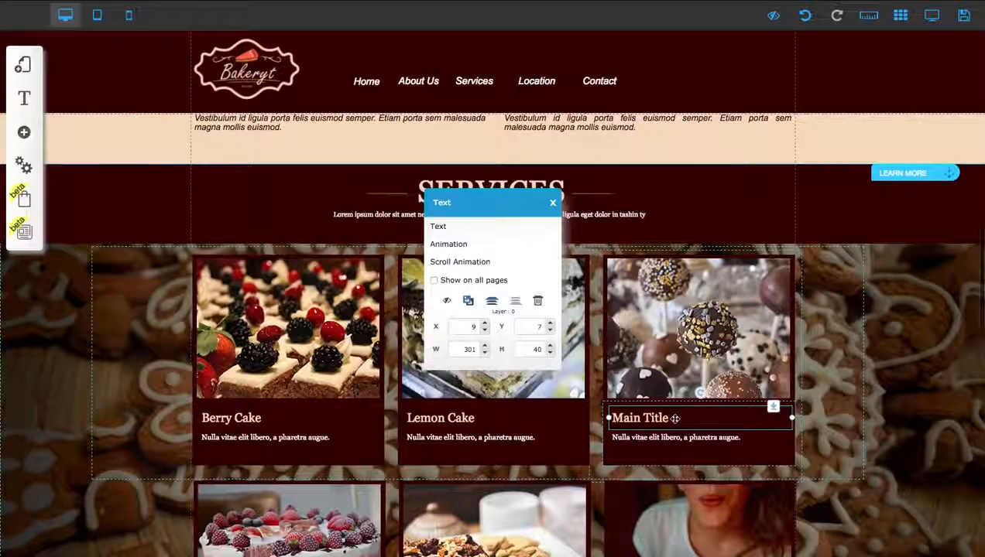
{"action": "triple_click", "coordinate": [675, 419]}
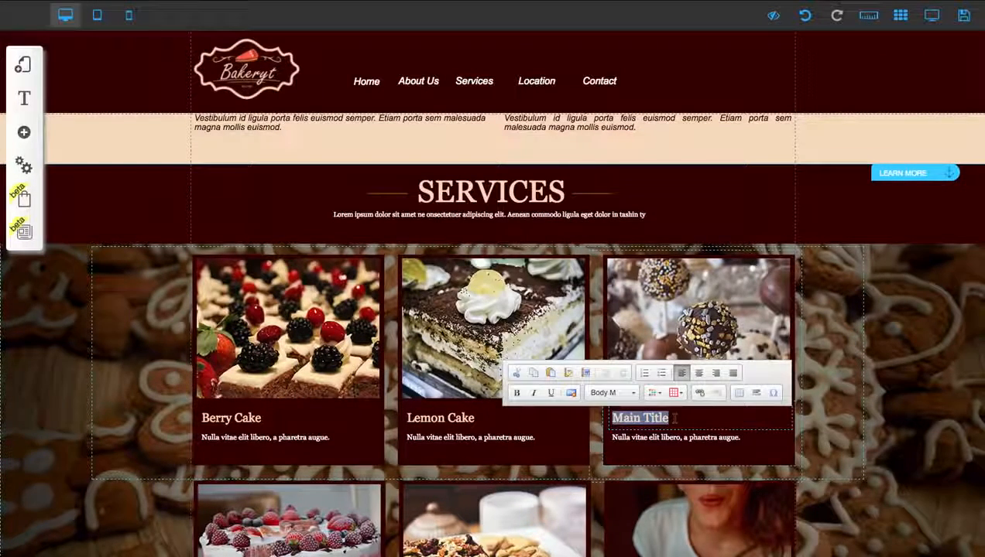
{"action": "type", "text": "Candy L"}
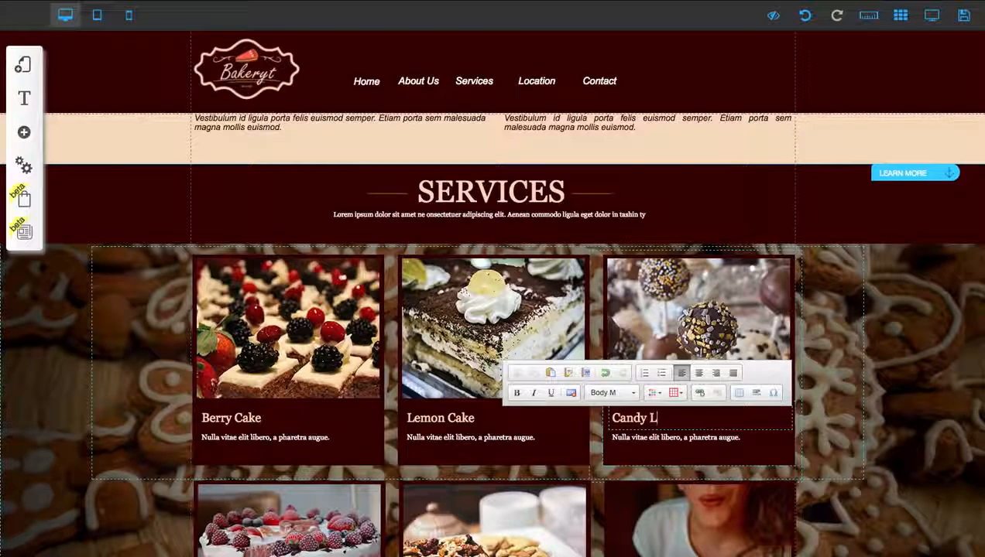
{"action": "type", "text": "ollipop"}
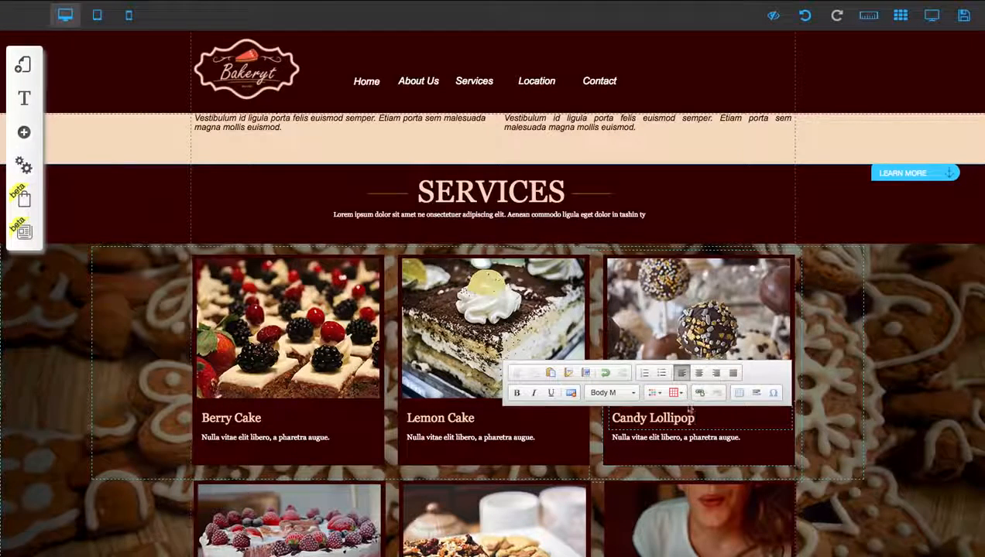
{"action": "left_click", "coordinate": [805, 401]}
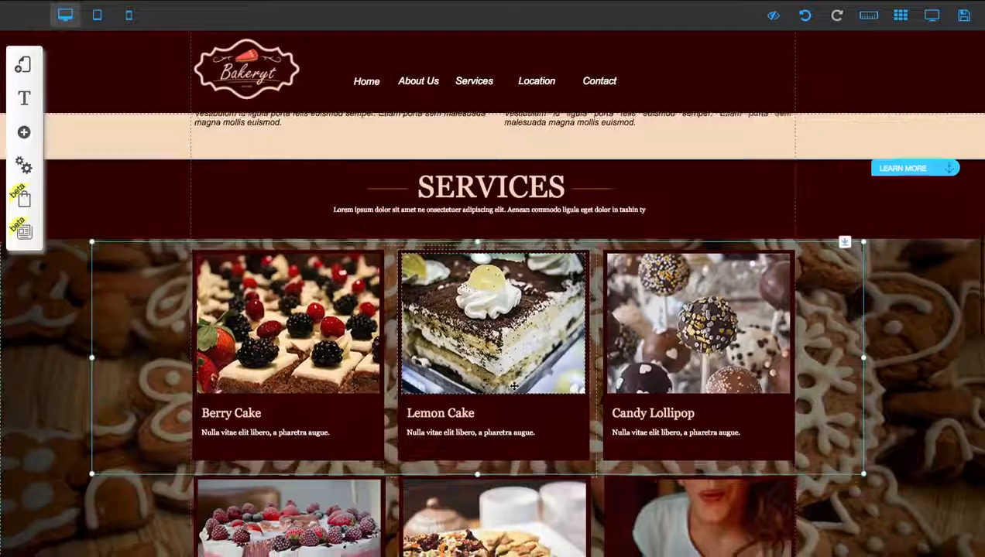
Step: Open the stock image collection to change the baker photo in the About Us section
{"action": "scroll", "coordinate": [484, 370], "scroll_direction": "down", "scroll_amount": 2}
{"action": "scroll", "coordinate": [469, 368], "scroll_direction": "up", "scroll_amount": 10}
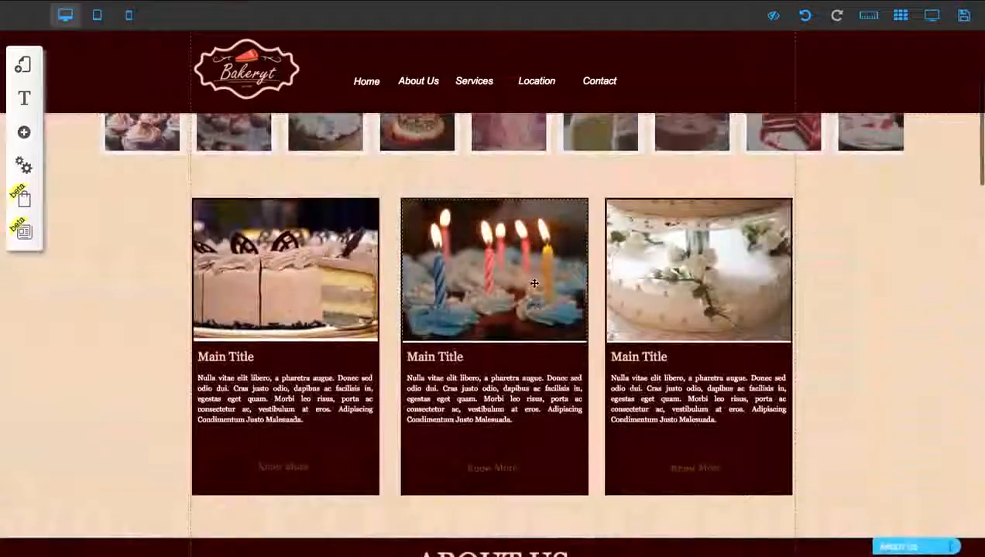
{"action": "scroll", "coordinate": [484, 308], "scroll_direction": "up", "scroll_amount": 3}
{"action": "scroll", "coordinate": [534, 281], "scroll_direction": "down", "scroll_amount": 8}
{"action": "left_click", "coordinate": [347, 316]}
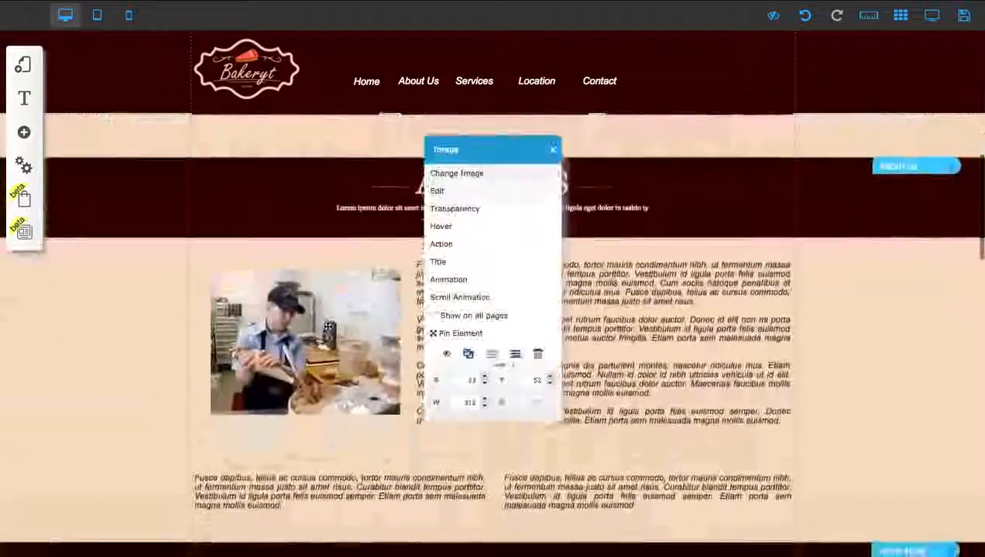
{"action": "left_click", "coordinate": [446, 172]}
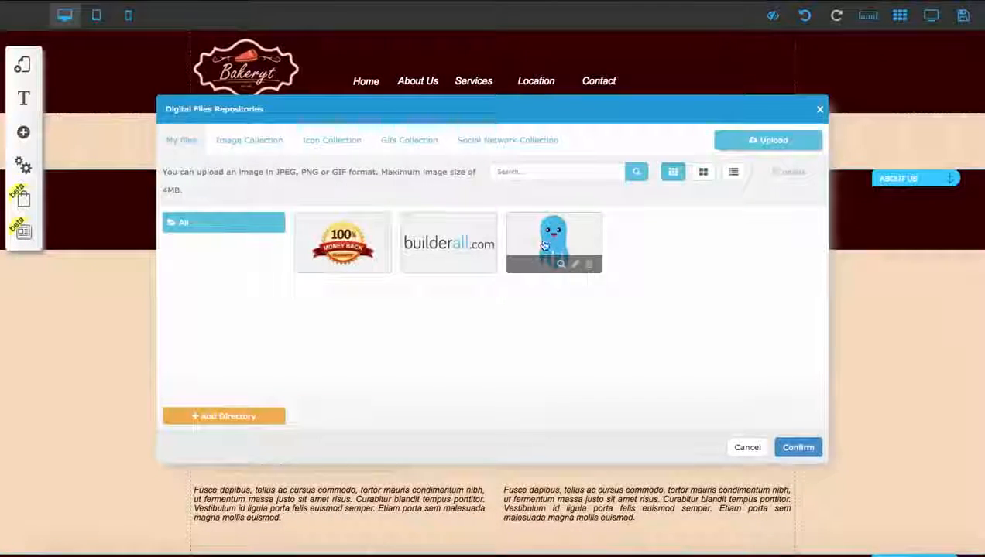
{"action": "left_click", "coordinate": [544, 245]}
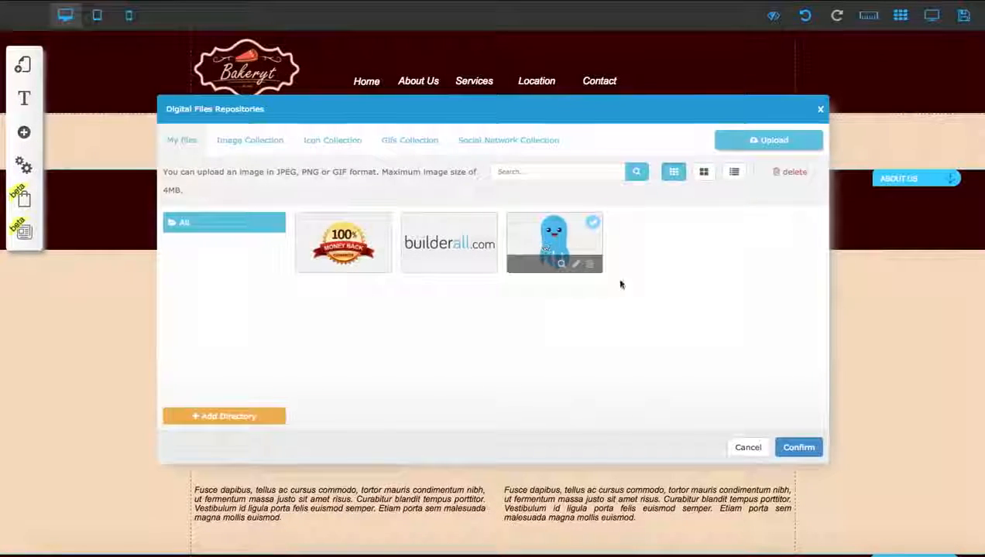
{"action": "left_click", "coordinate": [255, 142]}
{"action": "scroll", "coordinate": [202, 338], "scroll_direction": "down", "scroll_amount": 2}
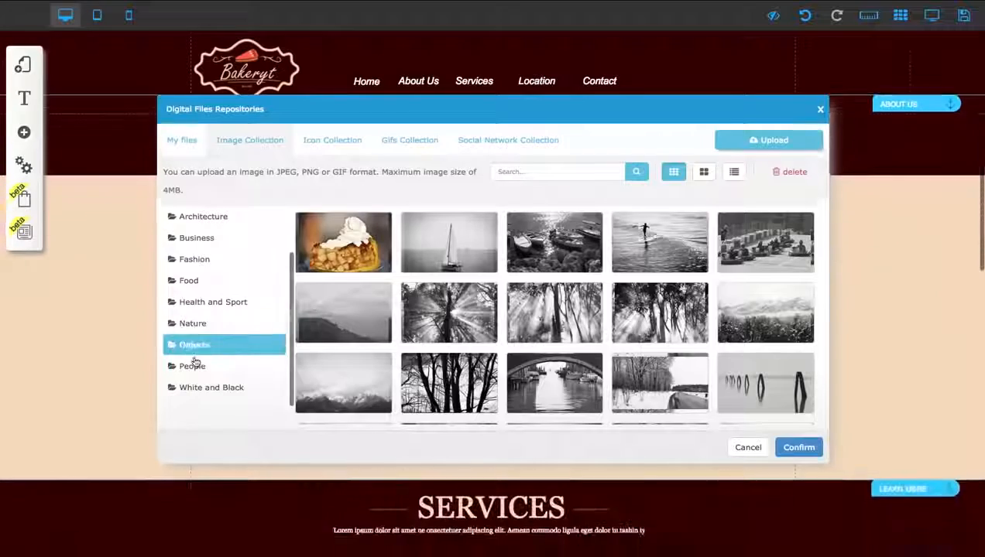
Step: Browse the People and Food categories and replace the About Us photo with the sprinkled muffin image from Food
{"action": "left_click", "coordinate": [192, 366]}
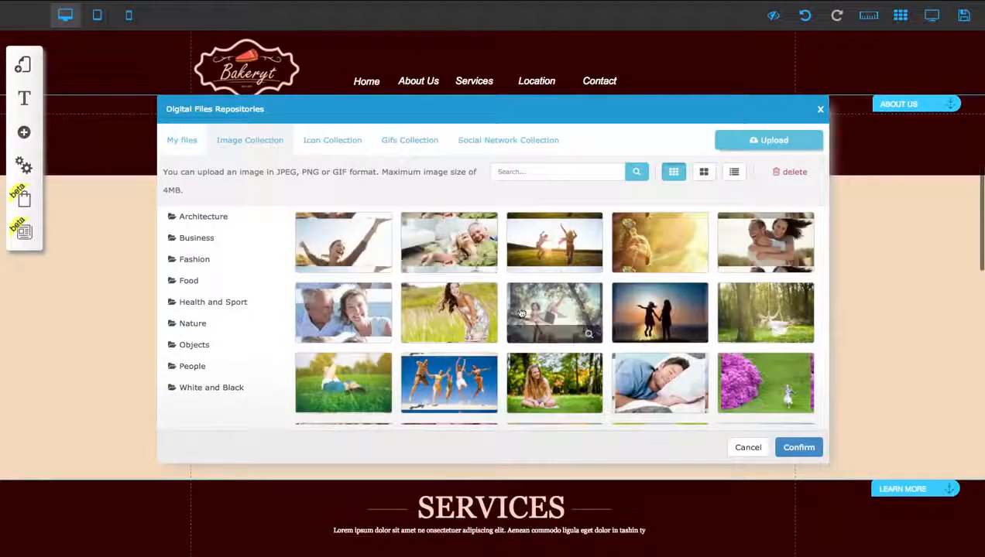
{"action": "scroll", "coordinate": [588, 310], "scroll_direction": "down", "scroll_amount": 3}
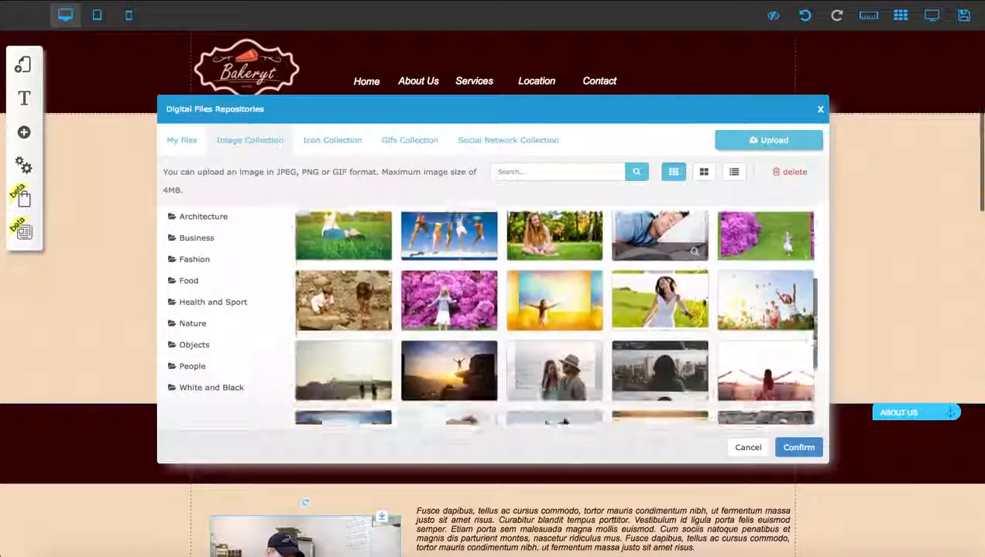
{"action": "left_click", "coordinate": [225, 283]}
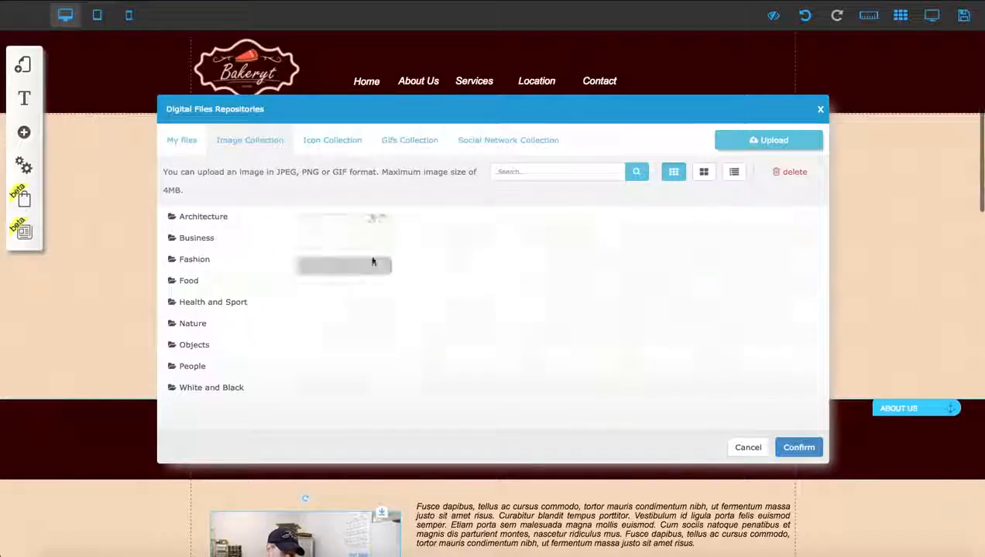
{"action": "scroll", "coordinate": [375, 263], "scroll_direction": "down", "scroll_amount": 5}
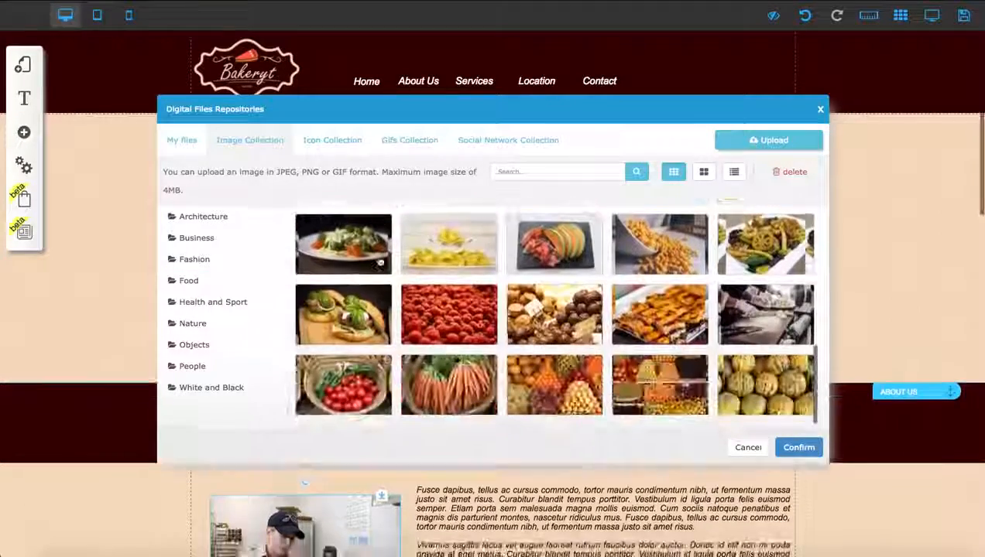
{"action": "scroll", "coordinate": [379, 263], "scroll_direction": "down", "scroll_amount": 5}
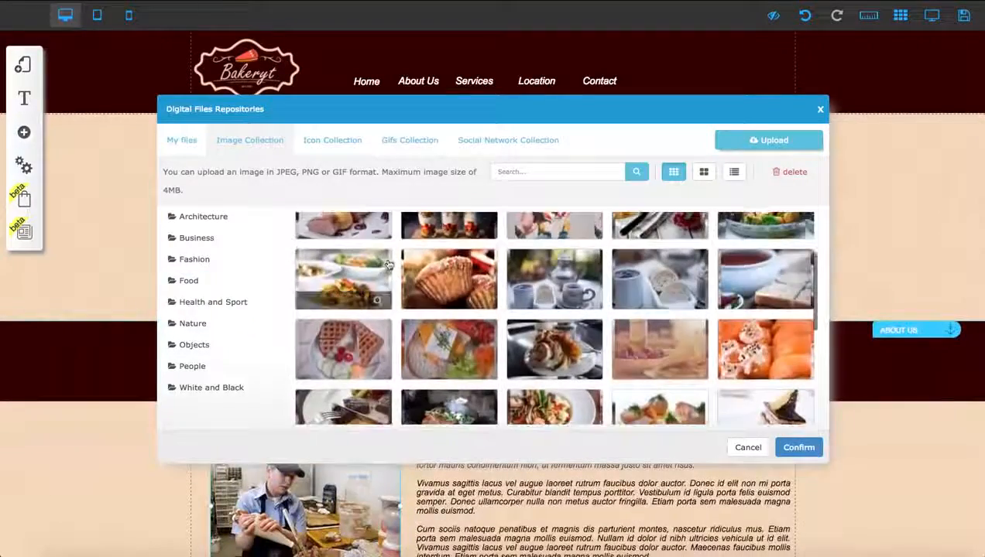
{"action": "left_click", "coordinate": [798, 447]}
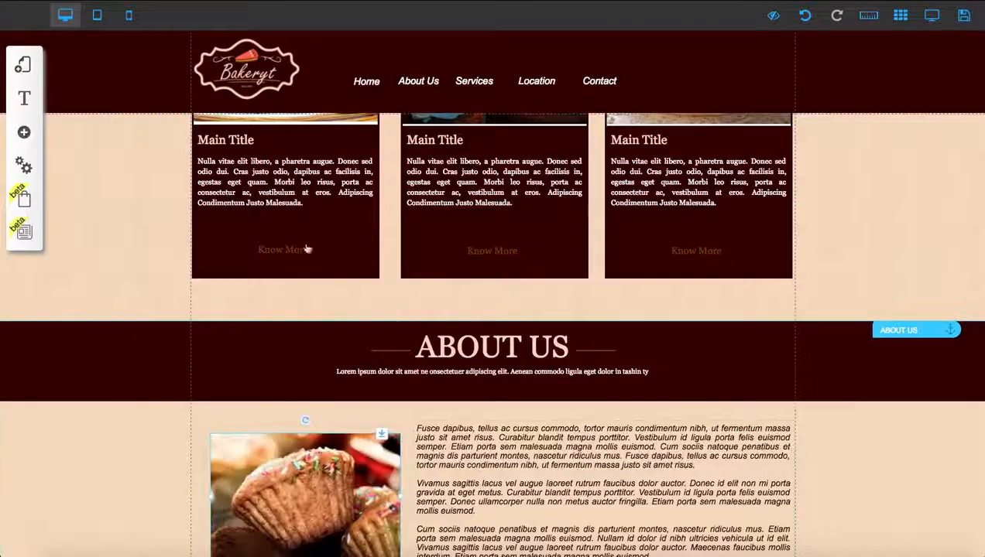
Step: Open the file repository for the About Us image to view its upload option, and close it without choosing a file
{"action": "scroll", "coordinate": [307, 249], "scroll_direction": "down", "scroll_amount": 2}
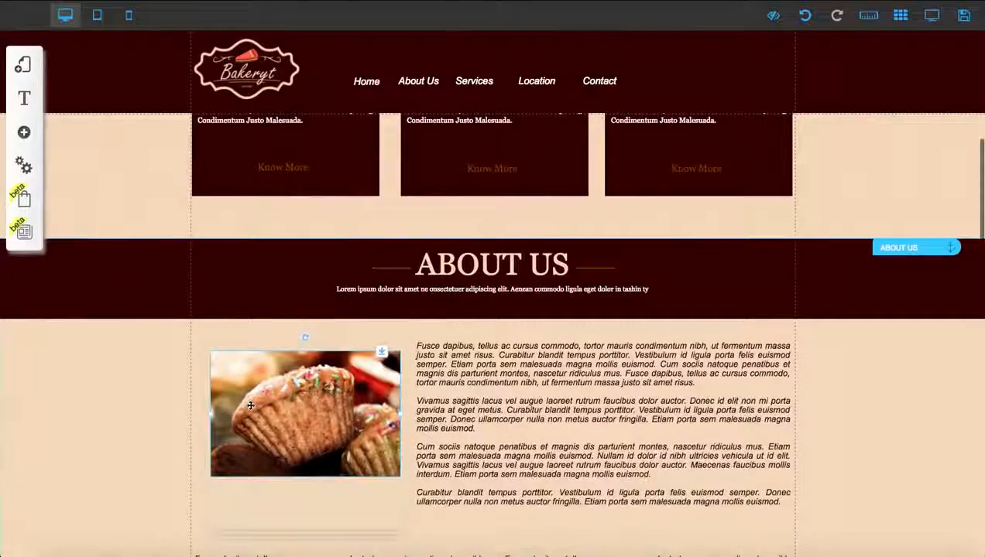
{"action": "scroll", "coordinate": [259, 398], "scroll_direction": "down", "scroll_amount": 1}
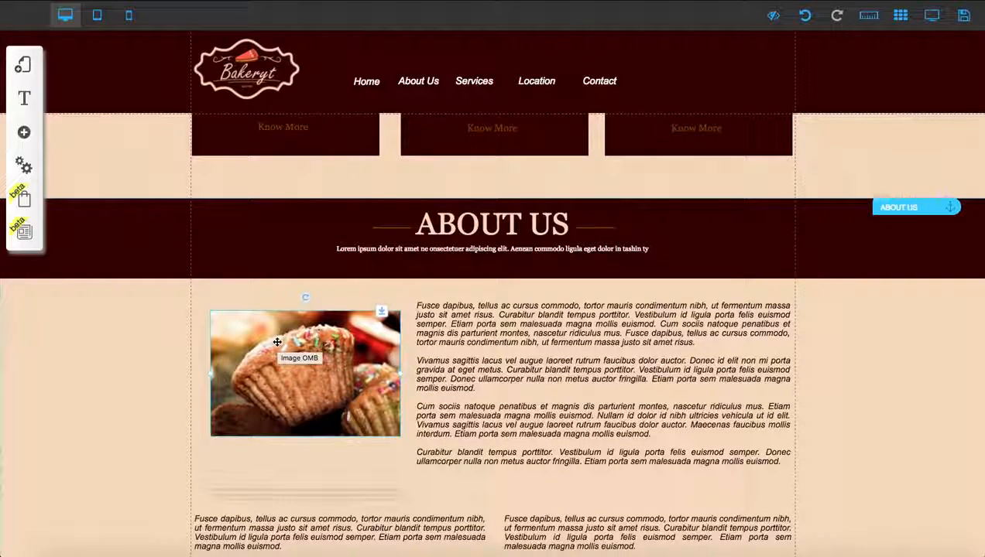
{"action": "left_click", "coordinate": [277, 342]}
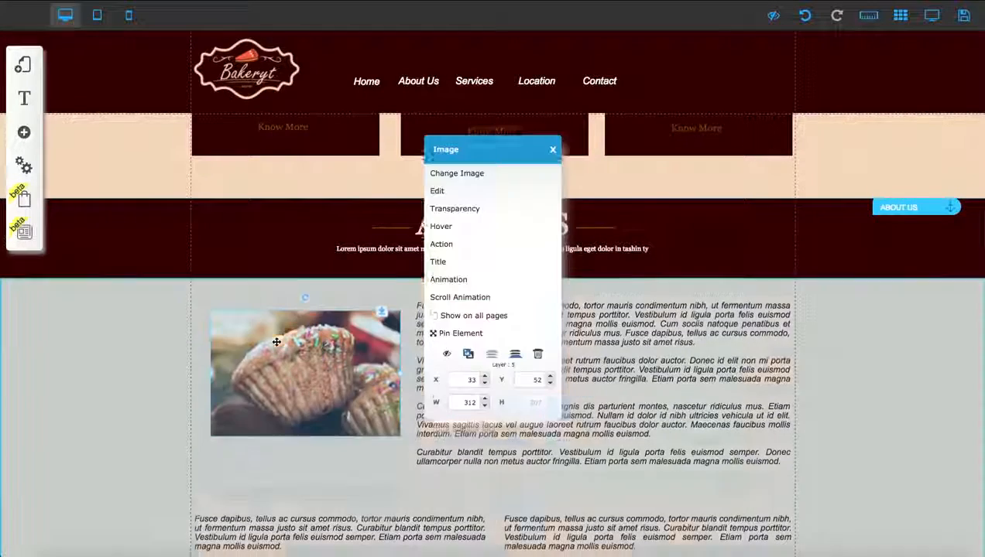
{"action": "left_click", "coordinate": [466, 173]}
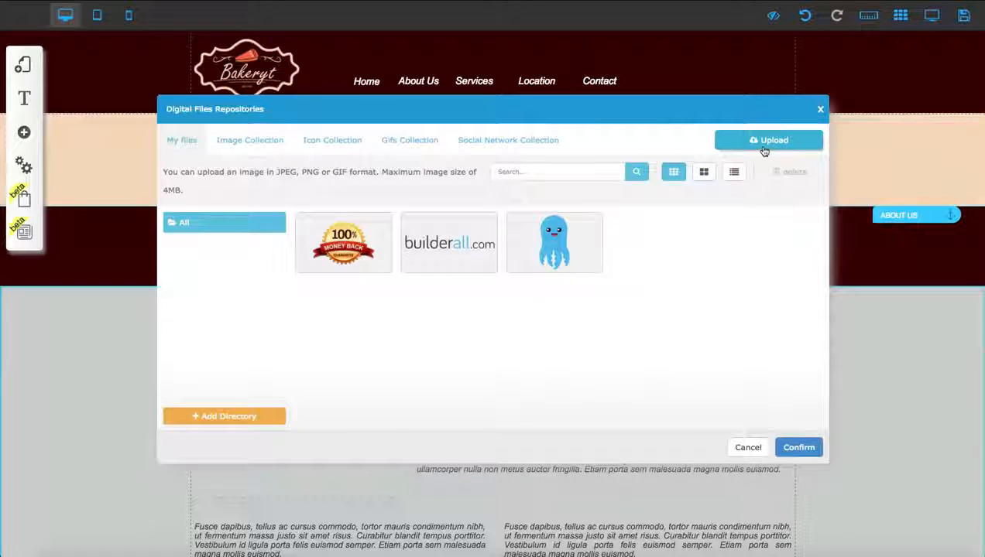
{"action": "left_click", "coordinate": [820, 109]}
Step: Review the Settings and SEO fields of the Site Bakery Express layout, including favicon, title, description, keywords and meta tags
{"action": "scroll", "coordinate": [529, 244], "scroll_direction": "up", "scroll_amount": 15}
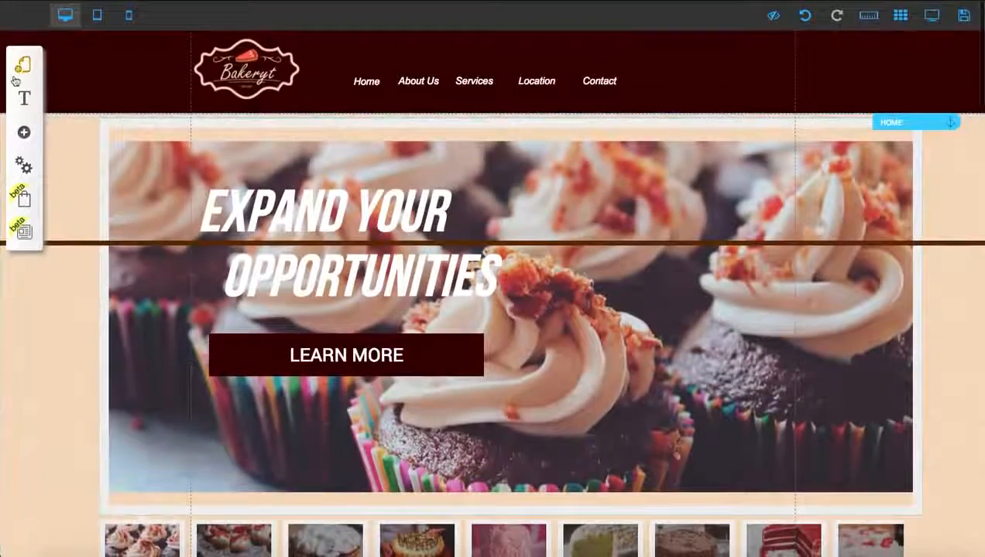
{"action": "left_click", "coordinate": [28, 169]}
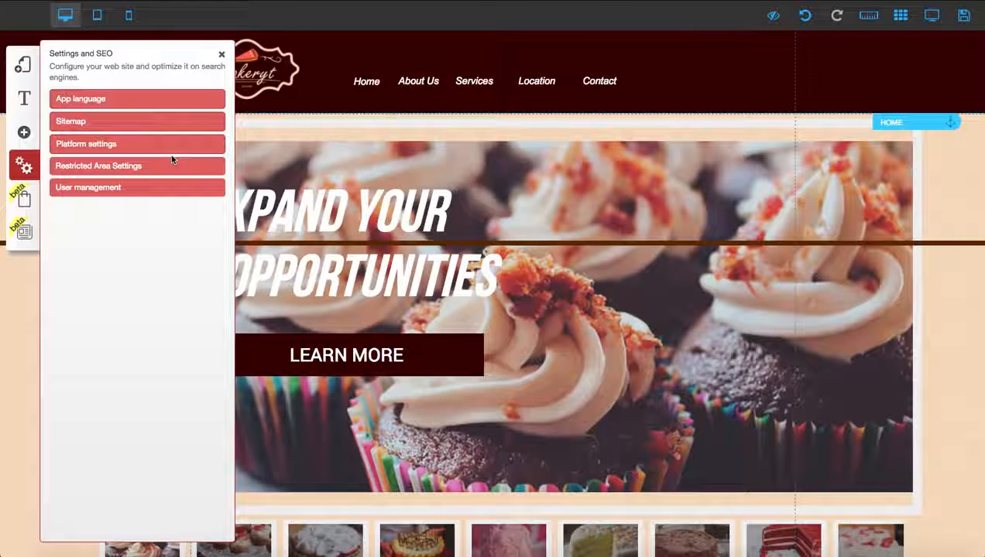
{"action": "left_click", "coordinate": [22, 65]}
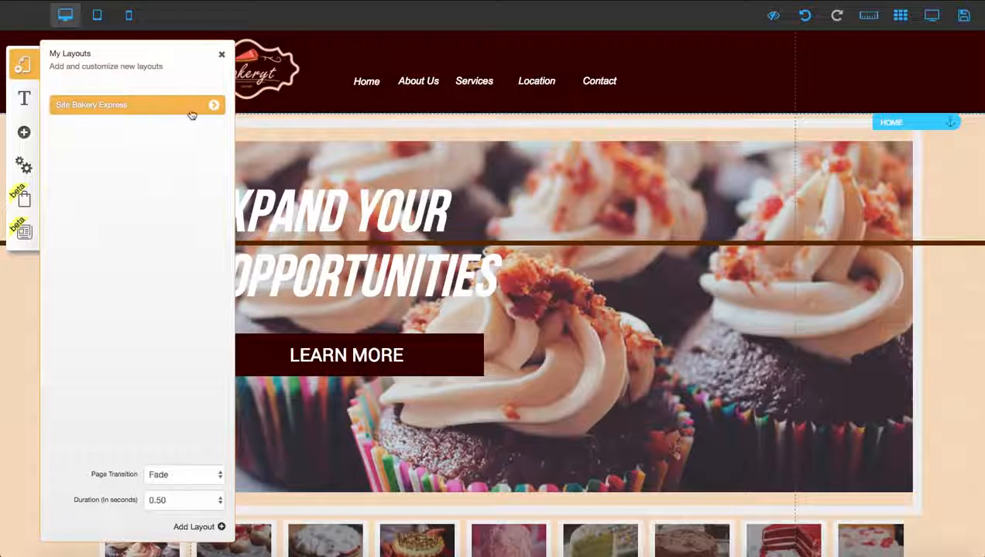
{"action": "left_click", "coordinate": [214, 105]}
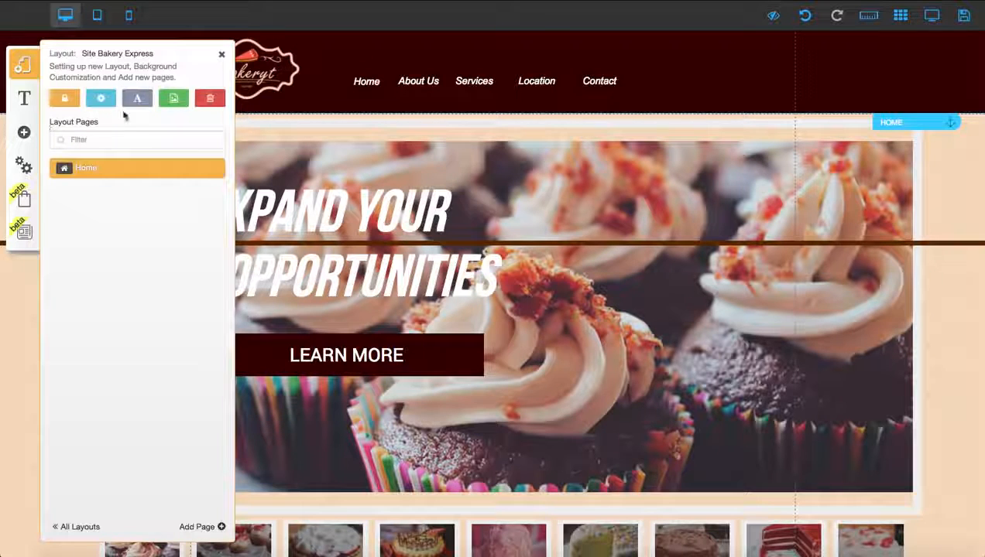
{"action": "left_click", "coordinate": [102, 100]}
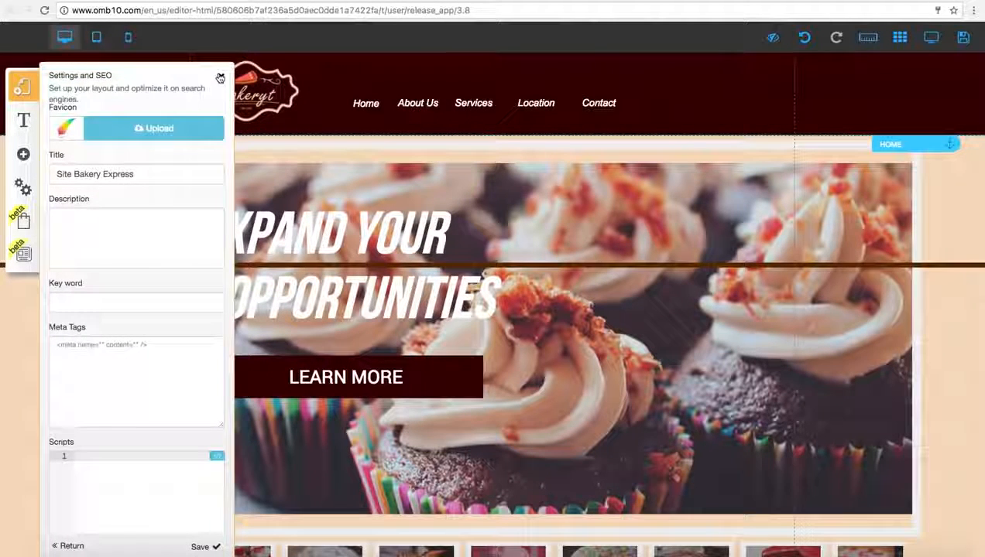
{"action": "left_click", "coordinate": [103, 176]}
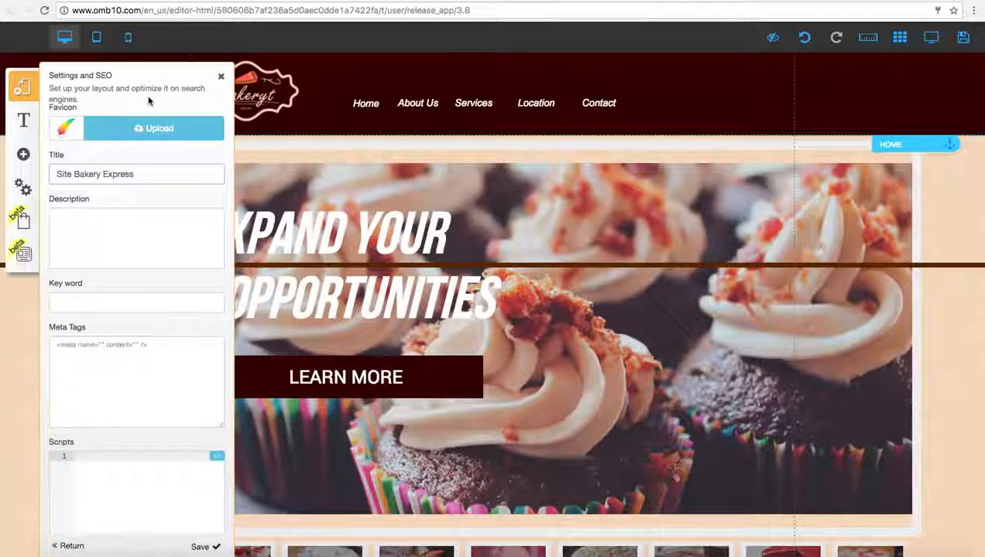
{"action": "left_click", "coordinate": [220, 80]}
Step: Review the site's restricted area settings and the platform settings for tablet and mobile modes
{"action": "left_click", "coordinate": [29, 187]}
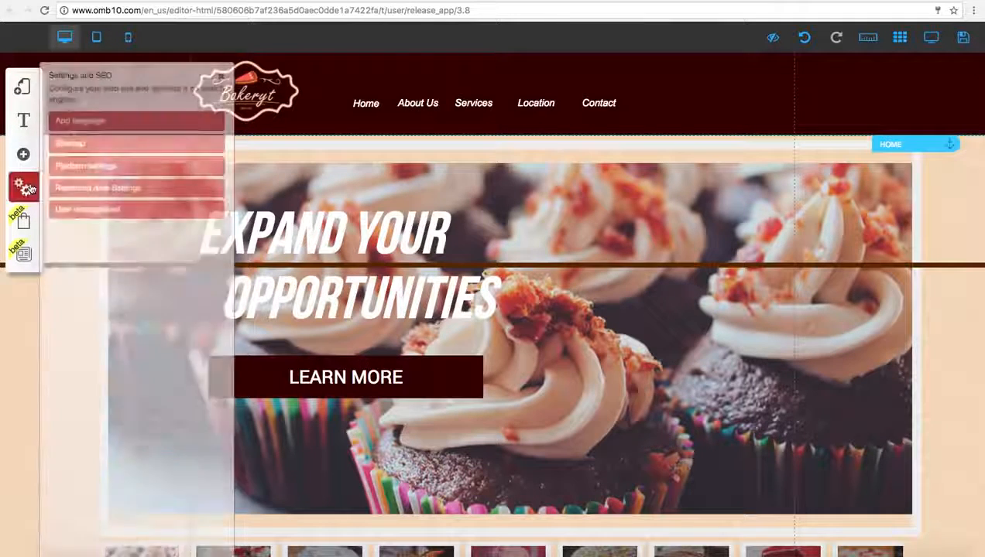
{"action": "left_click", "coordinate": [88, 187]}
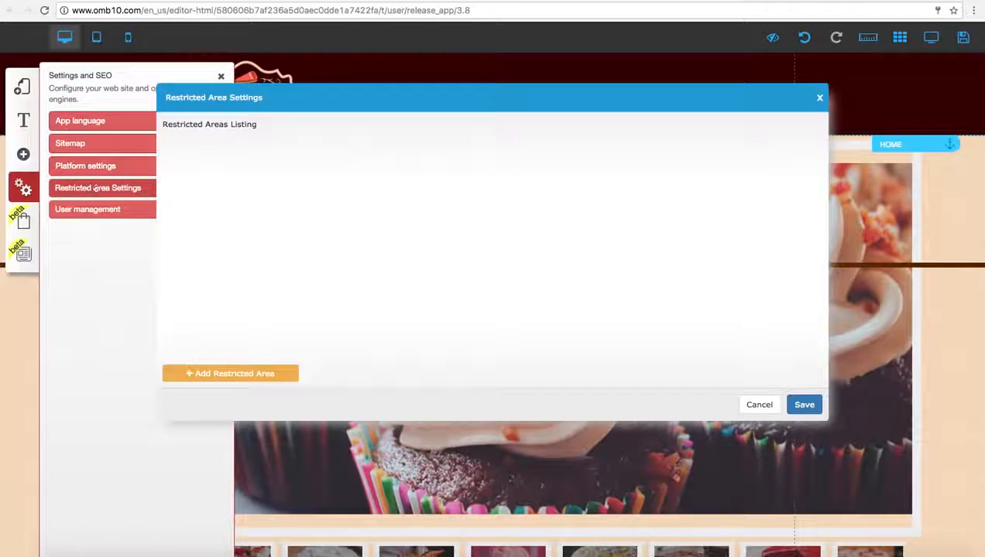
{"action": "left_click", "coordinate": [819, 97]}
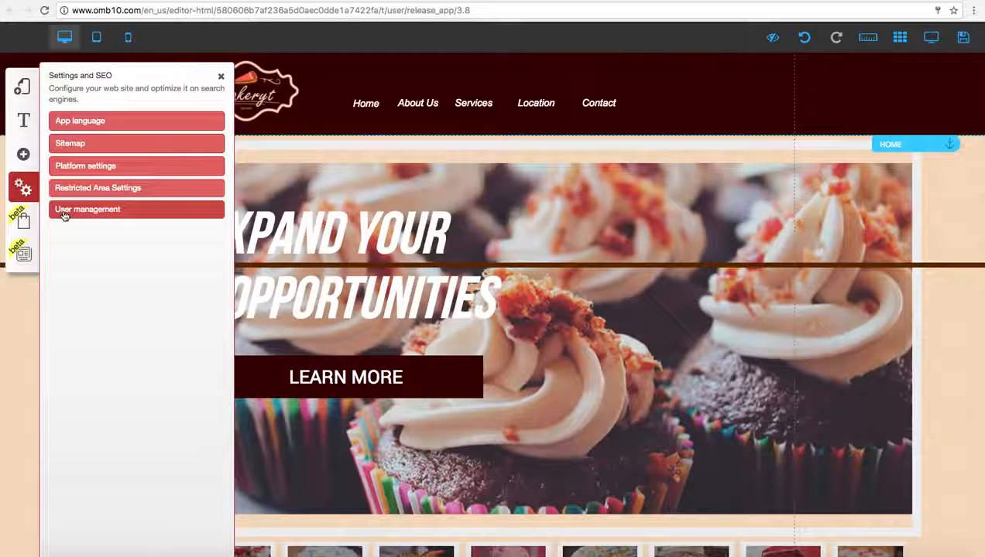
{"action": "left_click", "coordinate": [75, 166]}
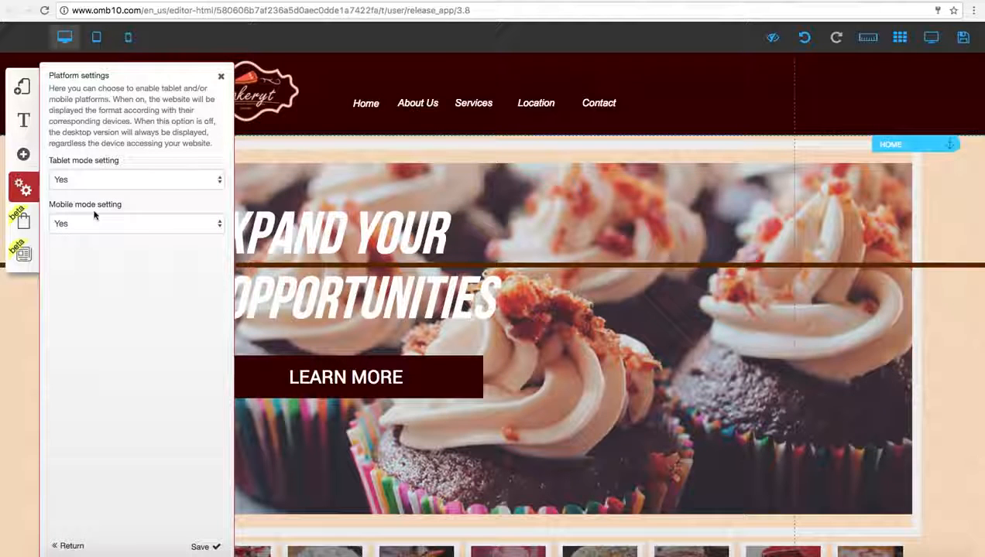
{"action": "left_click", "coordinate": [221, 76]}
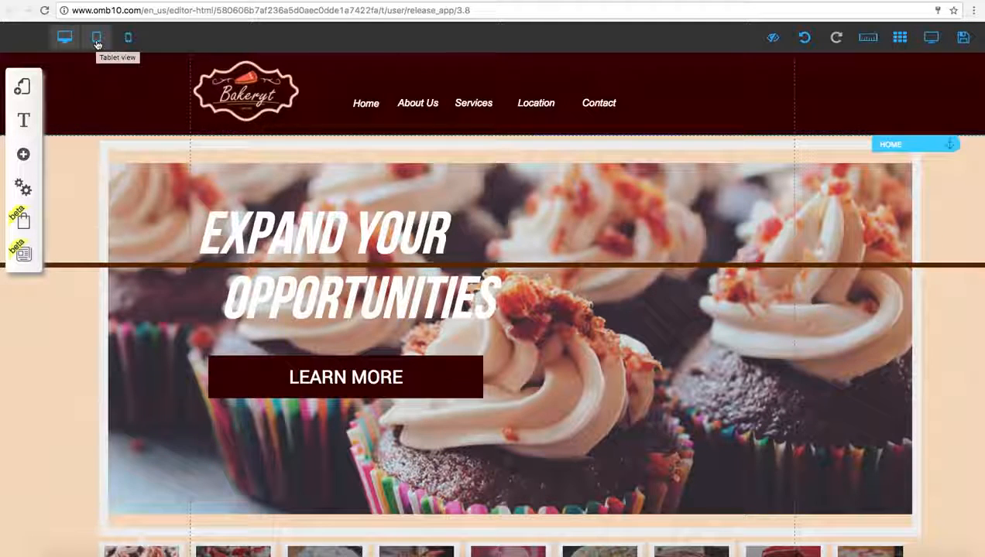
Step: Switch the editor to tablet view and examine the header banner and its stacked menu items
{"action": "left_click", "coordinate": [97, 43]}
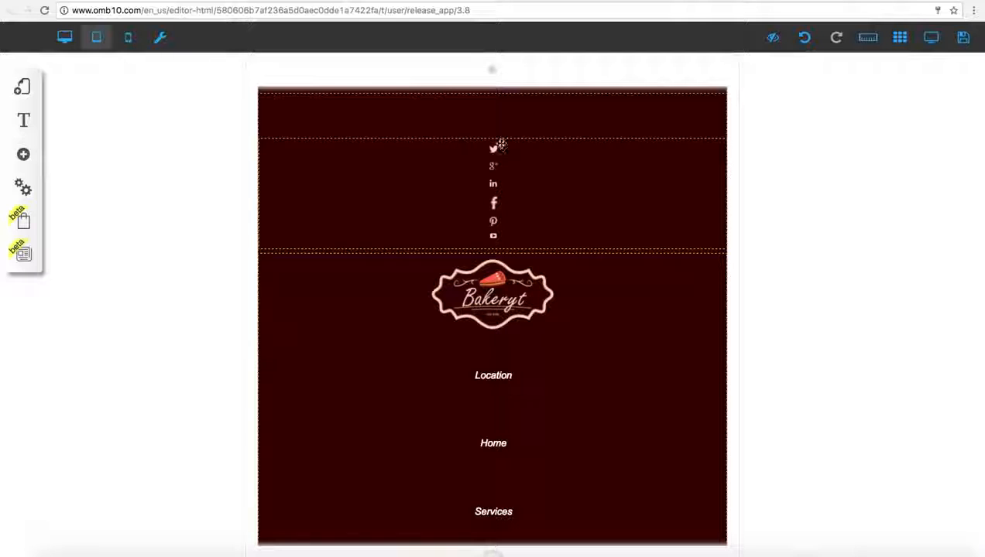
{"action": "left_click", "coordinate": [395, 185]}
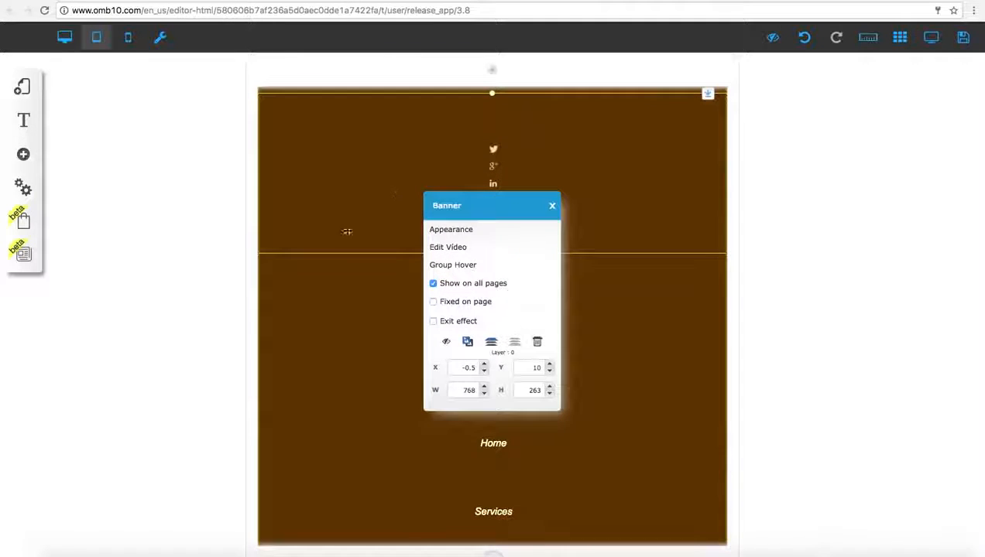
{"action": "scroll", "coordinate": [331, 282], "scroll_direction": "down", "scroll_amount": 10}
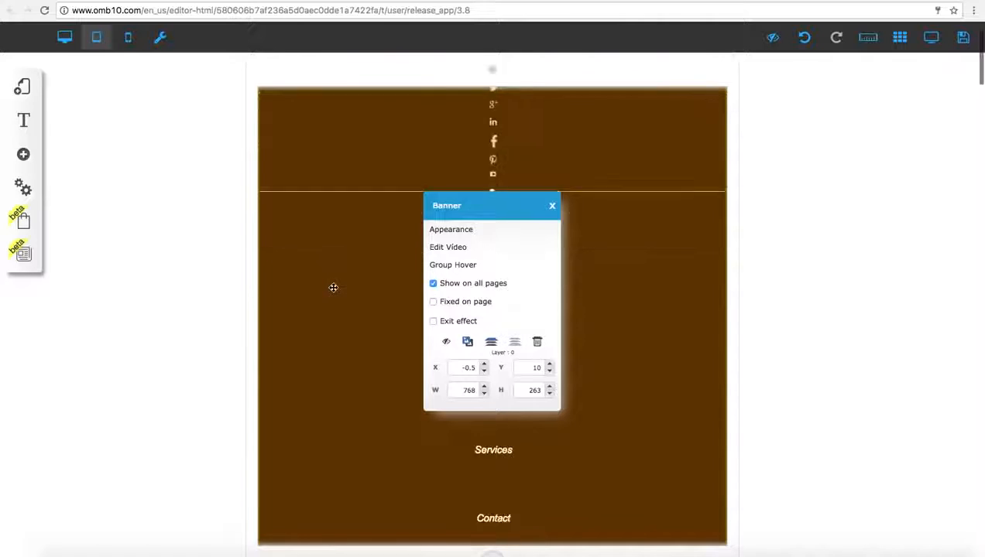
{"action": "left_click", "coordinate": [551, 208]}
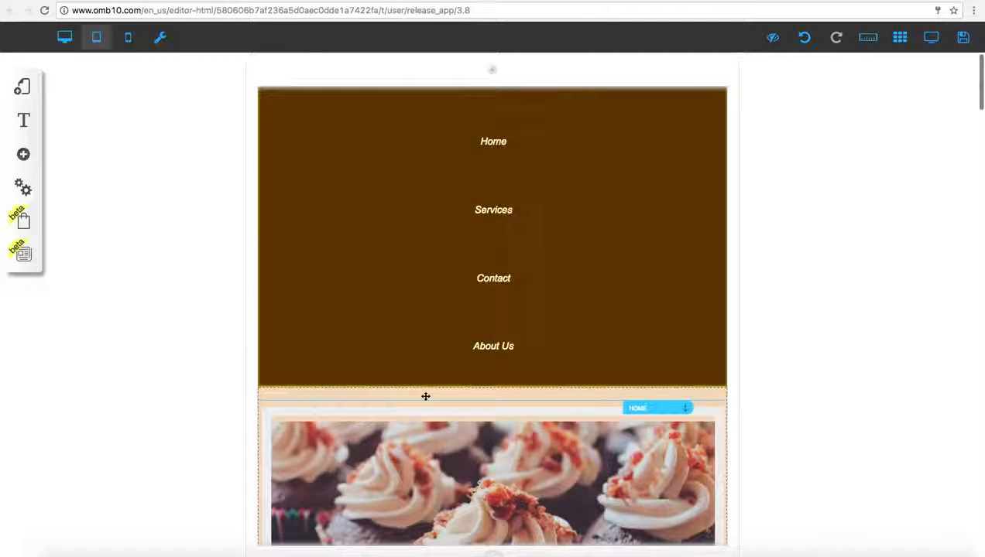
Step: Move the cupcake slideshow out of the tablet page and back, and stop the root element alert from showing again
{"action": "left_click_drag", "start_coordinate": [423, 431], "coordinate": [679, 325]}
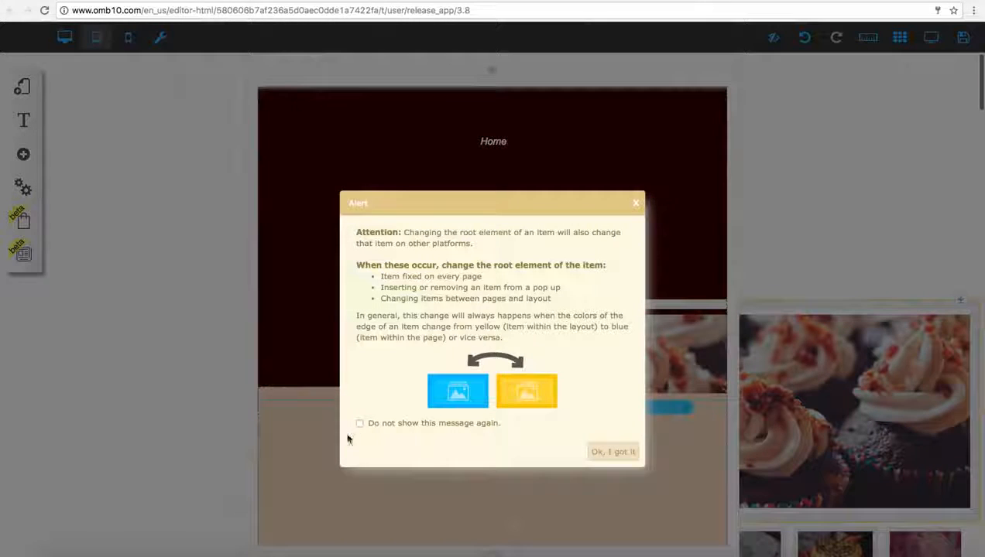
{"action": "left_click", "coordinate": [359, 423]}
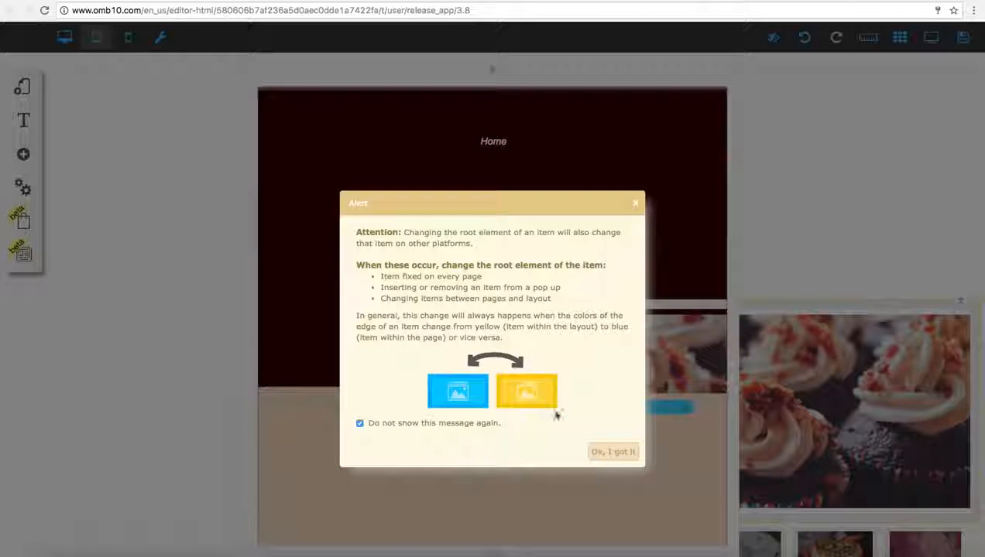
{"action": "left_click", "coordinate": [613, 455]}
{"action": "left_click_drag", "start_coordinate": [627, 369], "coordinate": [384, 480]}
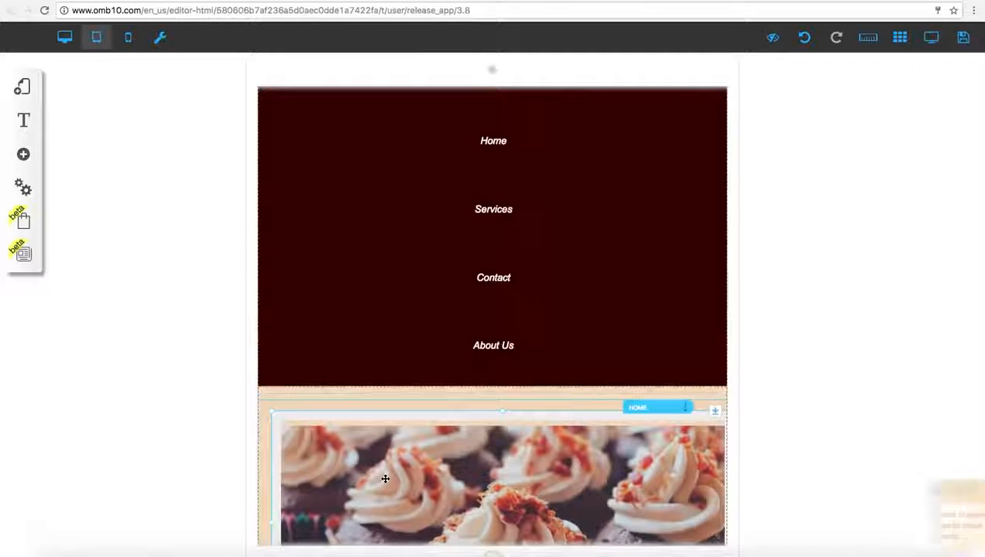
Step: Displace the slideshow and the "Expand Your Opportunities" heading in the tablet version, and automatically reorganize the page elements
{"action": "scroll", "coordinate": [384, 480], "scroll_direction": "down", "scroll_amount": 2}
{"action": "left_click_drag", "start_coordinate": [379, 383], "coordinate": [579, 334]}
{"action": "scroll", "coordinate": [302, 391], "scroll_direction": "down", "scroll_amount": 1}
{"action": "left_click_drag", "start_coordinate": [433, 497], "coordinate": [215, 387]}
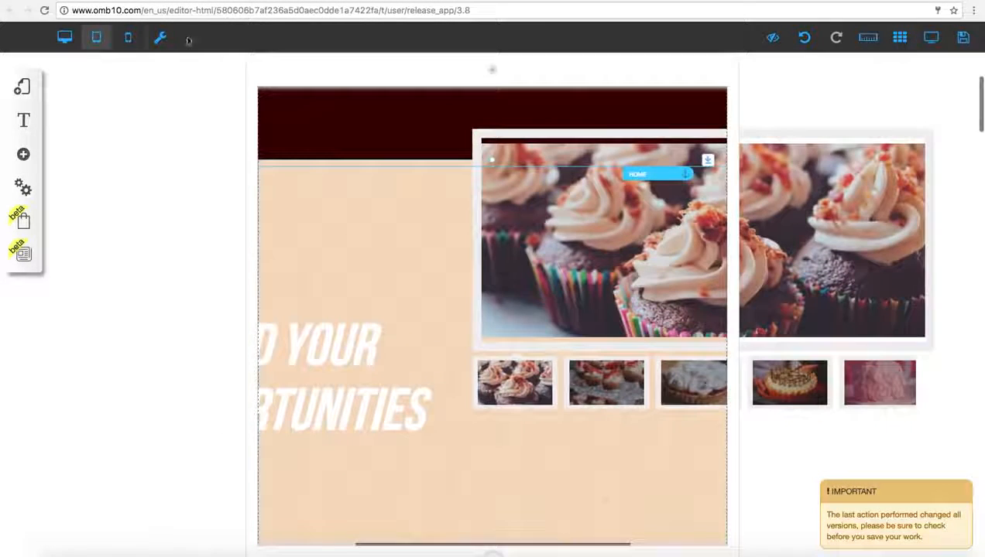
{"action": "left_click", "coordinate": [160, 37]}
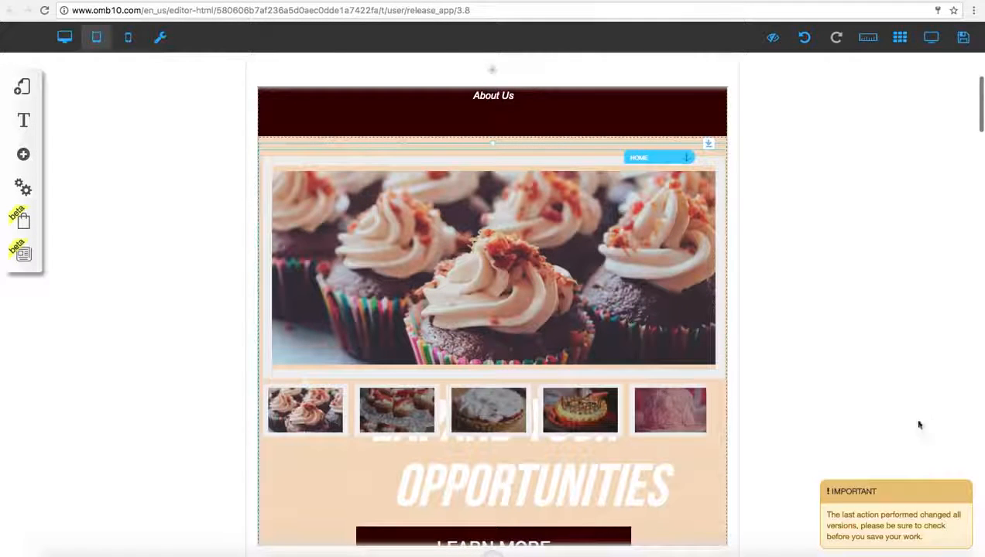
Step: Move the "Expand Your Opportunities" heading in the tablet version below the slideshow thumbnails so they do not overlap
{"action": "scroll", "coordinate": [542, 344], "scroll_direction": "down", "scroll_amount": 5}
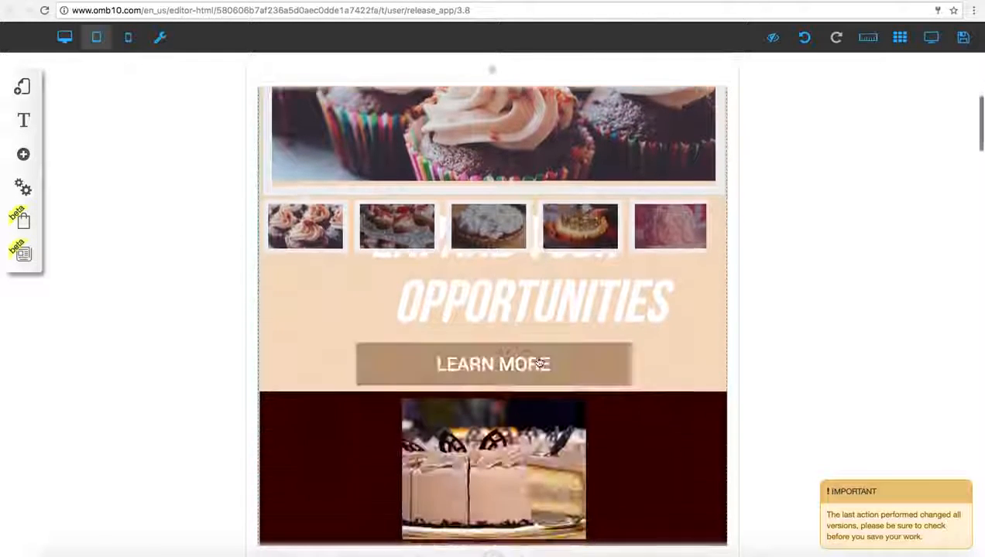
{"action": "scroll", "coordinate": [542, 333], "scroll_direction": "down", "scroll_amount": 1}
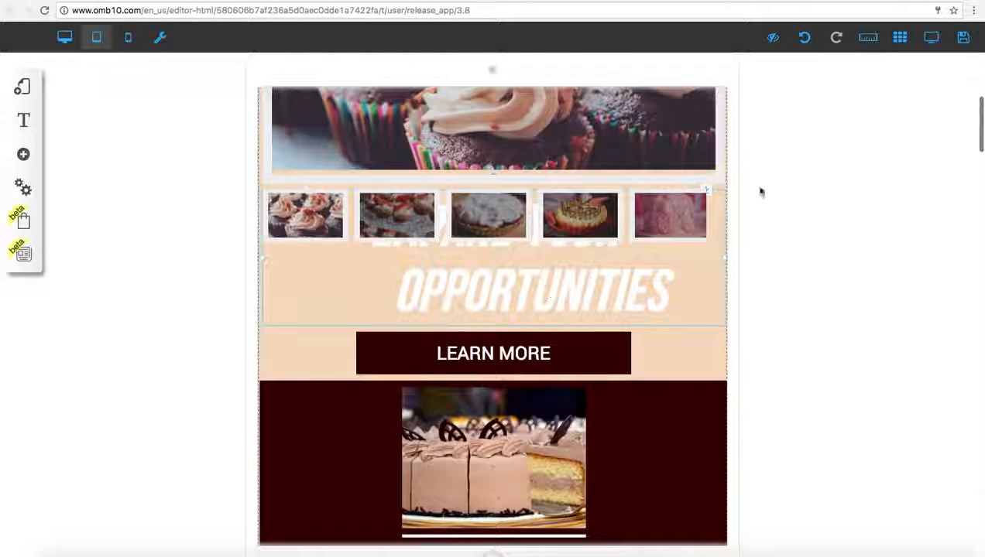
{"action": "left_click_drag", "start_coordinate": [714, 185], "coordinate": [705, 257]}
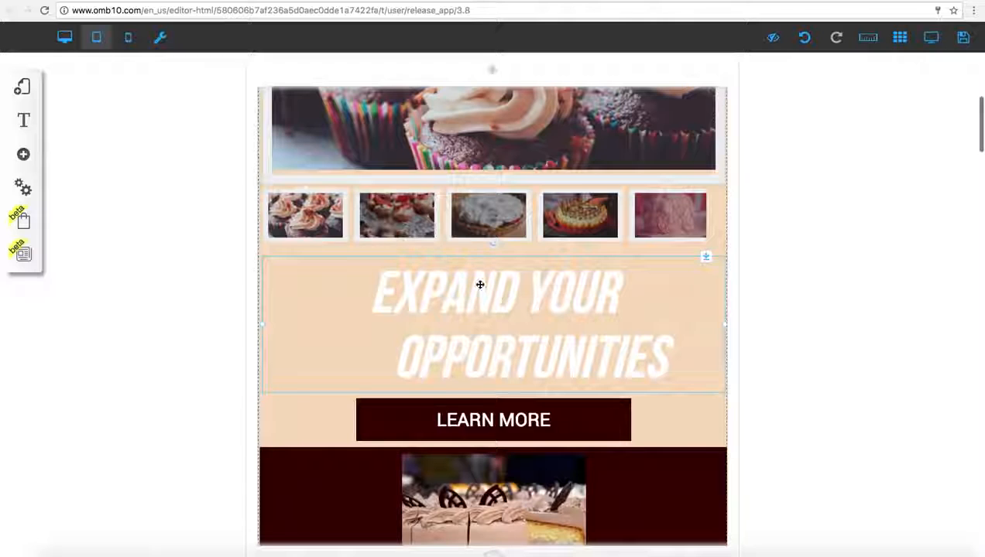
Step: Switch to the mobile version, displace the logo and social icons from the header, and automatically reorganize the elements
{"action": "left_click", "coordinate": [129, 39]}
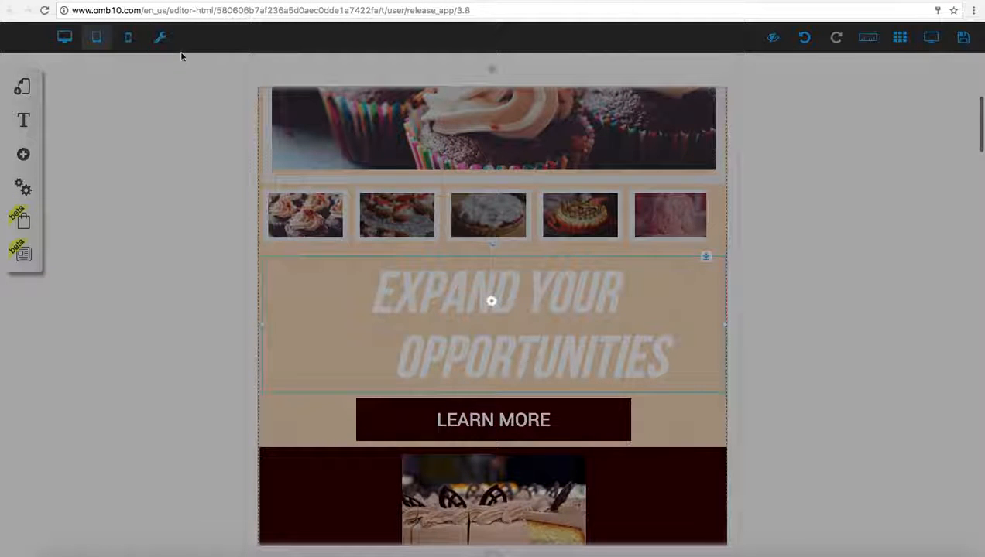
{"action": "left_click", "coordinate": [129, 39]}
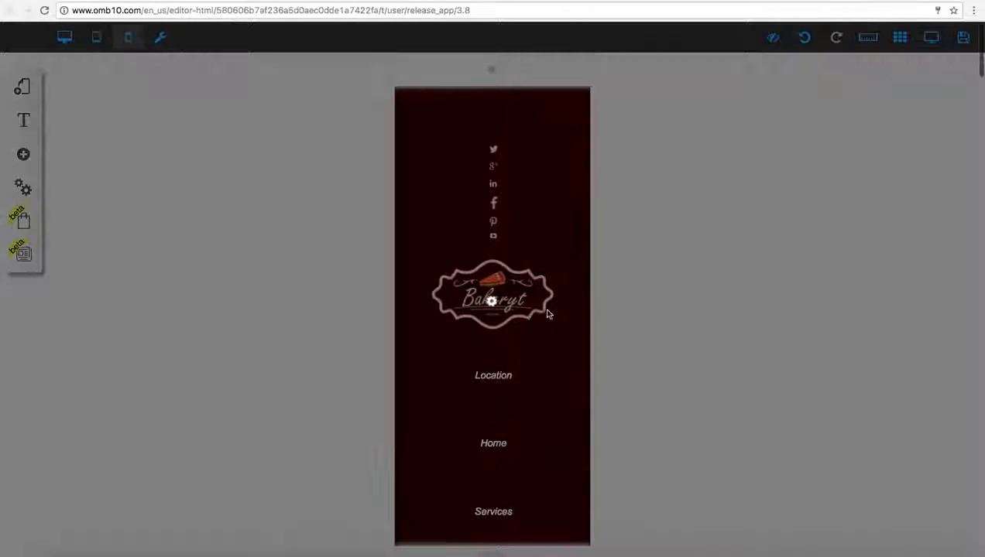
{"action": "left_click_drag", "start_coordinate": [529, 300], "coordinate": [890, 319]}
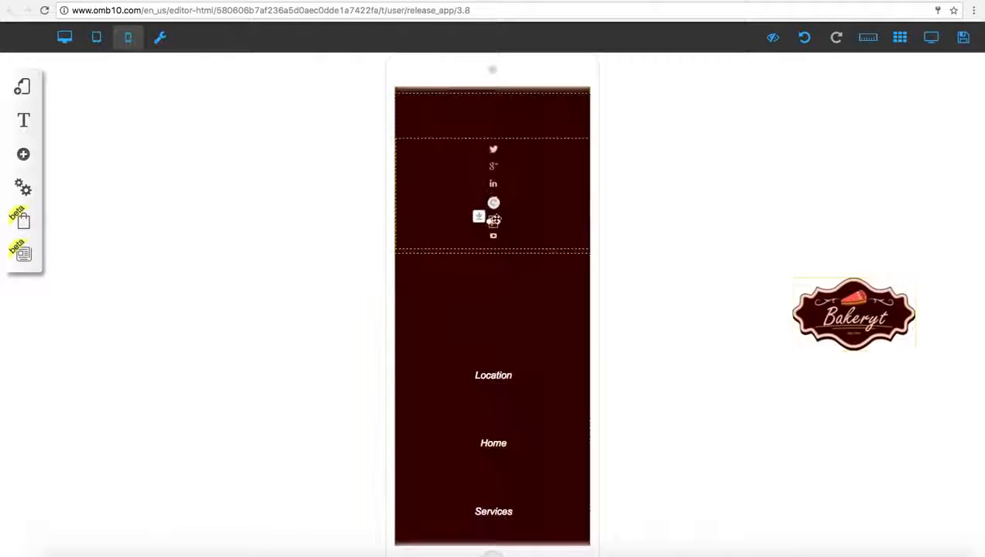
{"action": "left_click_drag", "start_coordinate": [495, 220], "coordinate": [345, 225]}
{"action": "left_click_drag", "start_coordinate": [497, 157], "coordinate": [749, 205]}
{"action": "left_click_drag", "start_coordinate": [523, 237], "coordinate": [495, 442]}
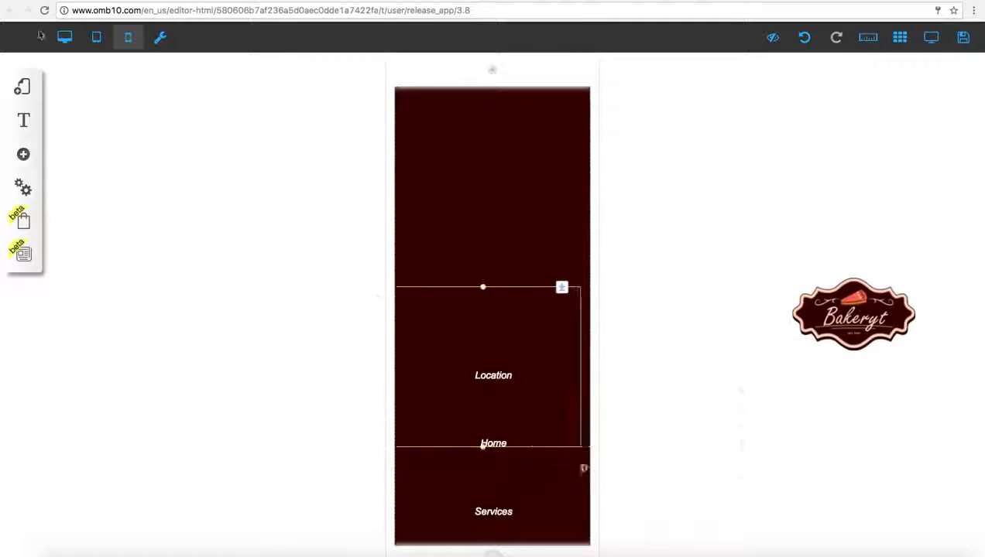
{"action": "left_click", "coordinate": [164, 45]}
Step: Move the "Expand Your Opportunities" heading in the mobile version below the two slideshow thumbnails
{"action": "scroll", "coordinate": [618, 282], "scroll_direction": "down", "scroll_amount": 1}
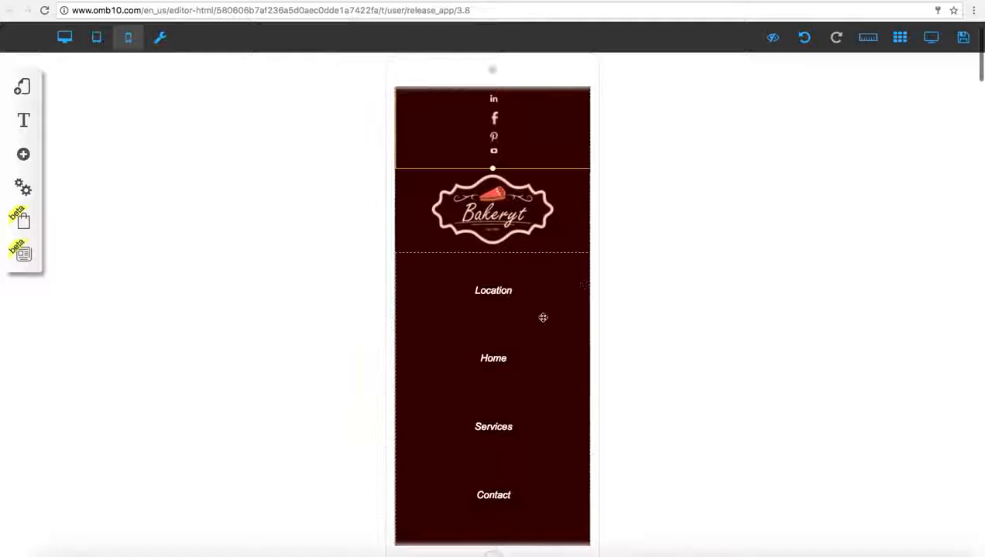
{"action": "scroll", "coordinate": [542, 317], "scroll_direction": "down", "scroll_amount": 5}
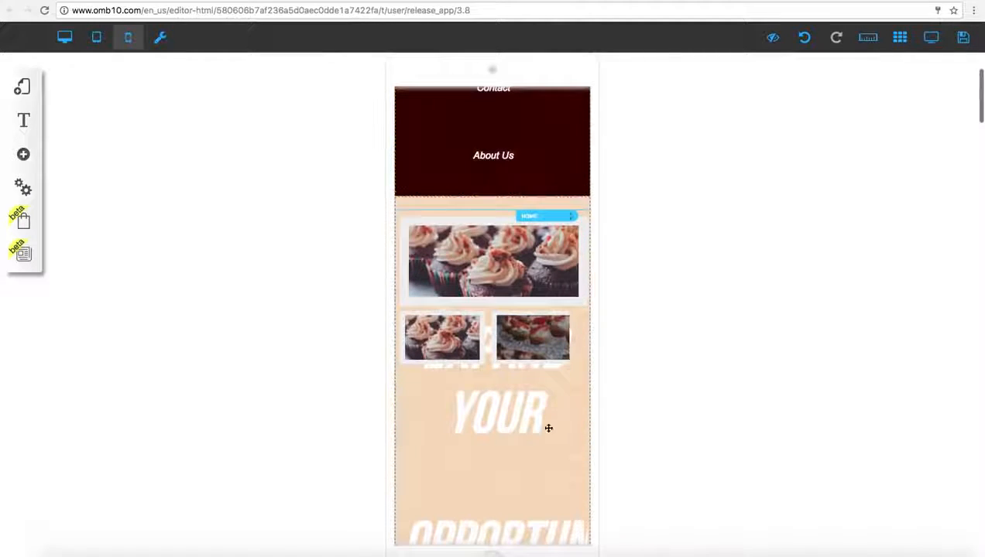
{"action": "left_click_drag", "start_coordinate": [573, 312], "coordinate": [574, 403]}
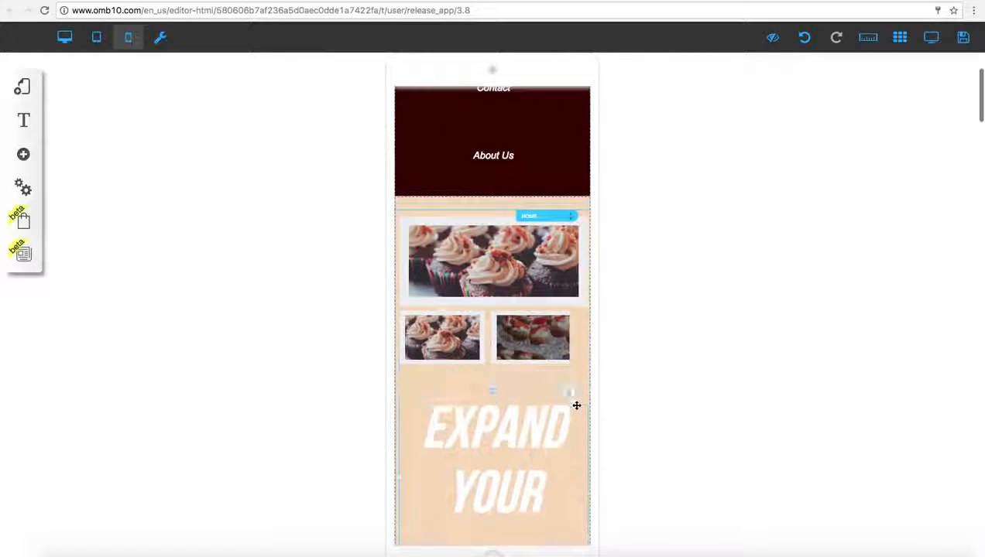
Step: Set the mobile heading's font size to 70px and line spacing to 105px, and close the color picker without changing the color
{"action": "scroll", "coordinate": [480, 367], "scroll_direction": "down", "scroll_amount": 5}
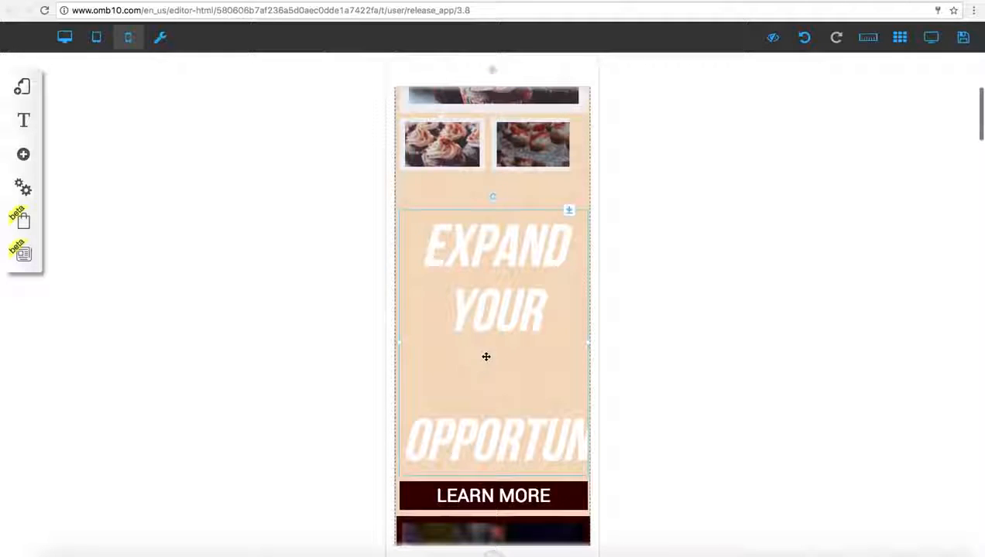
{"action": "double_click", "coordinate": [490, 324]}
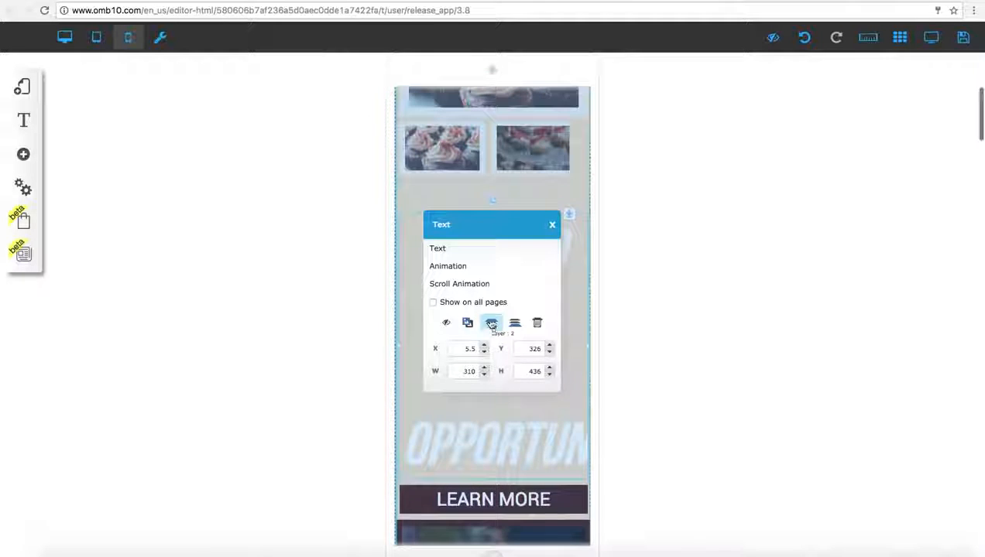
{"action": "left_click", "coordinate": [438, 248]}
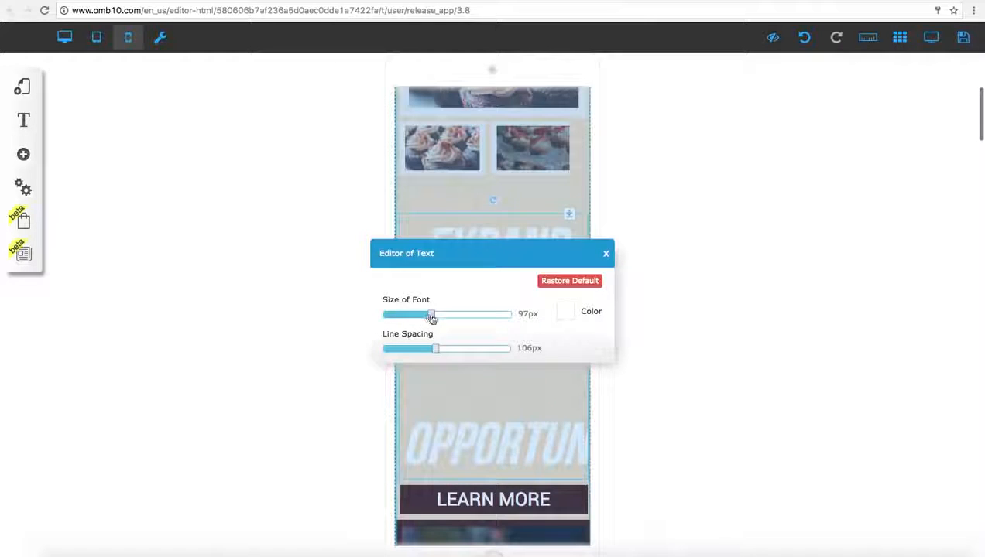
{"action": "left_click_drag", "start_coordinate": [431, 318], "coordinate": [436, 350]}
{"action": "left_click", "coordinate": [565, 312]}
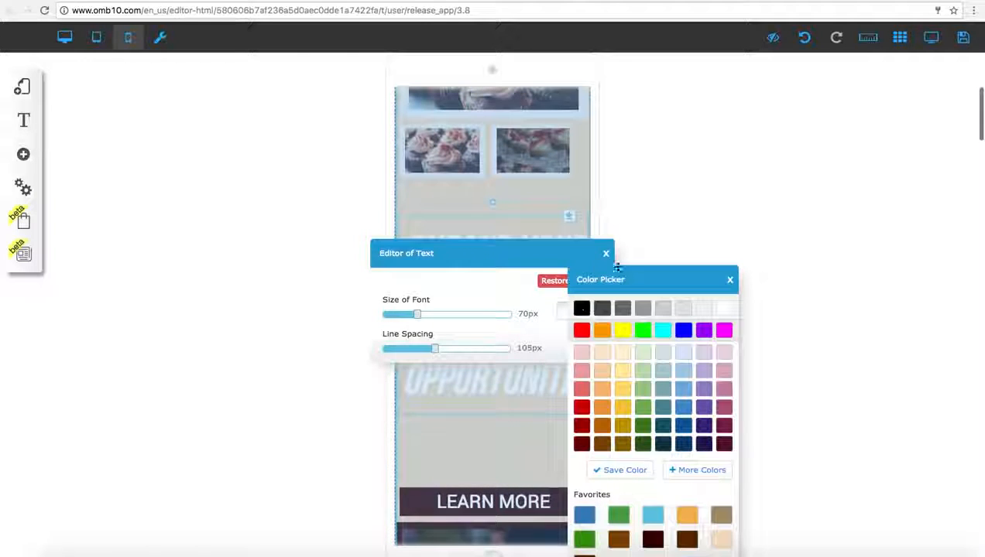
{"action": "left_click", "coordinate": [605, 253]}
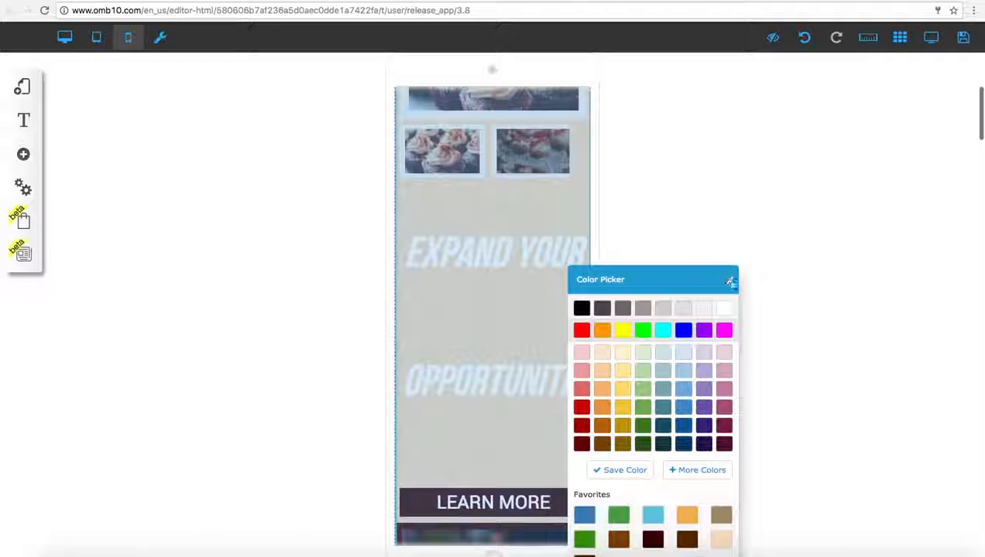
{"action": "left_click", "coordinate": [729, 282]}
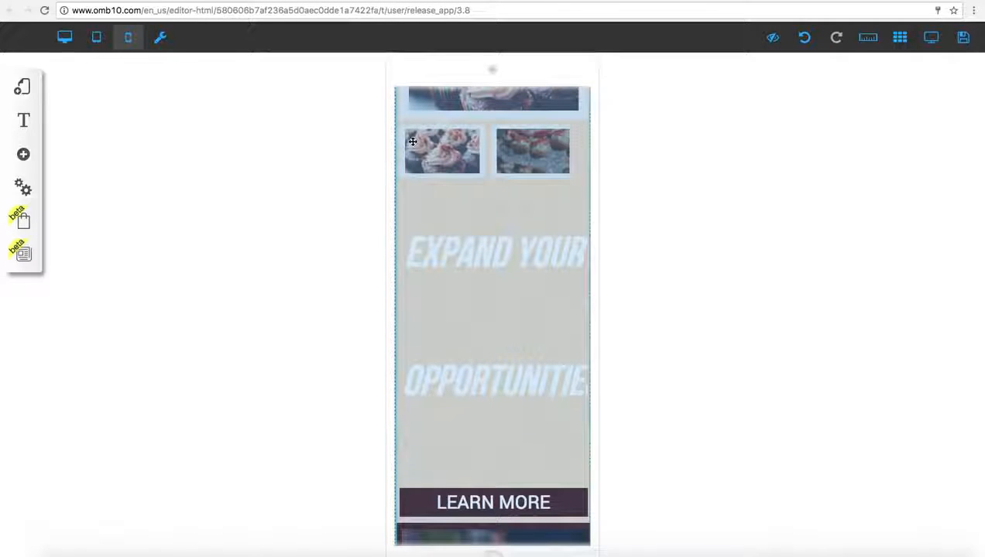
Step: Hide the Bakeryt logo in the tablet version's header, and return to the desktop version to check its header
{"action": "left_click", "coordinate": [65, 38]}
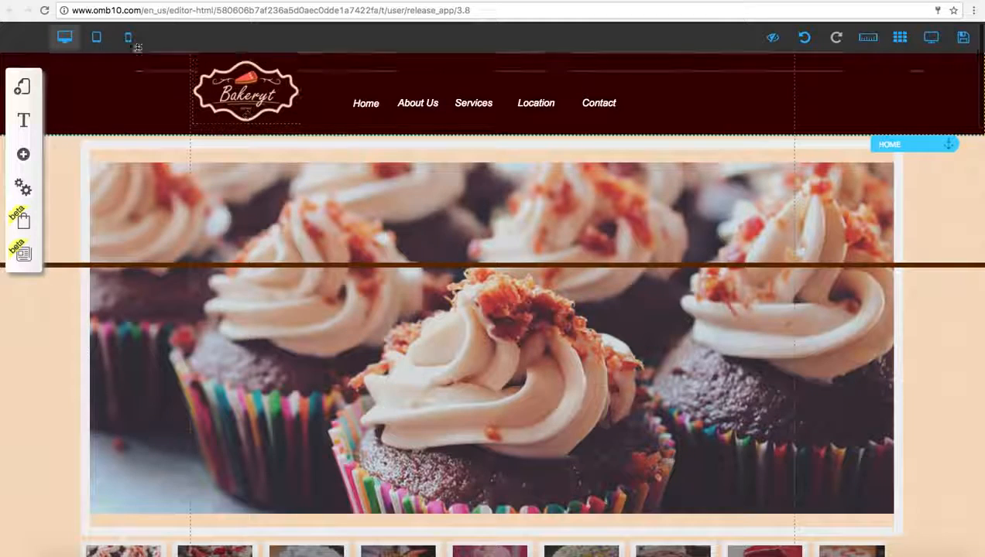
{"action": "left_click", "coordinate": [107, 40]}
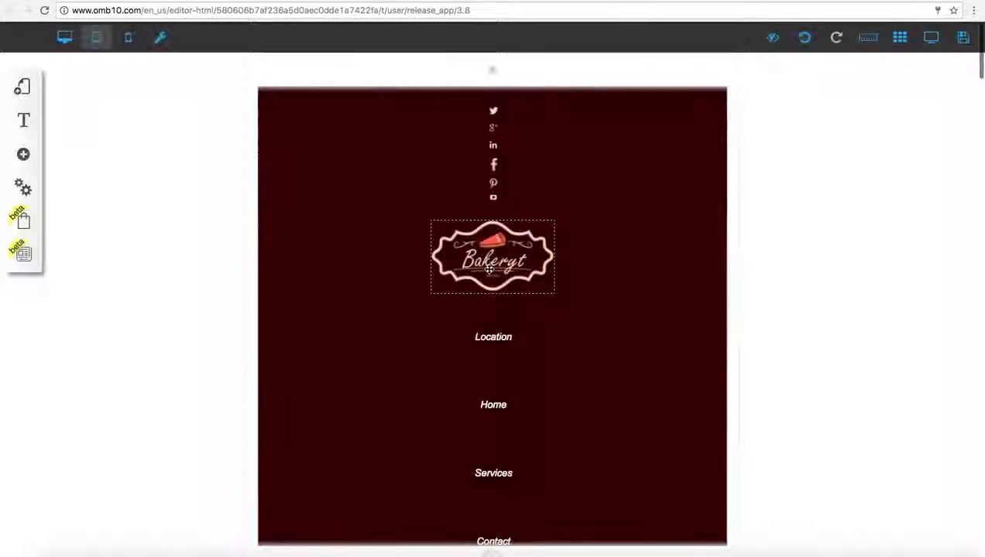
{"action": "left_click", "coordinate": [489, 269]}
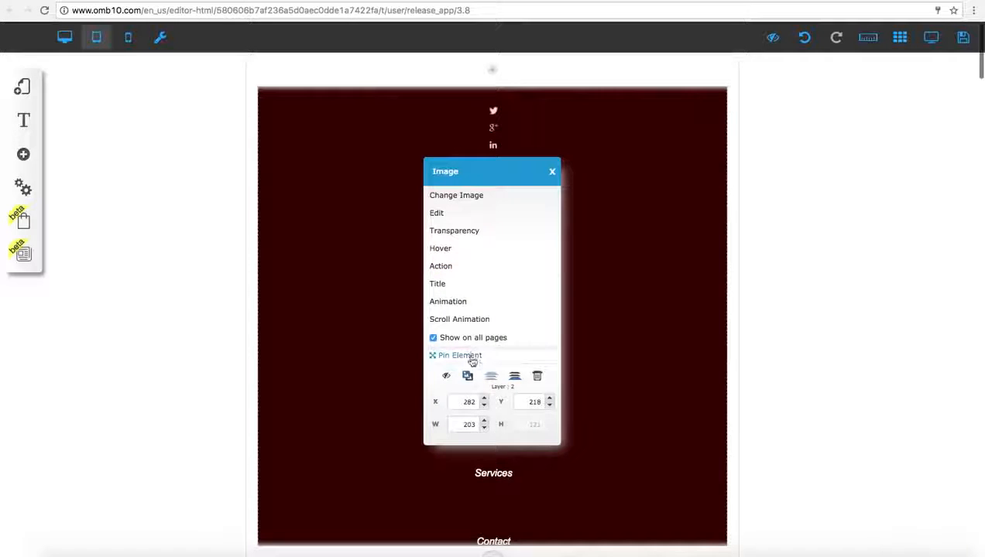
{"action": "left_click", "coordinate": [446, 376]}
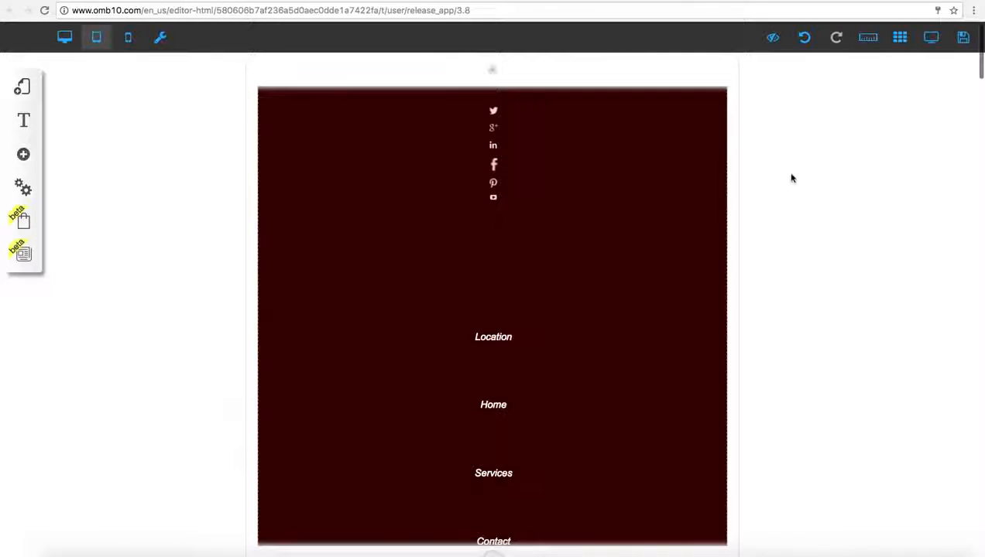
{"action": "left_click", "coordinate": [66, 37]}
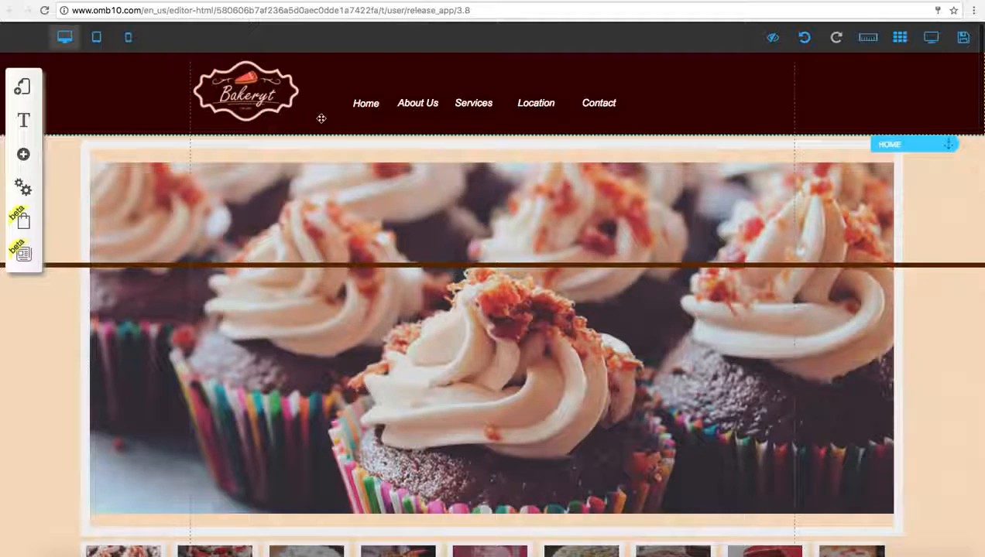
Step: Save the site and register it with the URL name "bakery", closing the save alert
{"action": "left_click", "coordinate": [962, 39]}
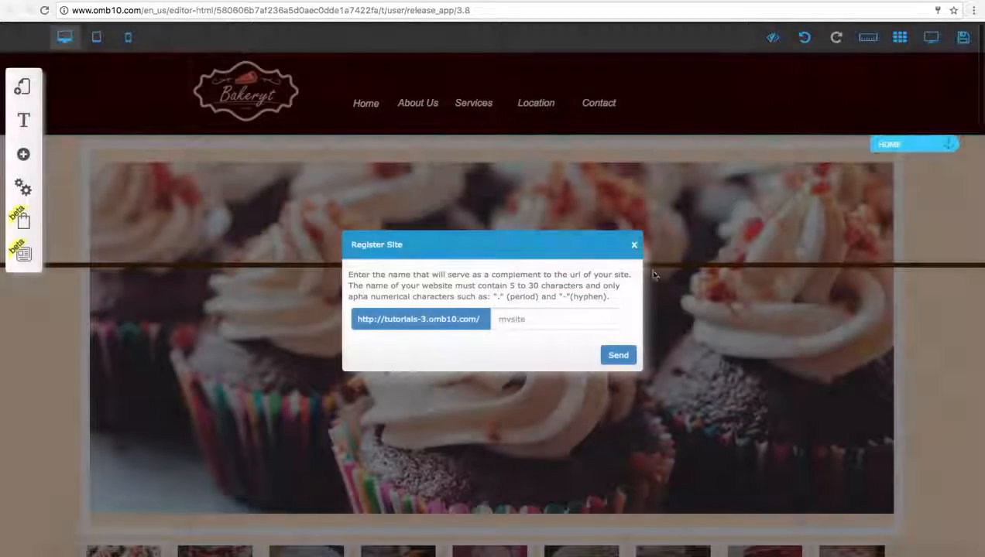
{"action": "left_click", "coordinate": [583, 312]}
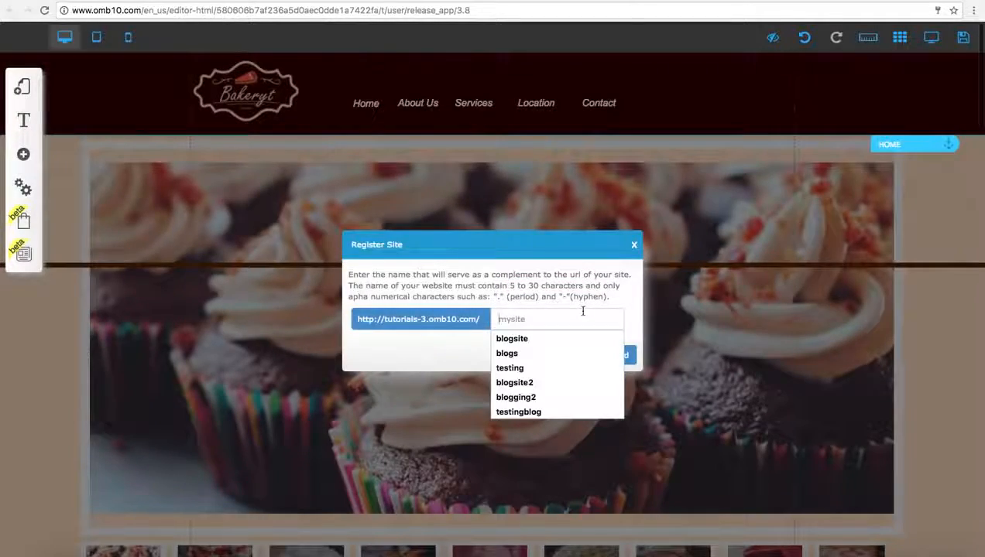
{"action": "type", "text": "bakery"}
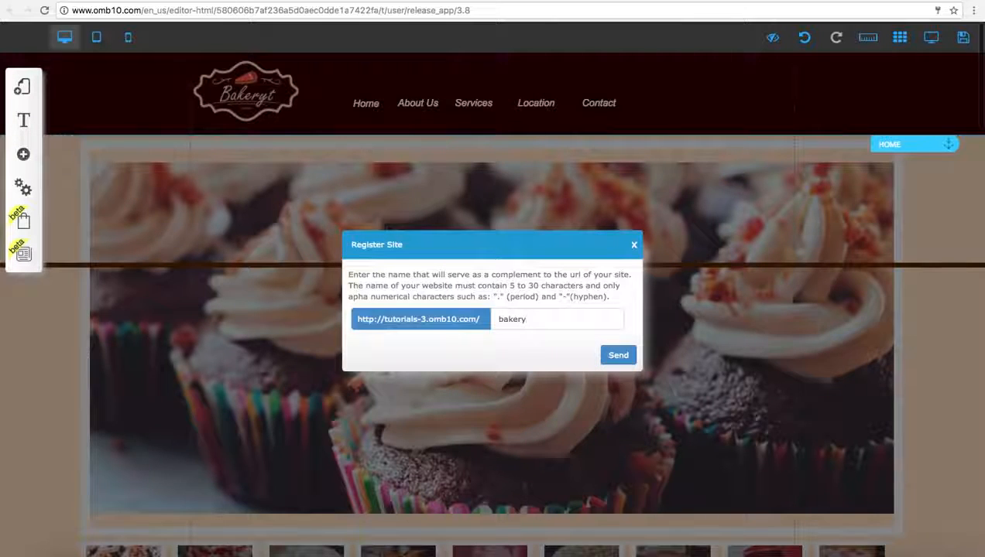
{"action": "left_click", "coordinate": [628, 353]}
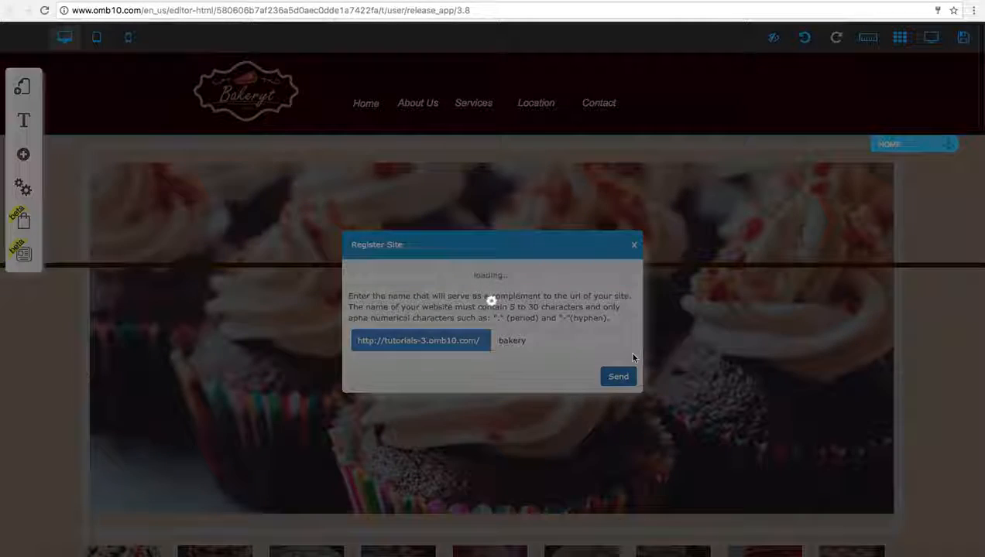
{"action": "left_click", "coordinate": [652, 423]}
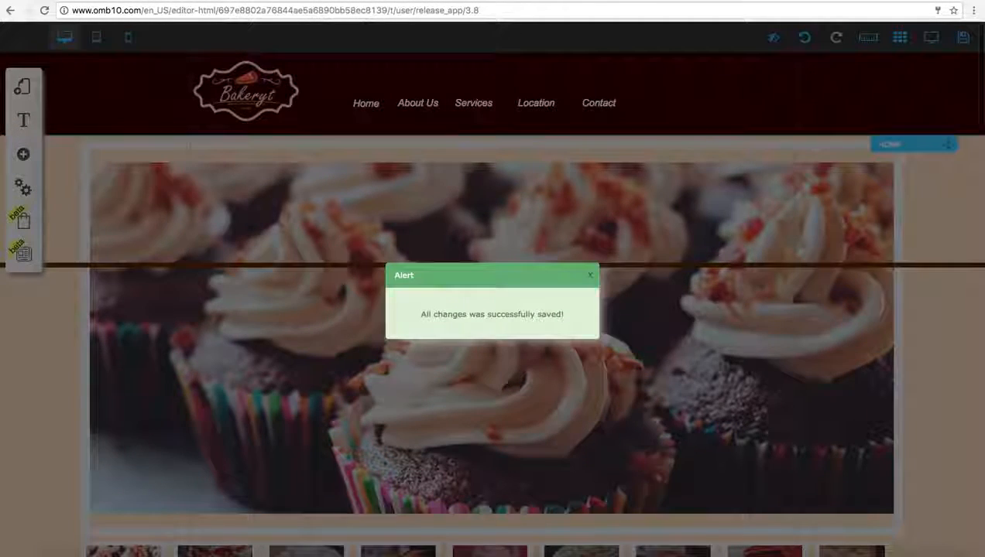
{"action": "left_click", "coordinate": [591, 276]}
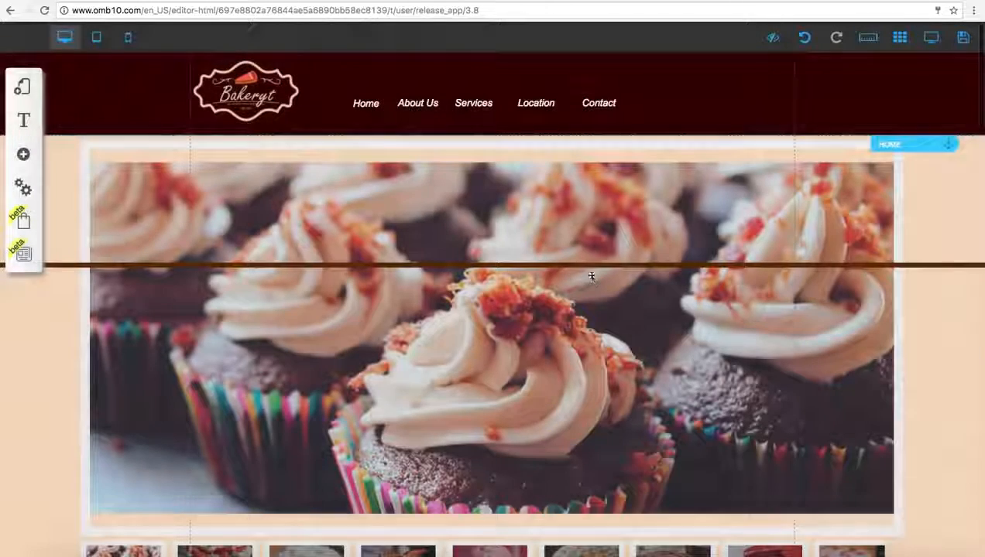
Step: Close the site editor, leaving the page despite the unsaved-changes prompt, and open the My sites list of the Drag n Drop Site Builder
{"action": "key", "text": "super+w"}
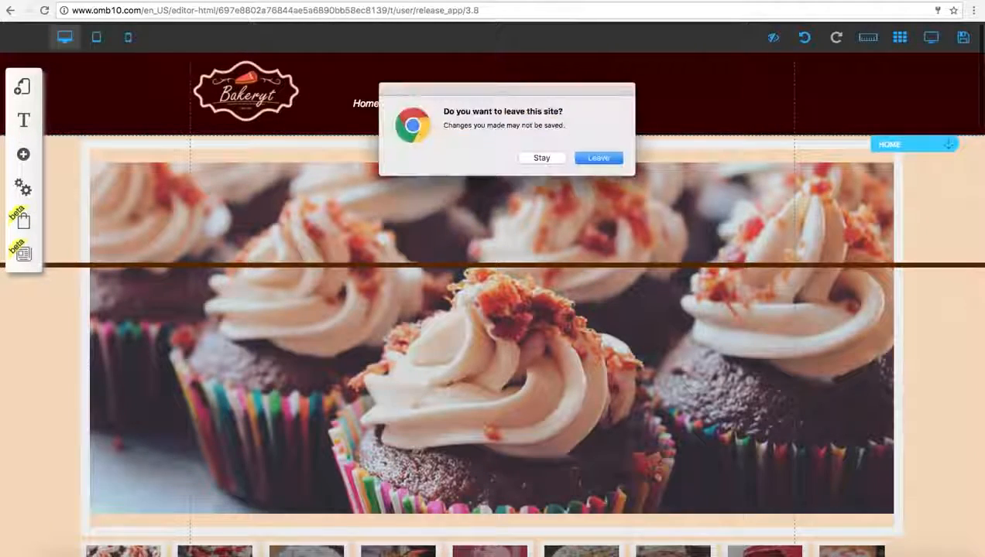
{"action": "left_click", "coordinate": [600, 159]}
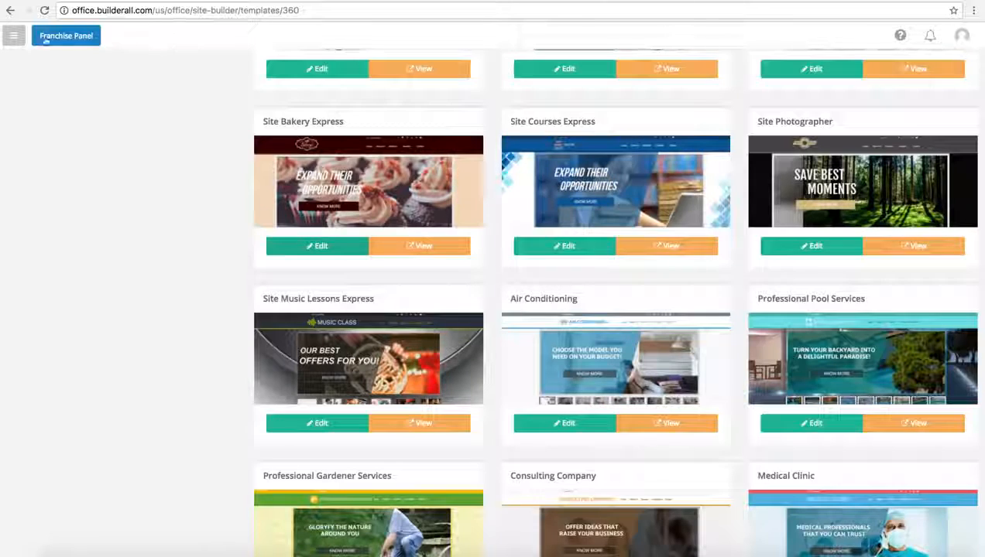
{"action": "left_click", "coordinate": [13, 35]}
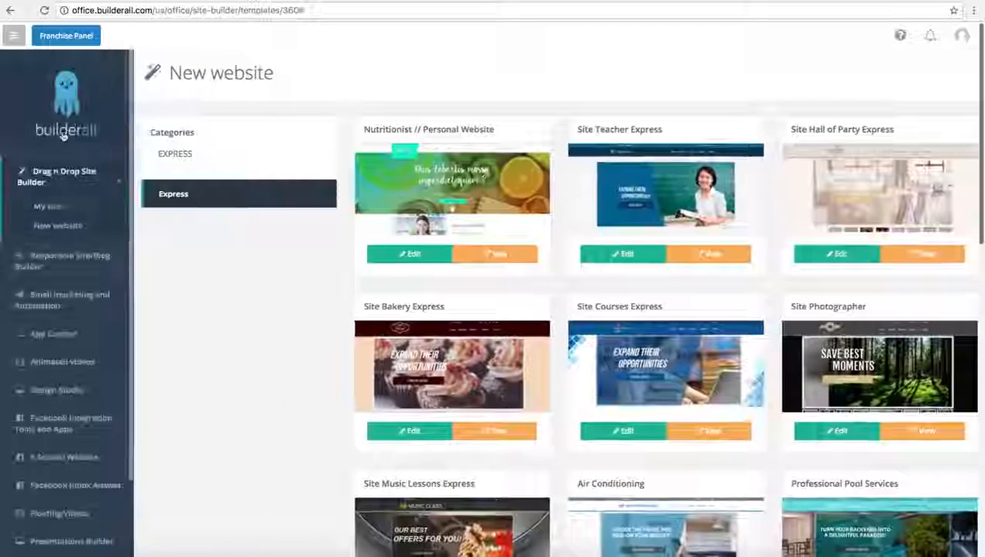
{"action": "left_click", "coordinate": [48, 206]}
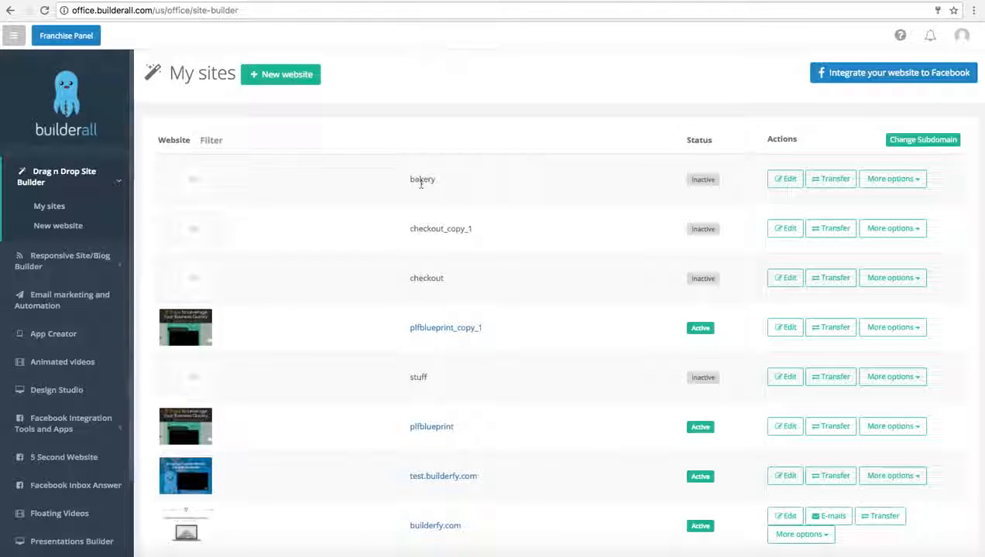
{"action": "left_click", "coordinate": [782, 180]}
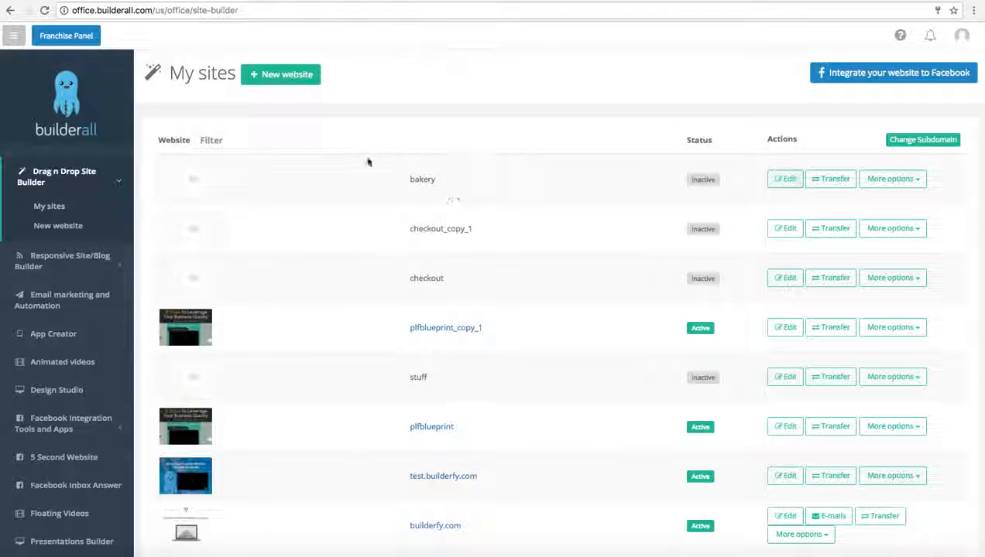
{"action": "double_click", "coordinate": [430, 180]}
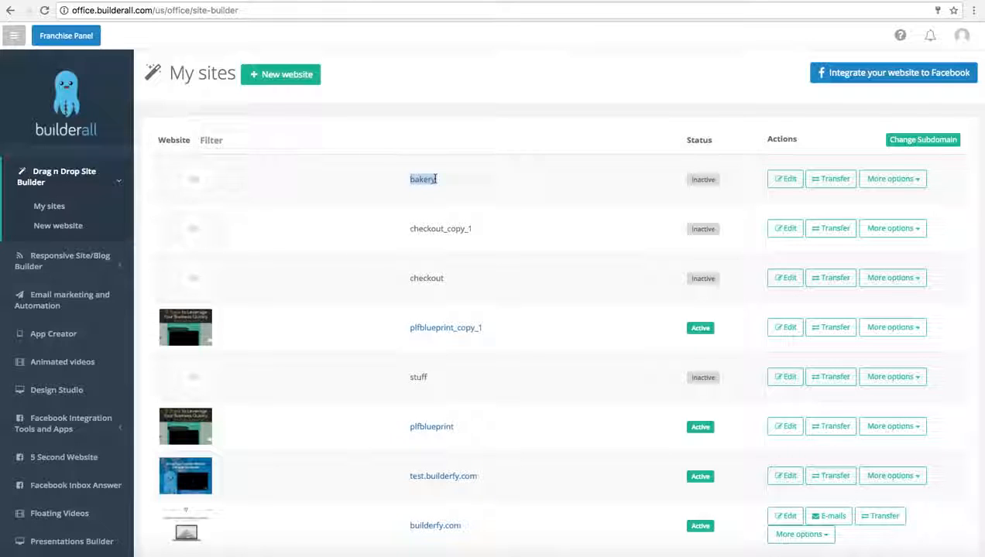
{"action": "left_click", "coordinate": [457, 181]}
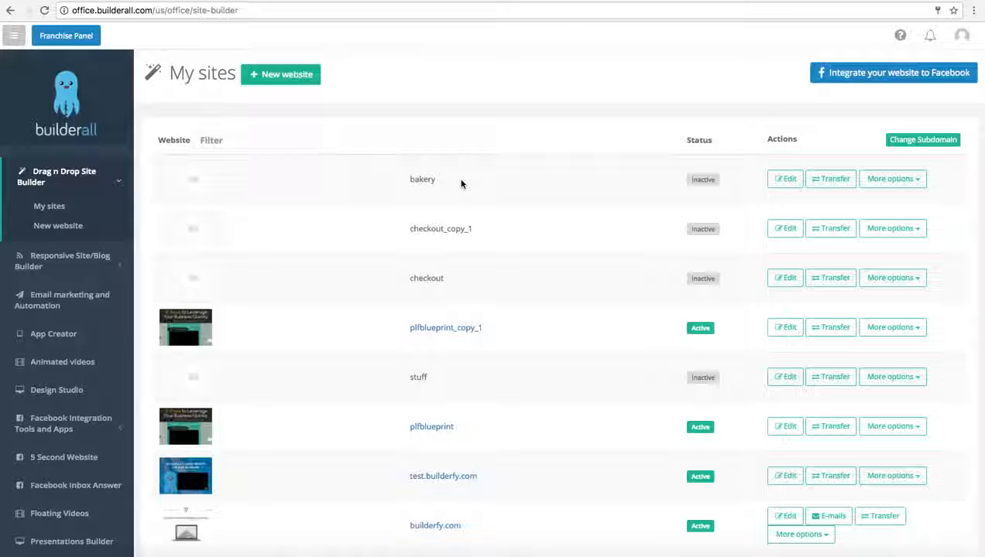
Step: Publish the bakery site from the My sites list and confirm the publication
{"action": "left_click", "coordinate": [887, 179]}
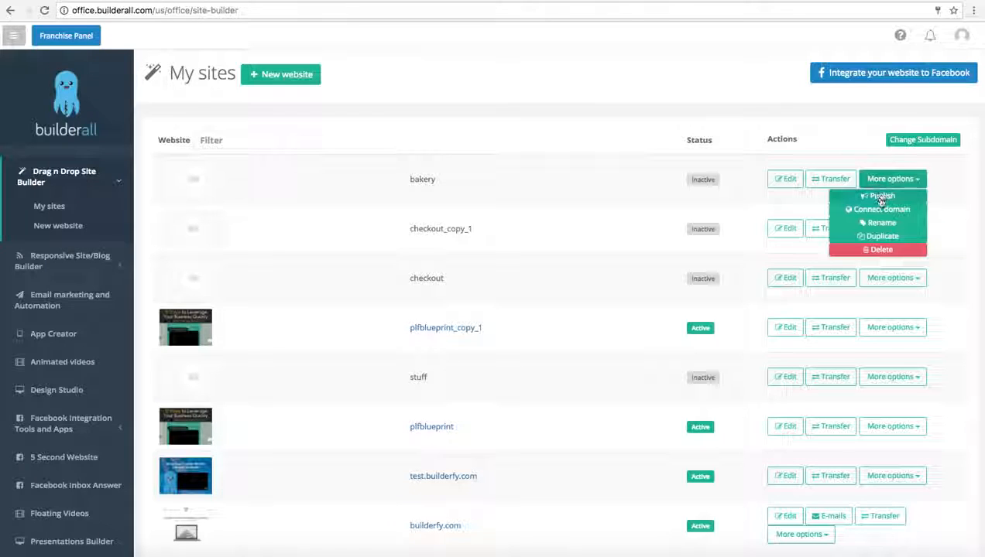
{"action": "left_click", "coordinate": [880, 198]}
{"action": "left_click", "coordinate": [589, 158]}
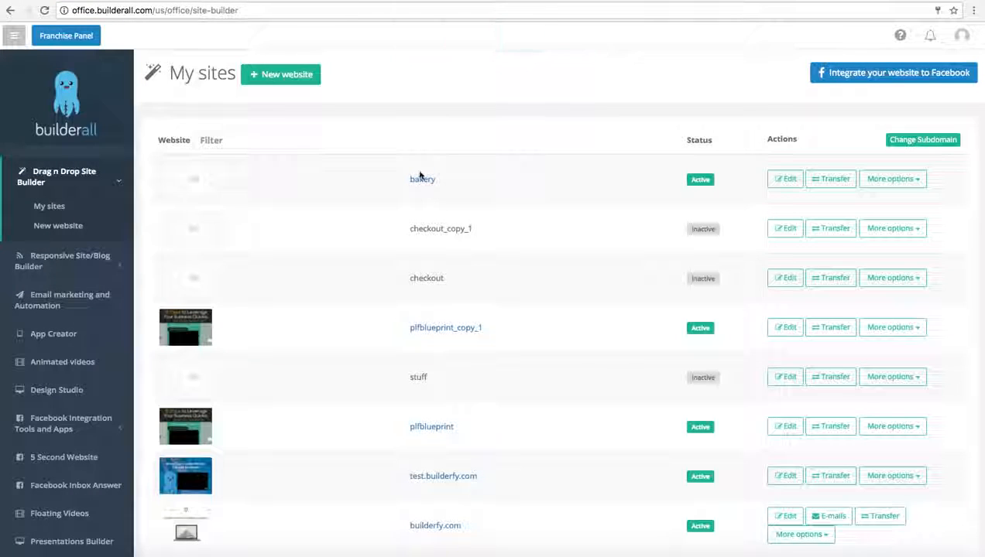
Step: Open the published bakery site without translating it, and check its slideshow by displaying the third image
{"action": "left_click", "coordinate": [422, 178]}
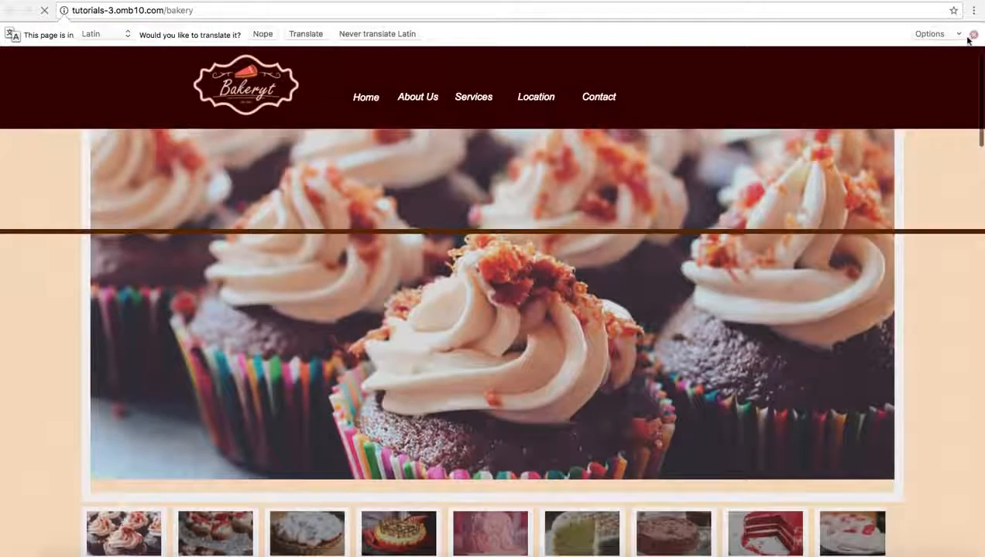
{"action": "left_click", "coordinate": [972, 35]}
{"action": "scroll", "coordinate": [260, 439], "scroll_direction": "down", "scroll_amount": 2}
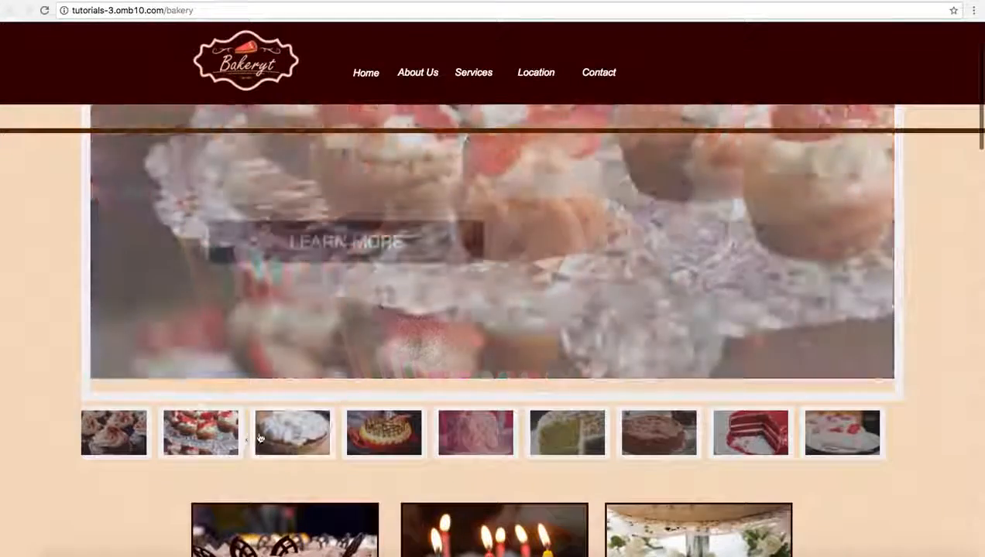
{"action": "left_click", "coordinate": [279, 439]}
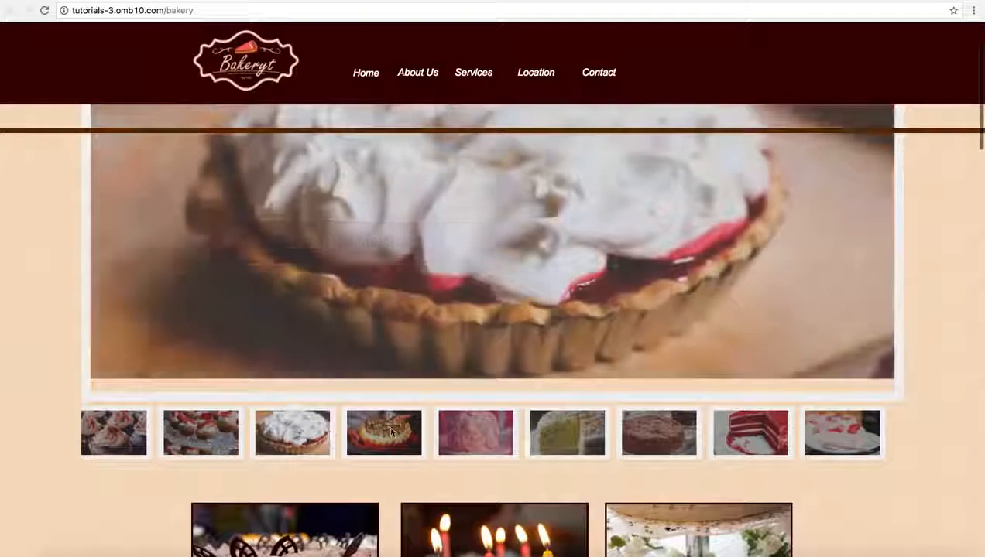